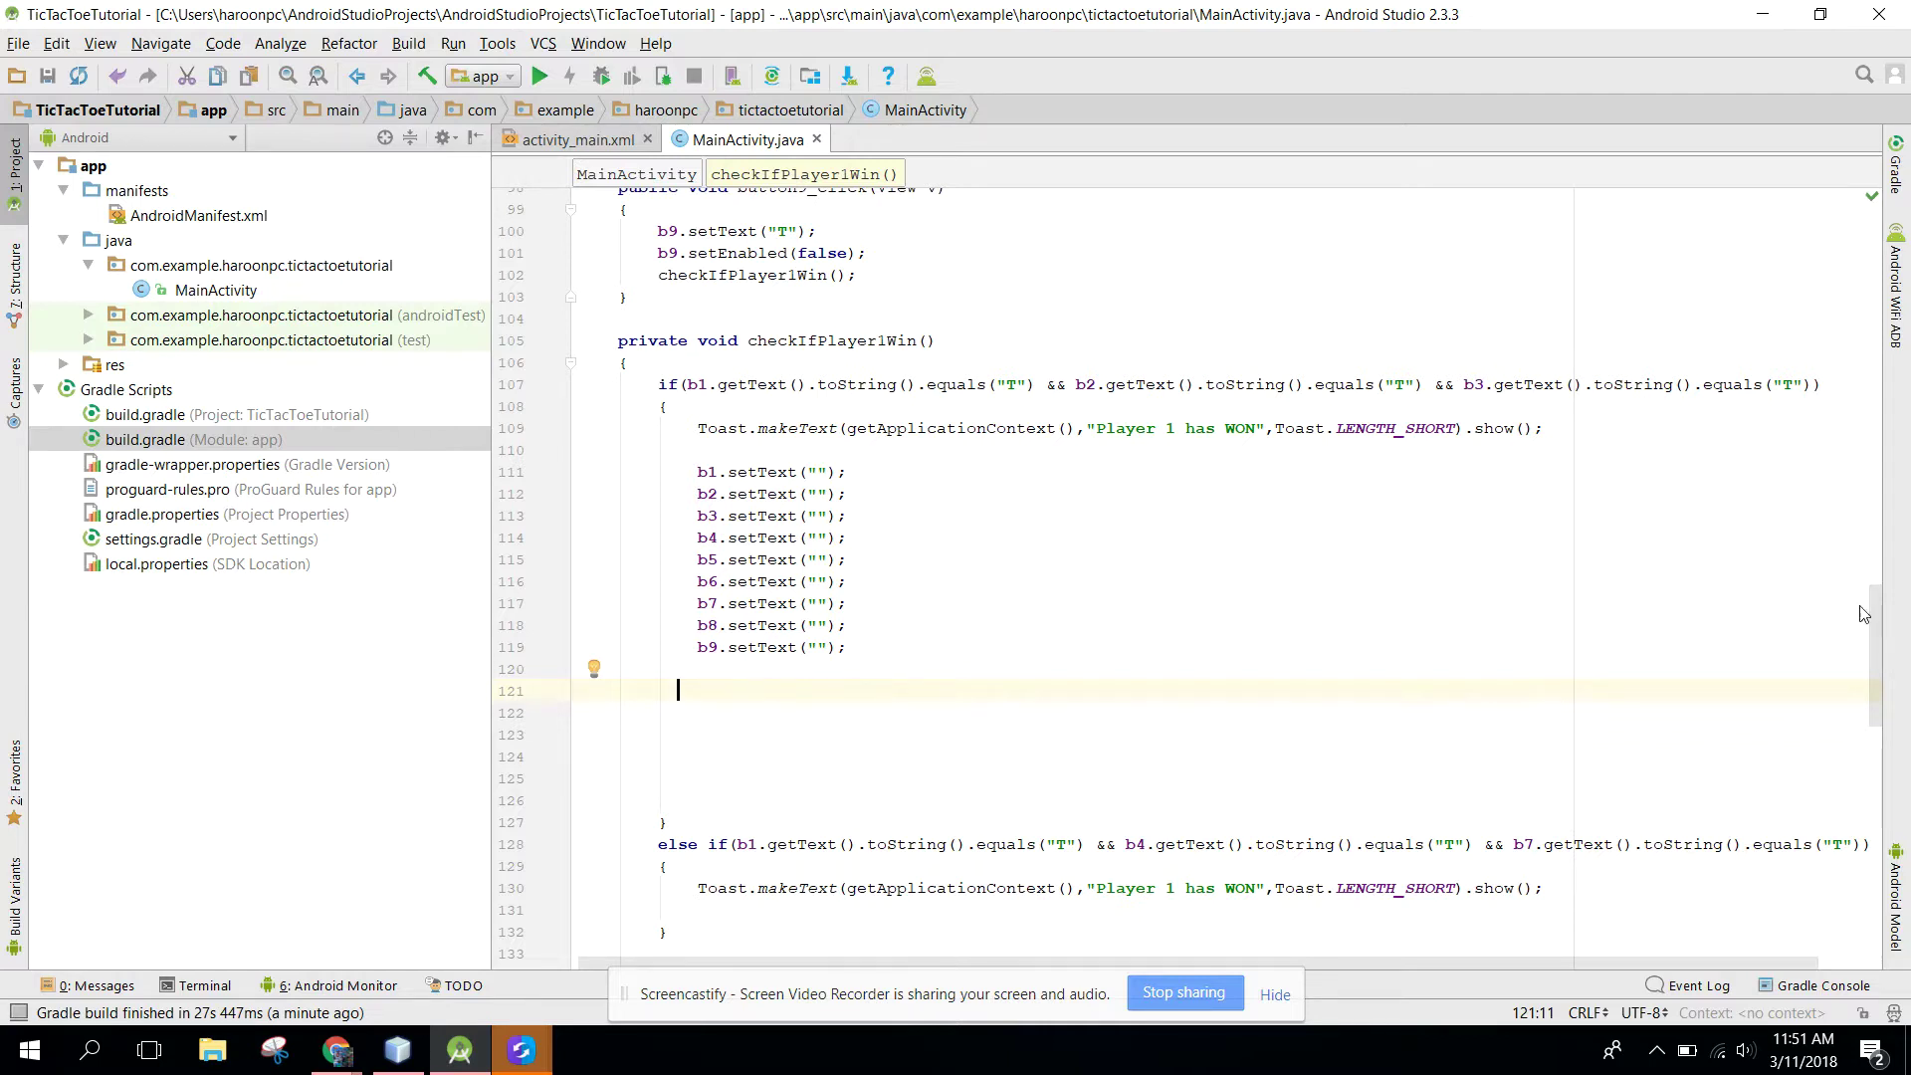
{"action": "scroll", "coordinate": [1862, 612], "scroll_direction": "down", "scroll_amount": 2}
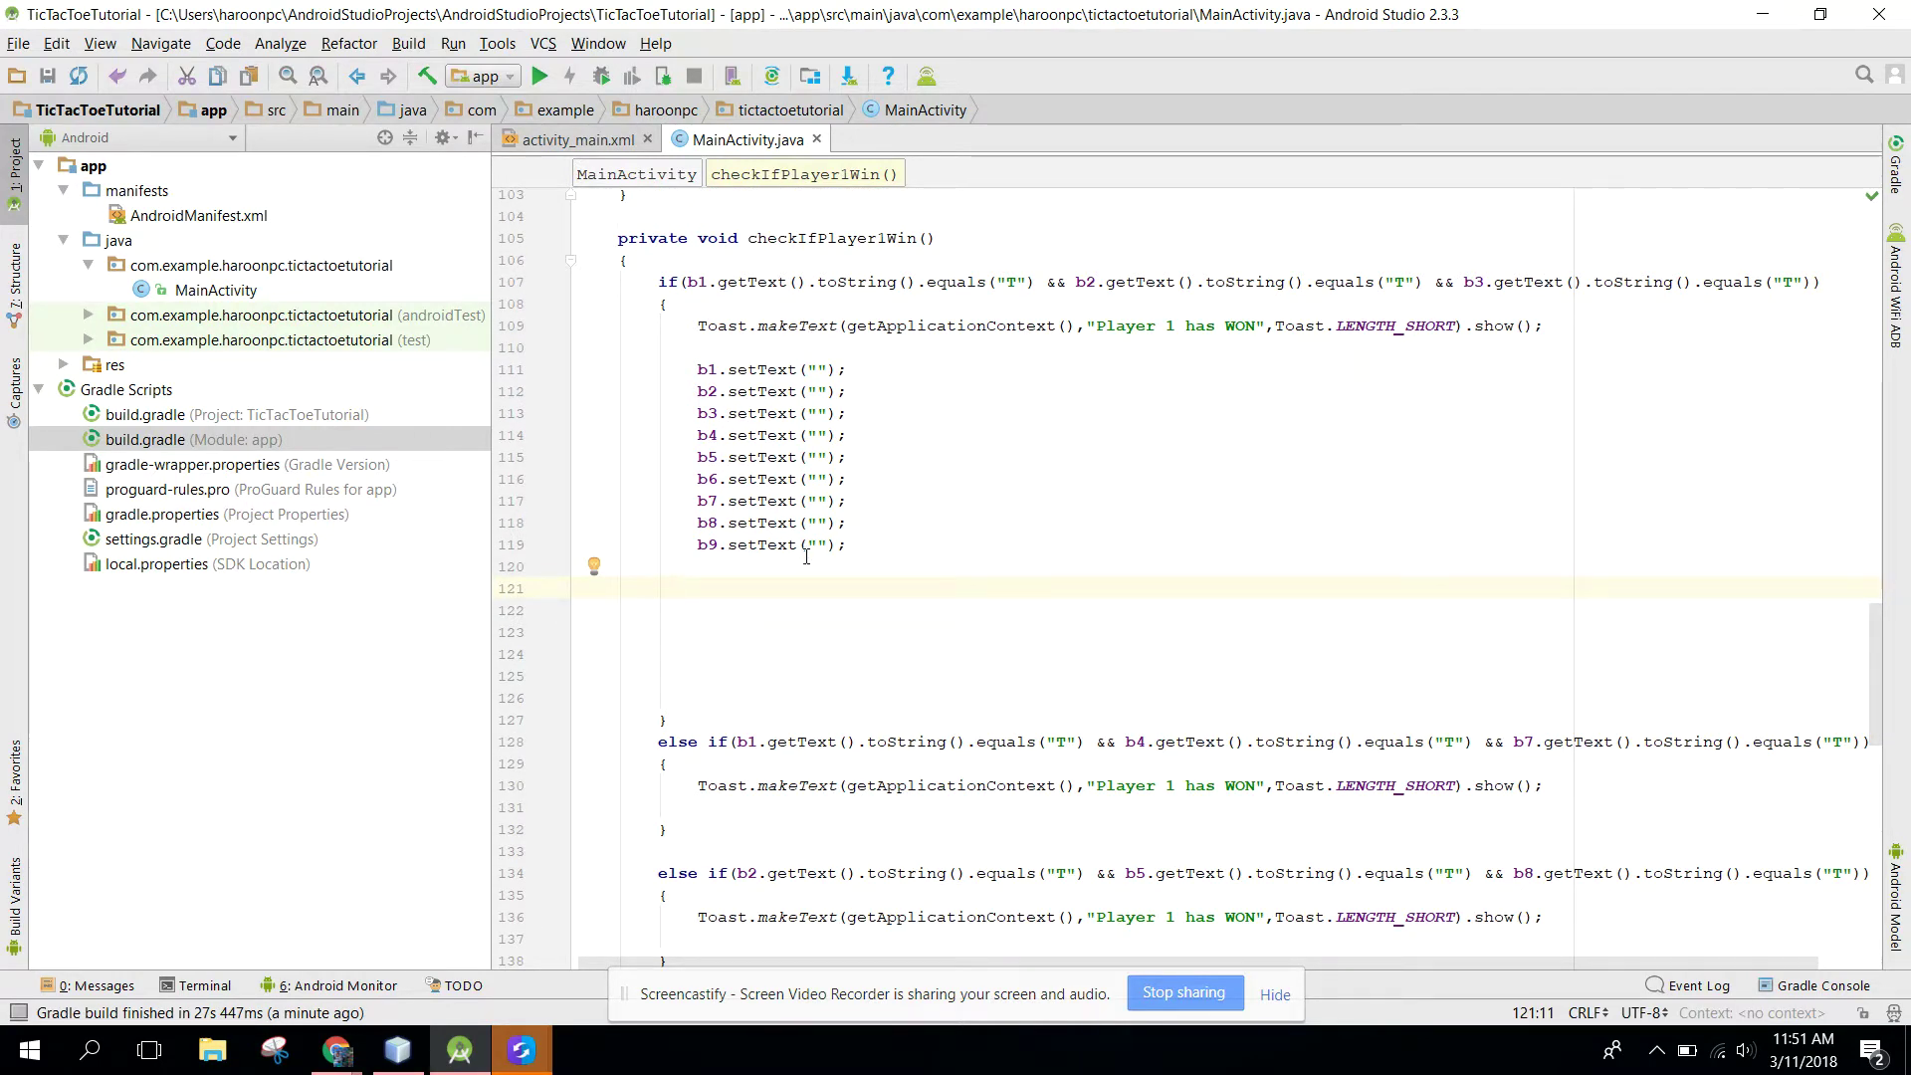
Step: Add b1.setEnabled(true); below the b9.setText line in the first win branch, followed by blank lines
{"action": "key", "text": "Return"}
{"action": "type", "text": "b"}
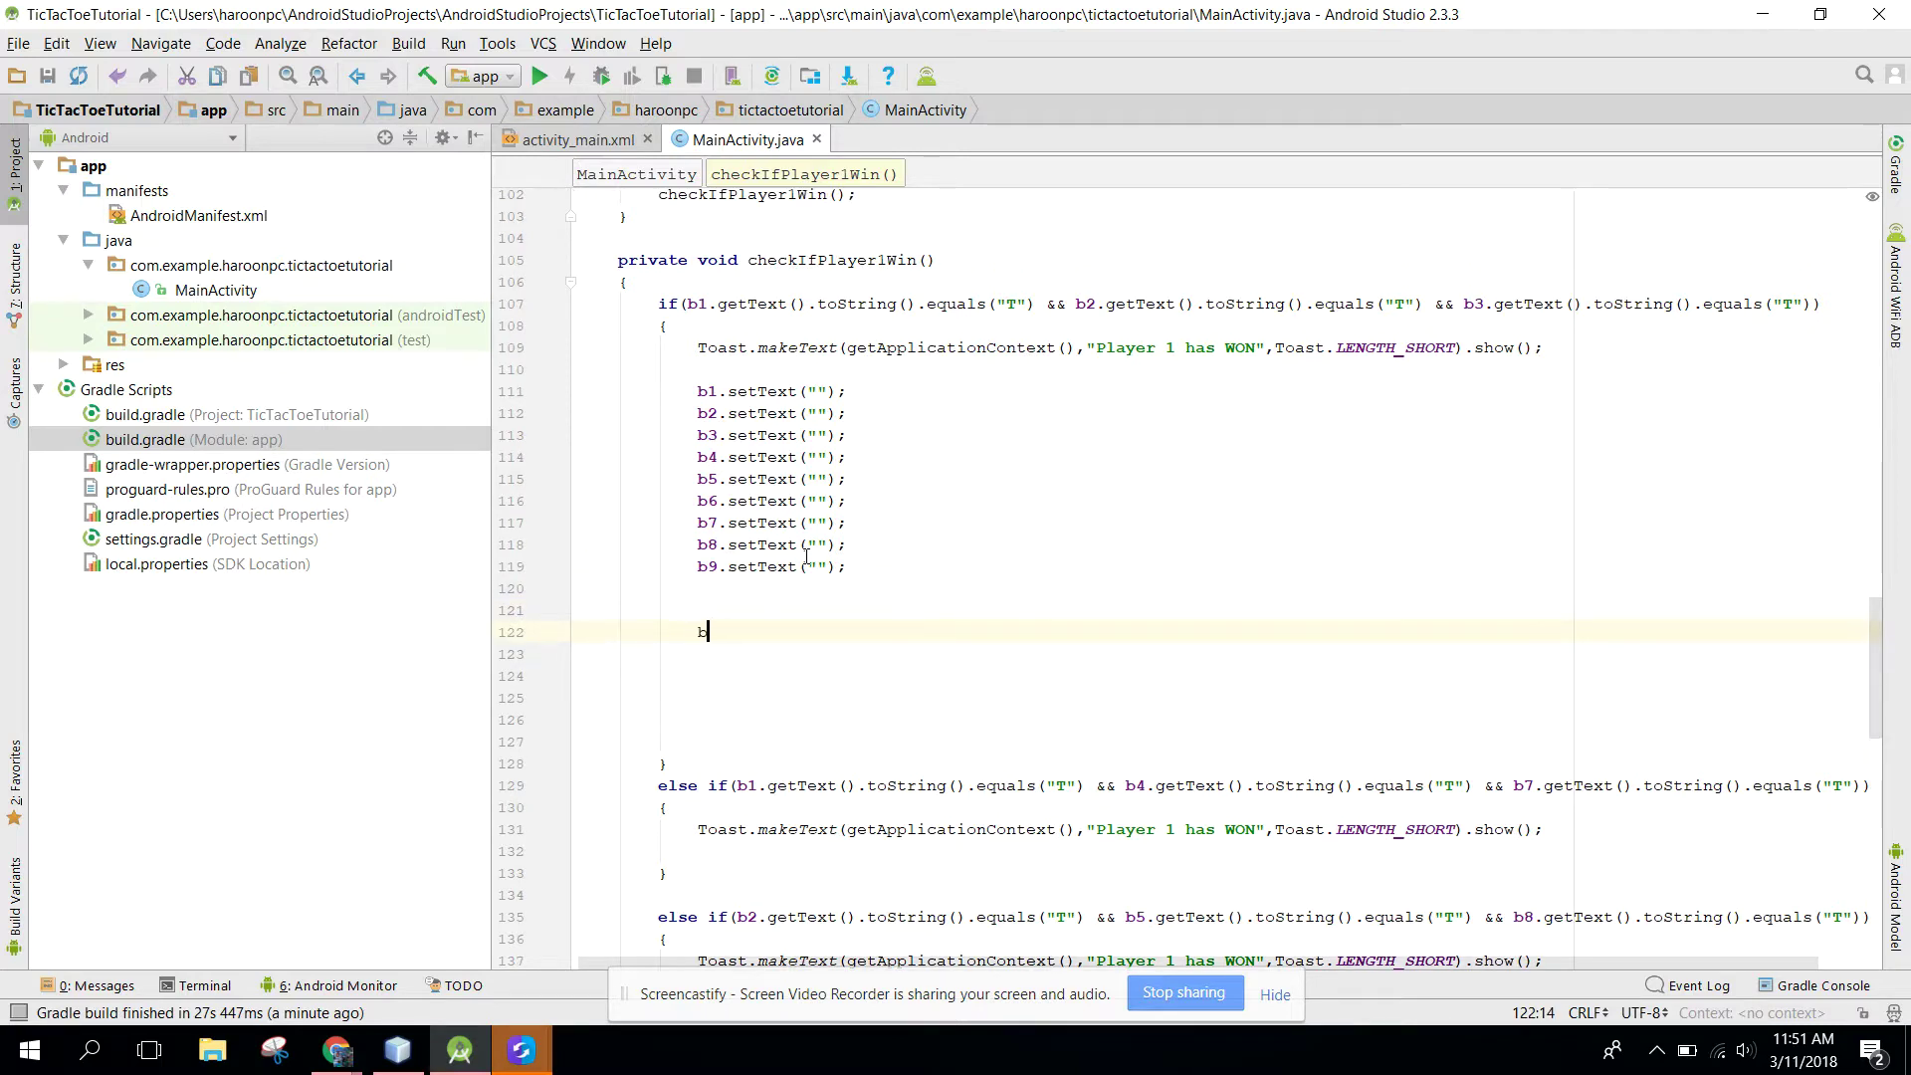
{"action": "type", "text": "1.setE"}
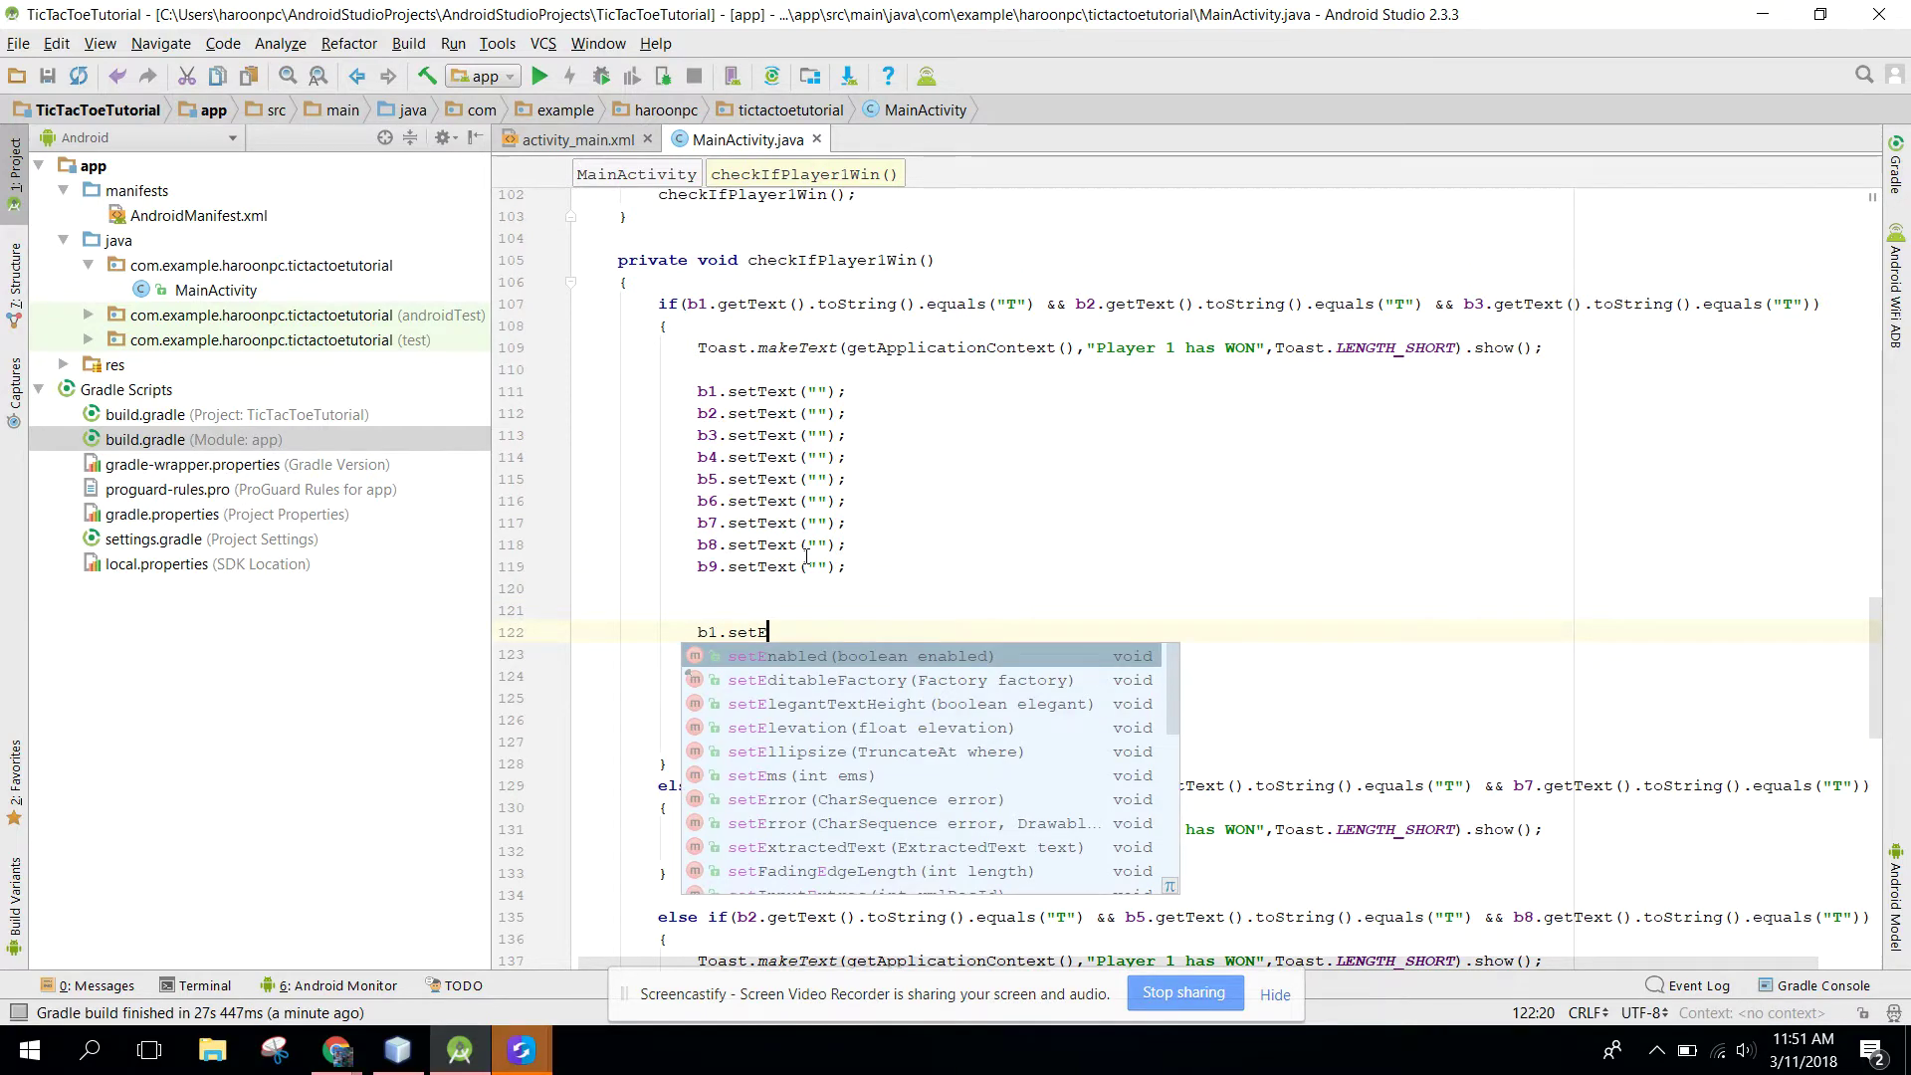
{"action": "type", "text": "n"}
{"action": "key", "text": "Return"}
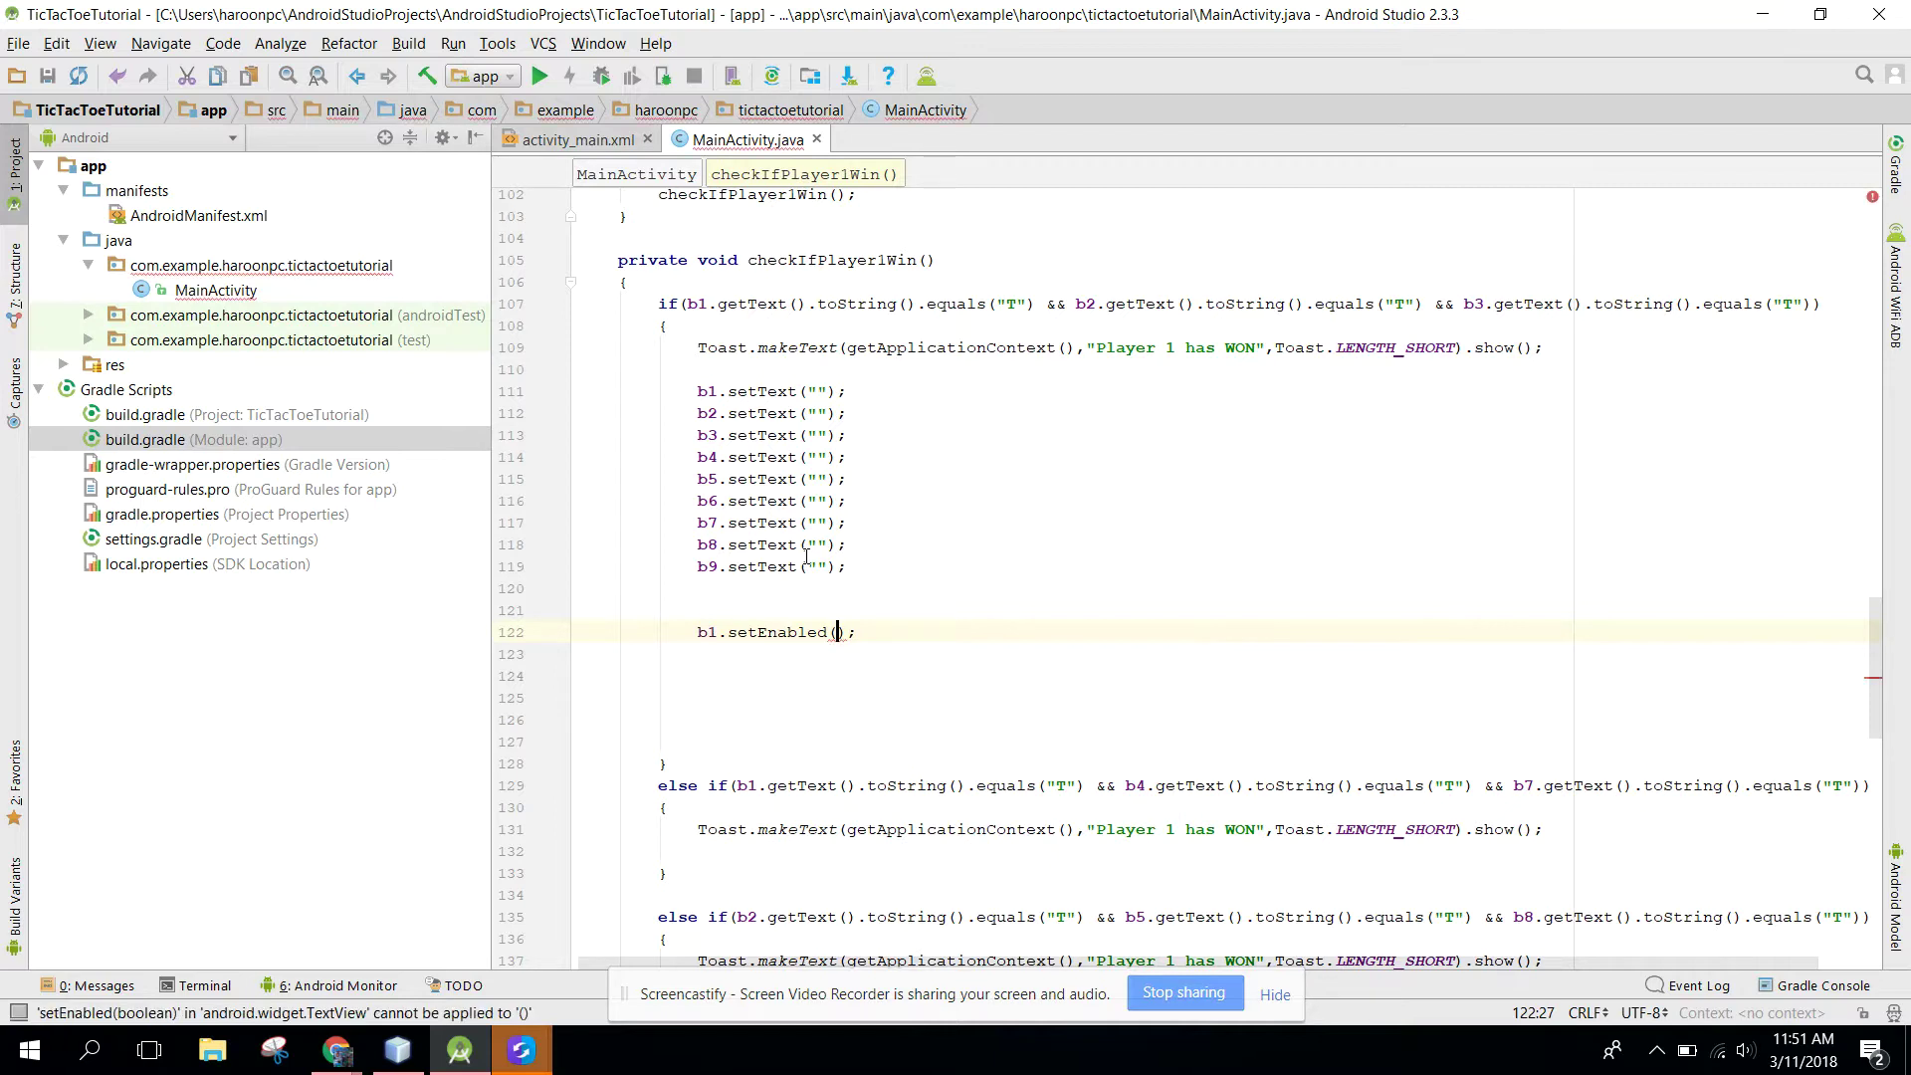
{"action": "type", "text": "true"}
{"action": "key", "text": "End"}
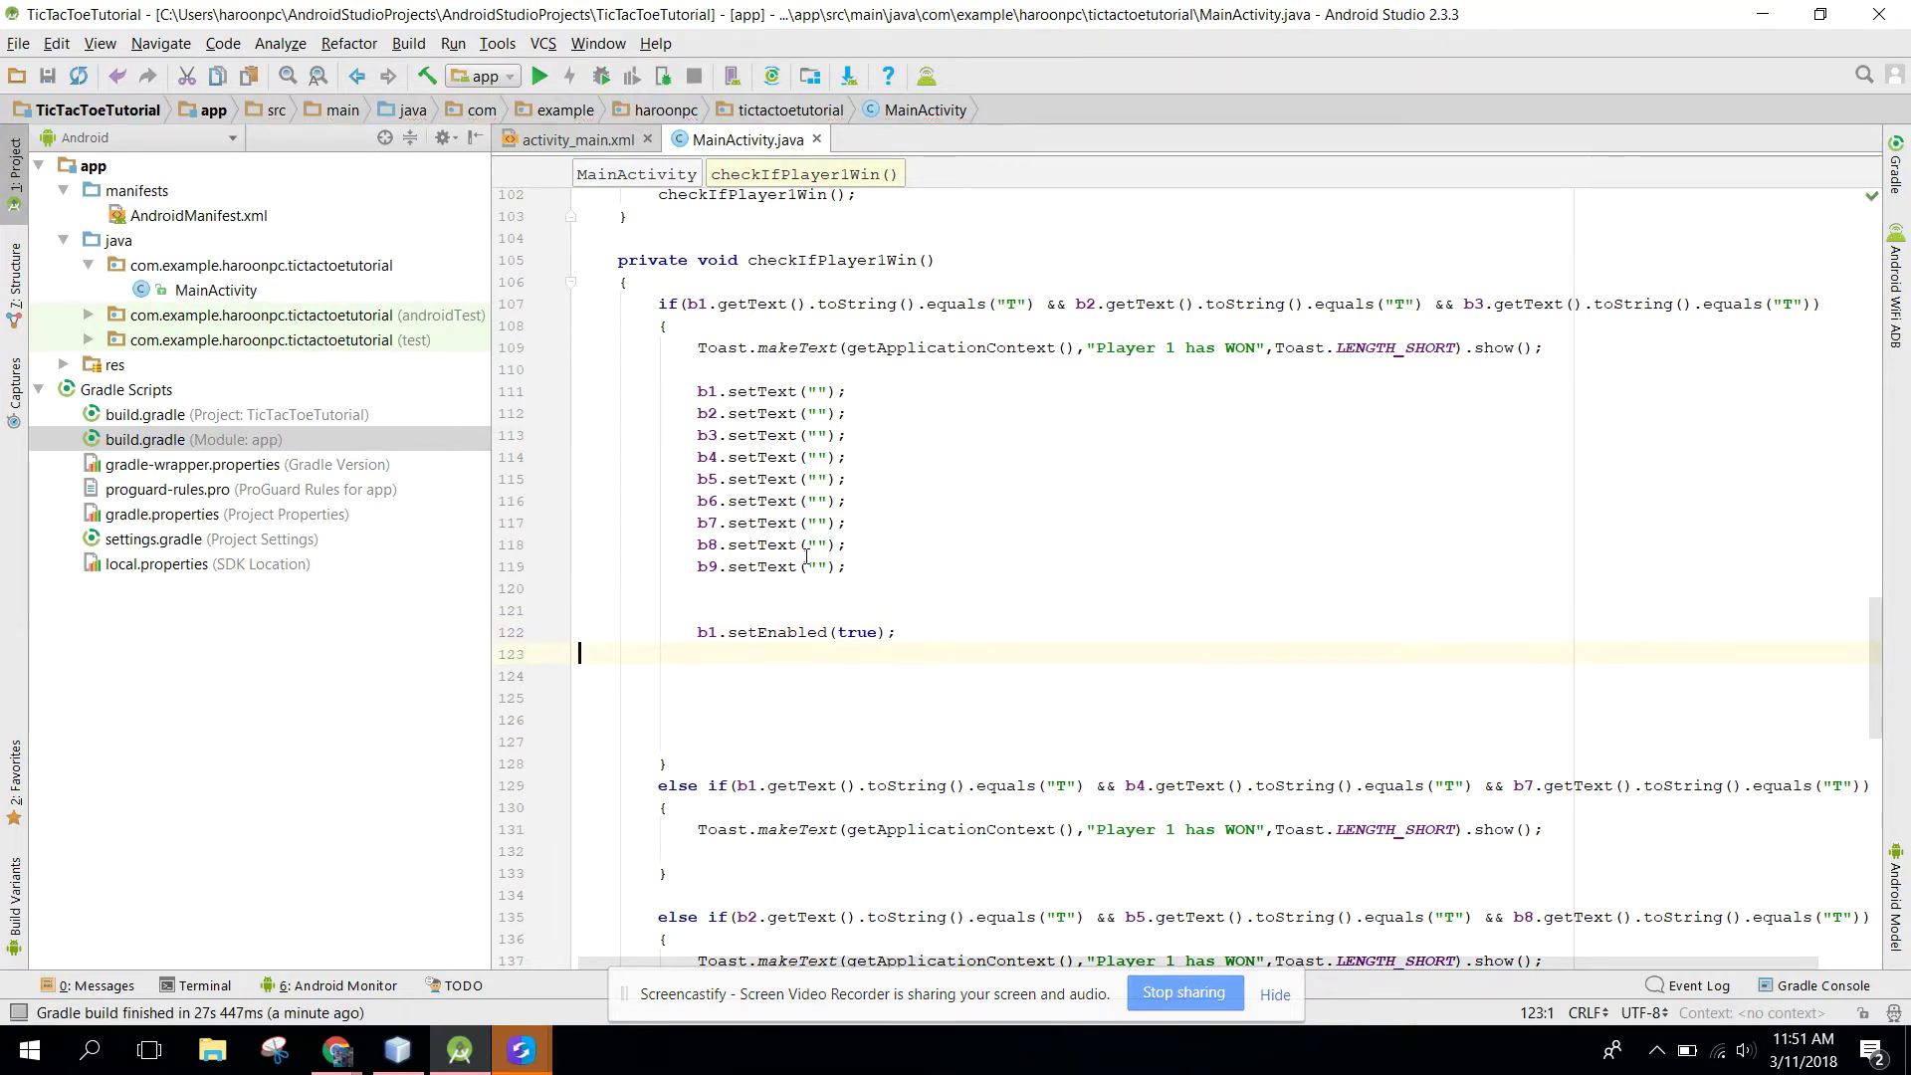
{"action": "key", "text": "Return"}
{"action": "key", "text": "BackSpace"}
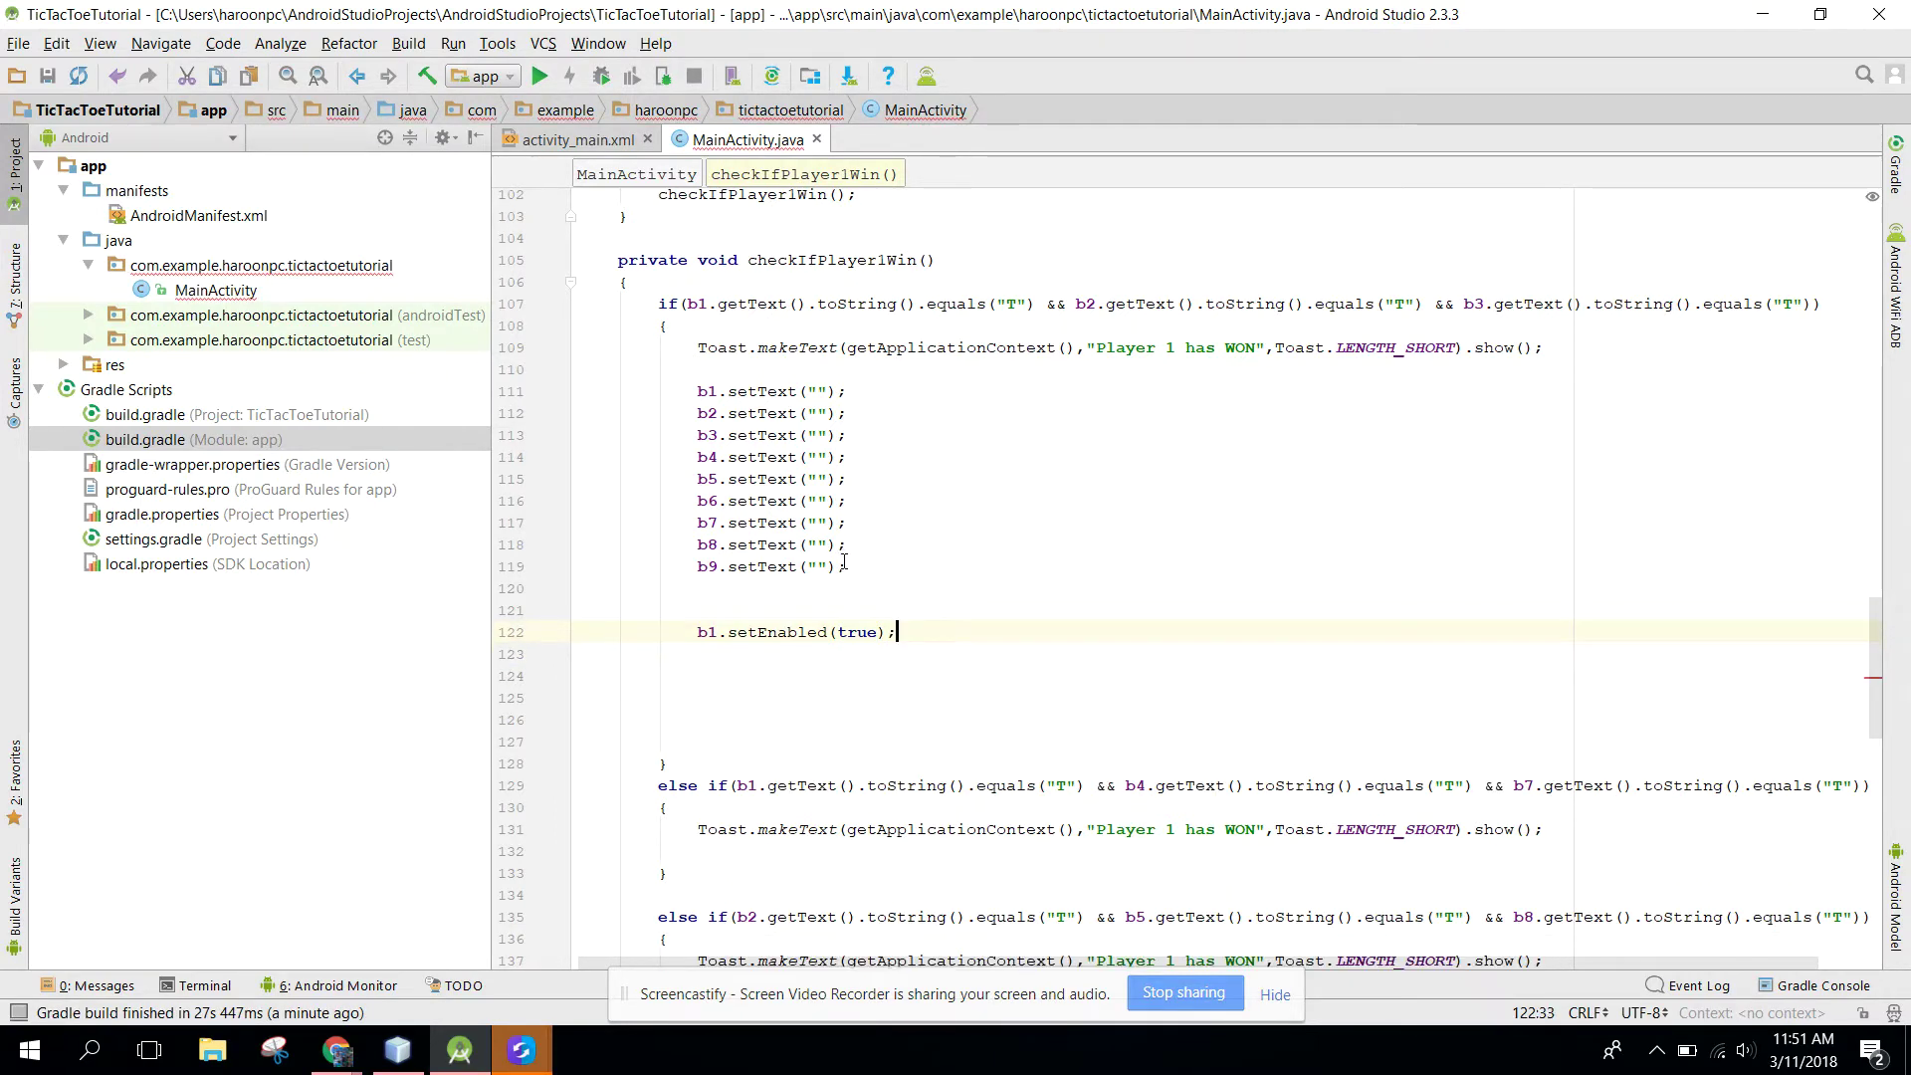
{"action": "key", "text": "Return"}
Step: Duplicate the b1.setEnabled(true); statement eight times below itself
{"action": "left_click_drag", "start_coordinate": [685, 632], "coordinate": [884, 634]}
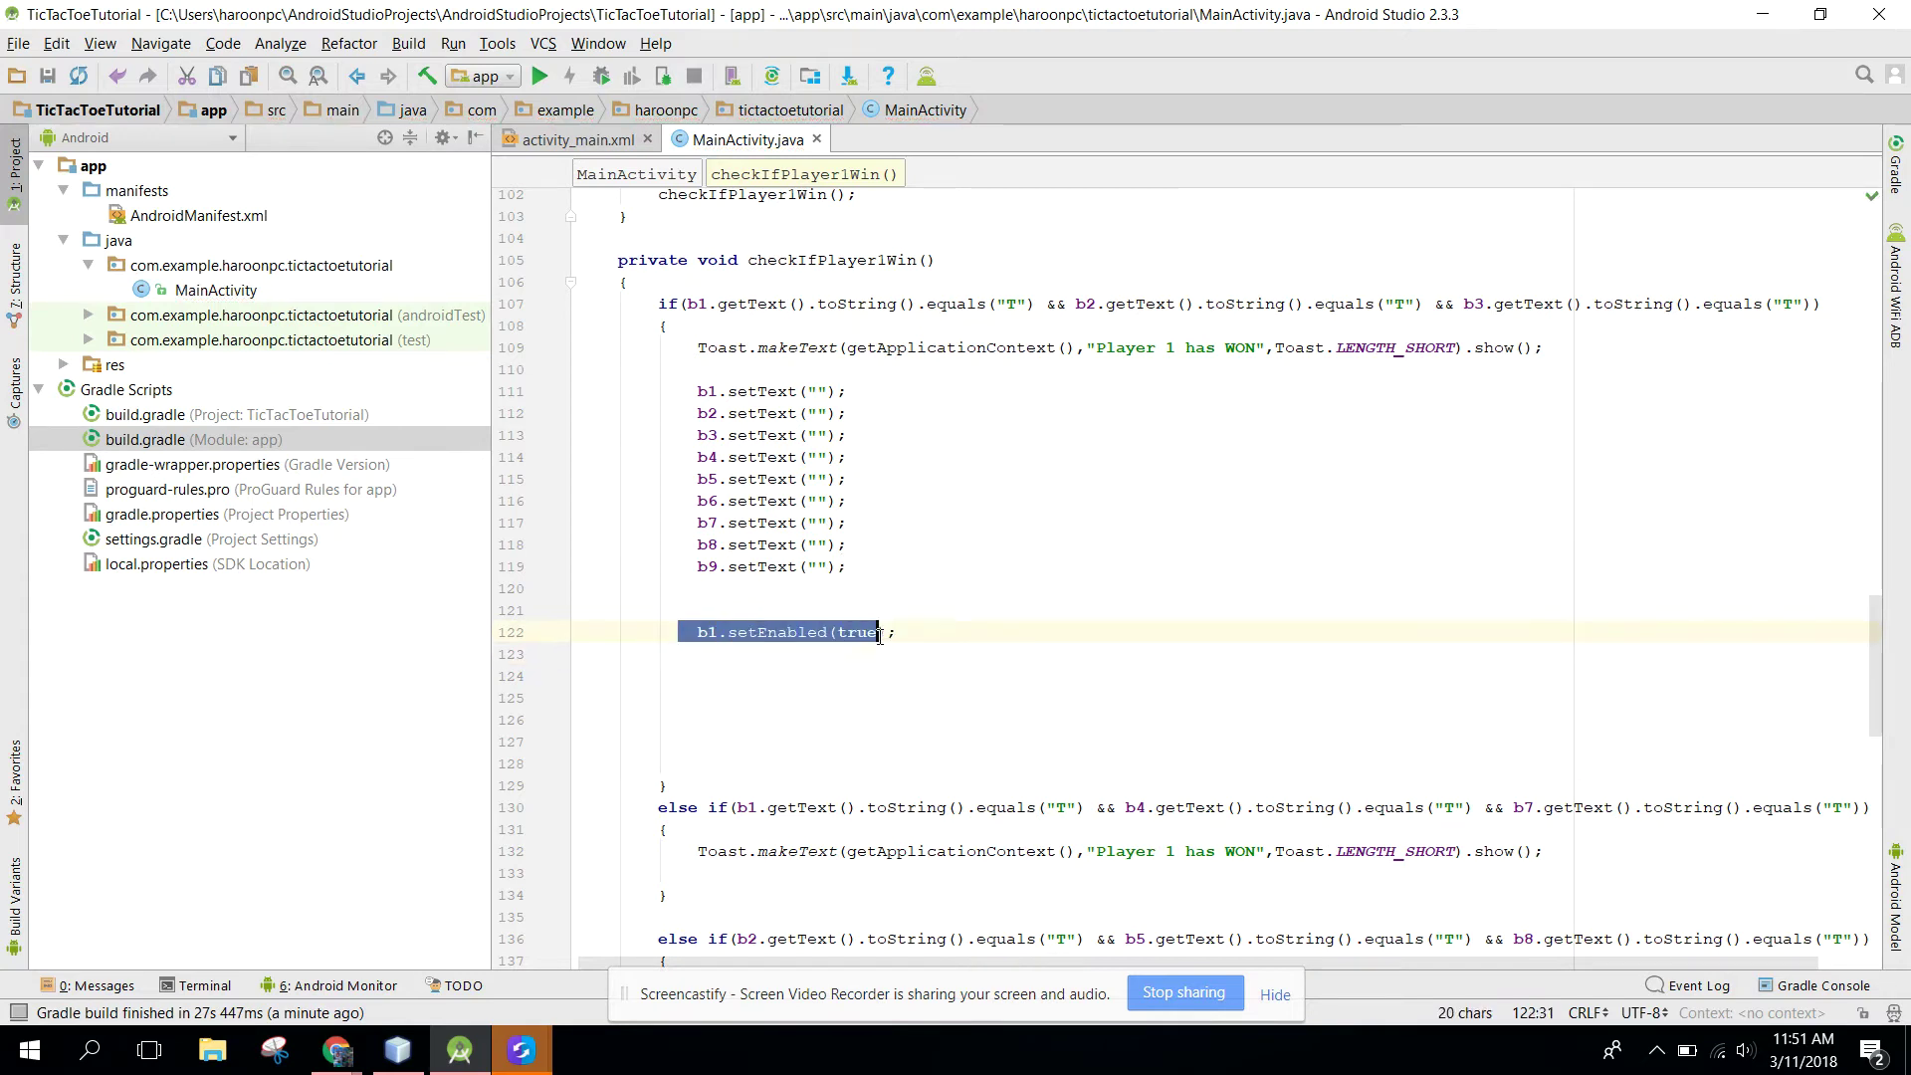
{"action": "key", "text": "ctrl+c"}
{"action": "key", "text": "Down"}
{"action": "key", "text": "ctrl+v"}
{"action": "key", "text": "Return"}
{"action": "key", "text": "ctrl+v"}
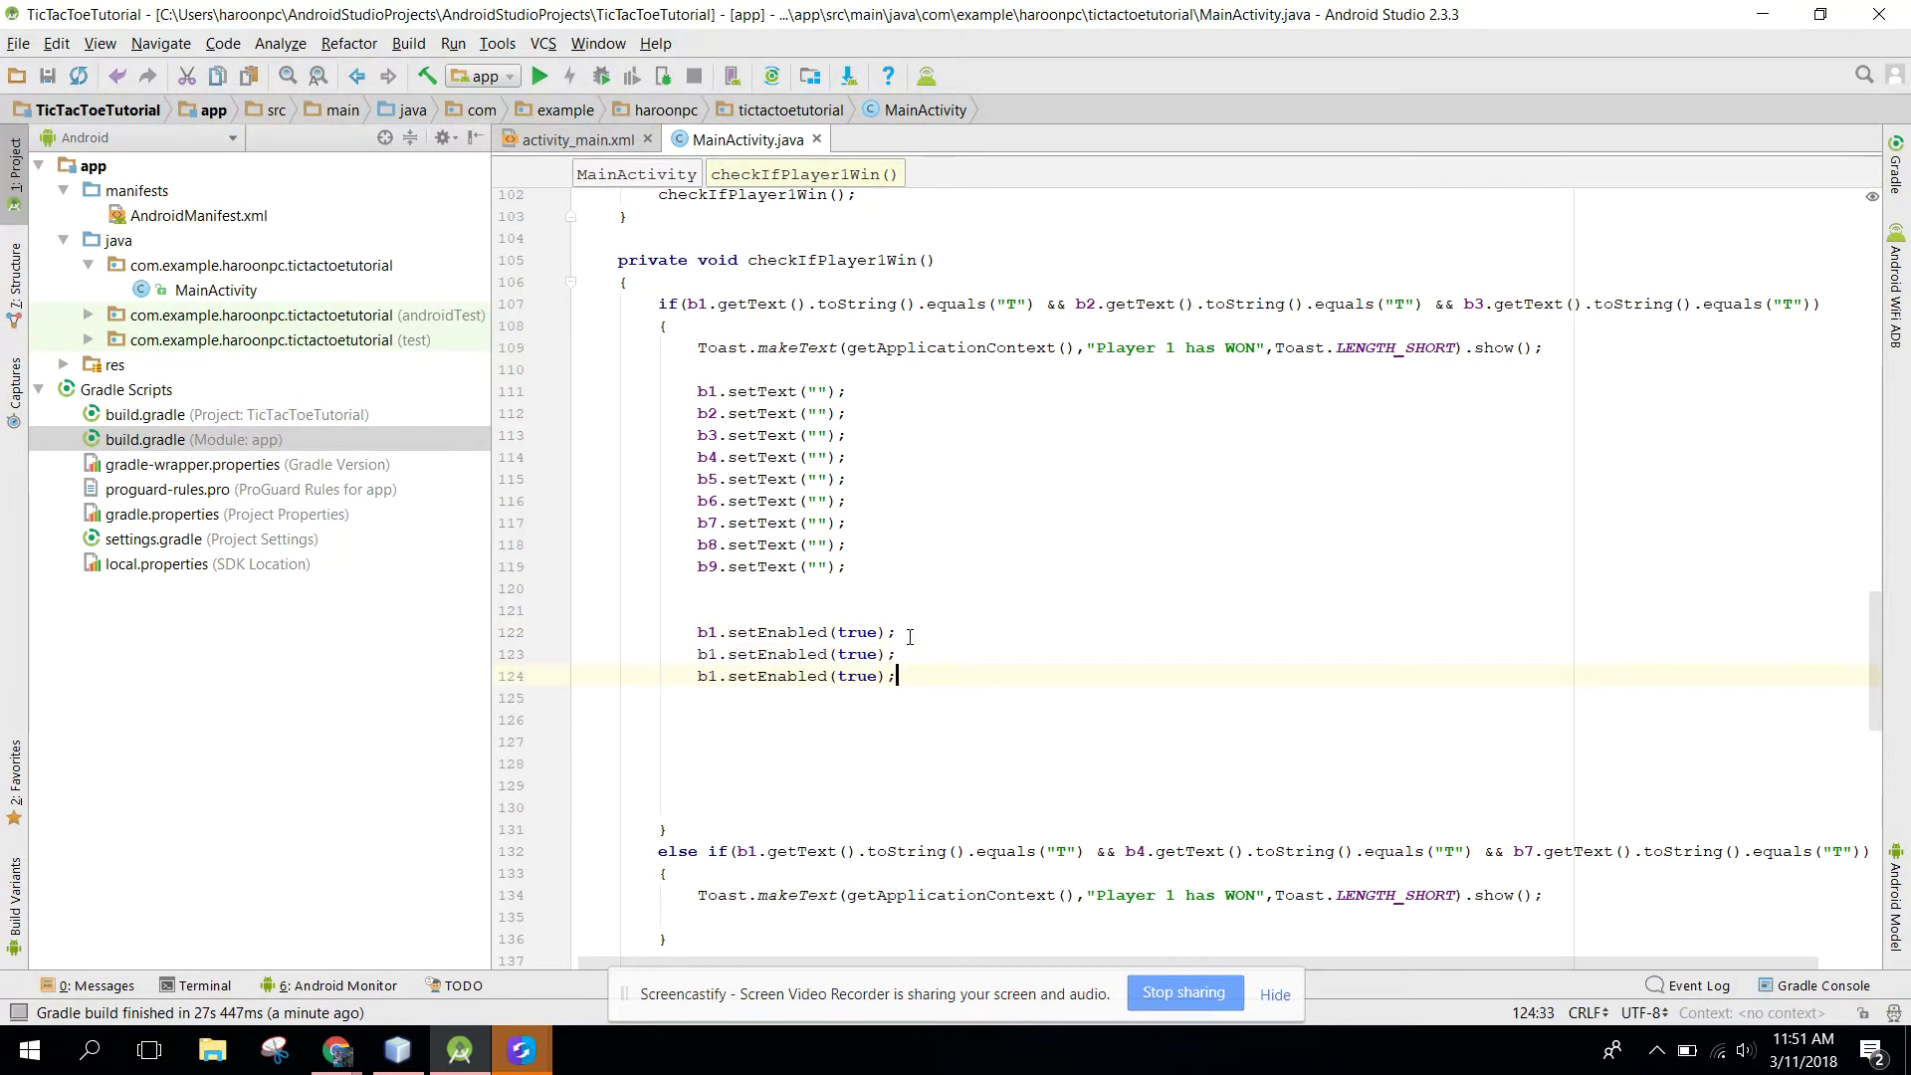
{"action": "key", "text": "Return"}
{"action": "key", "text": "ctrl+v"}
{"action": "key", "text": "Return"}
{"action": "key", "text": "ctrl+v"}
{"action": "key", "text": "Return"}
{"action": "key", "text": "ctrl+v"}
{"action": "key", "text": "Return"}
{"action": "key", "text": "ctrl+v"}
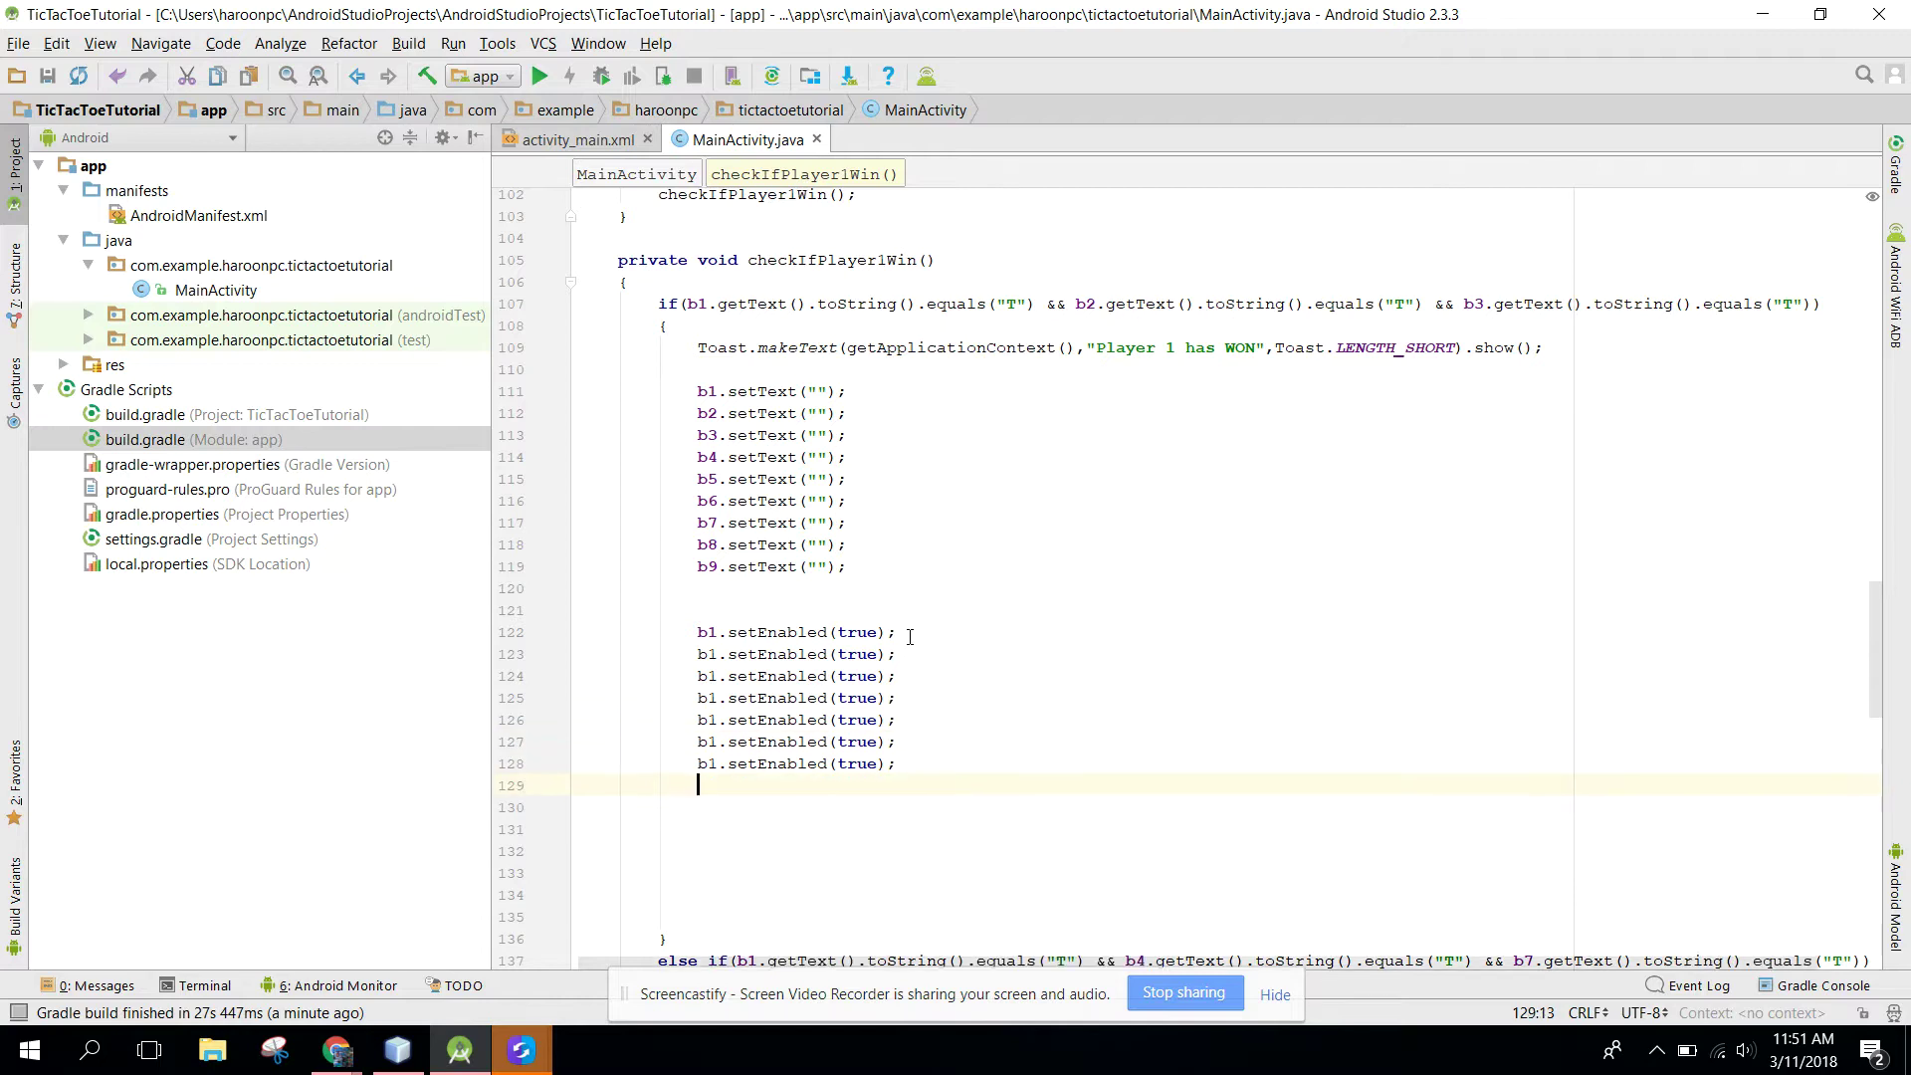
{"action": "key", "text": "Return"}
{"action": "key", "text": "ctrl+v"}
{"action": "key", "text": "Return"}
{"action": "key", "text": "ctrl+v"}
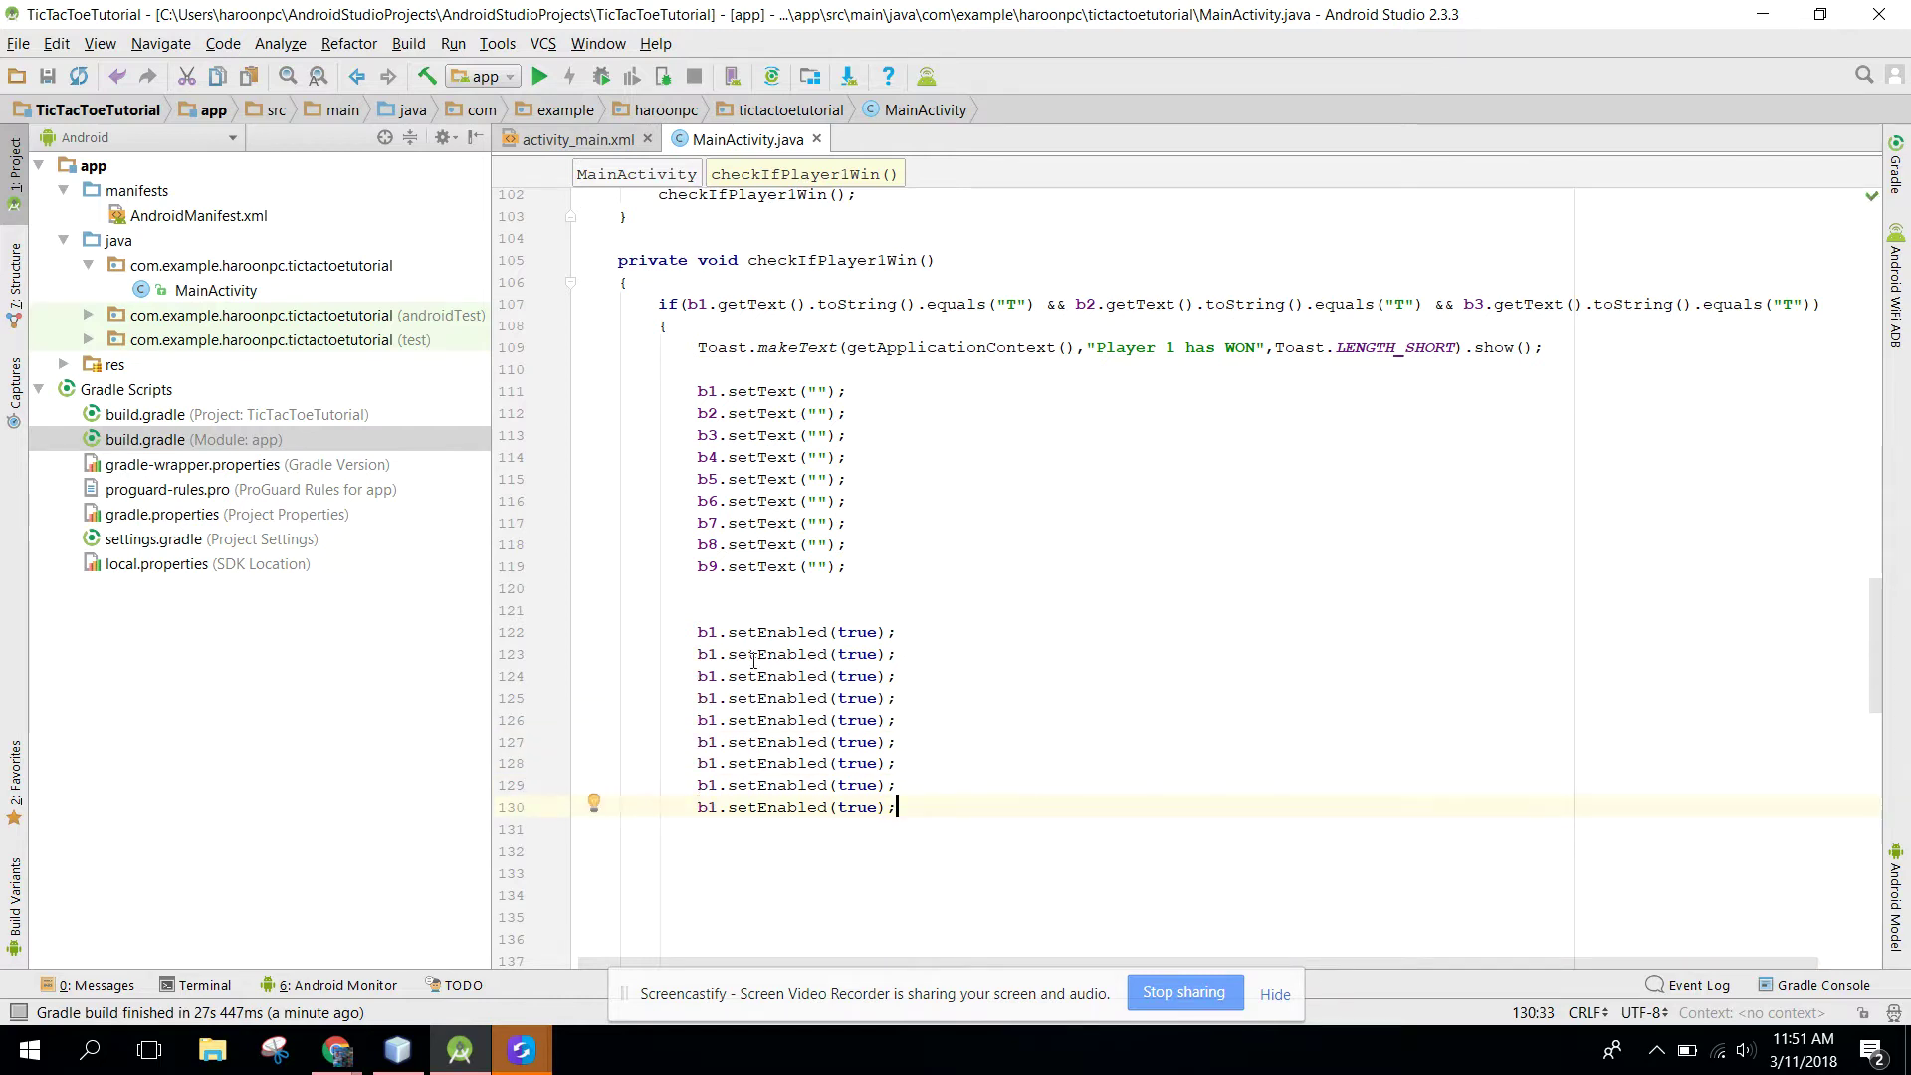
Step: Renumber the copies to b2 through b9, then select the whole setText/setEnabled reset block
{"action": "left_click", "coordinate": [721, 655]}
{"action": "key", "text": "BackSpace"}
{"action": "type", "text": "2"}
{"action": "key", "text": "Down"}
{"action": "key", "text": "BackSpace"}
{"action": "type", "text": "3"}
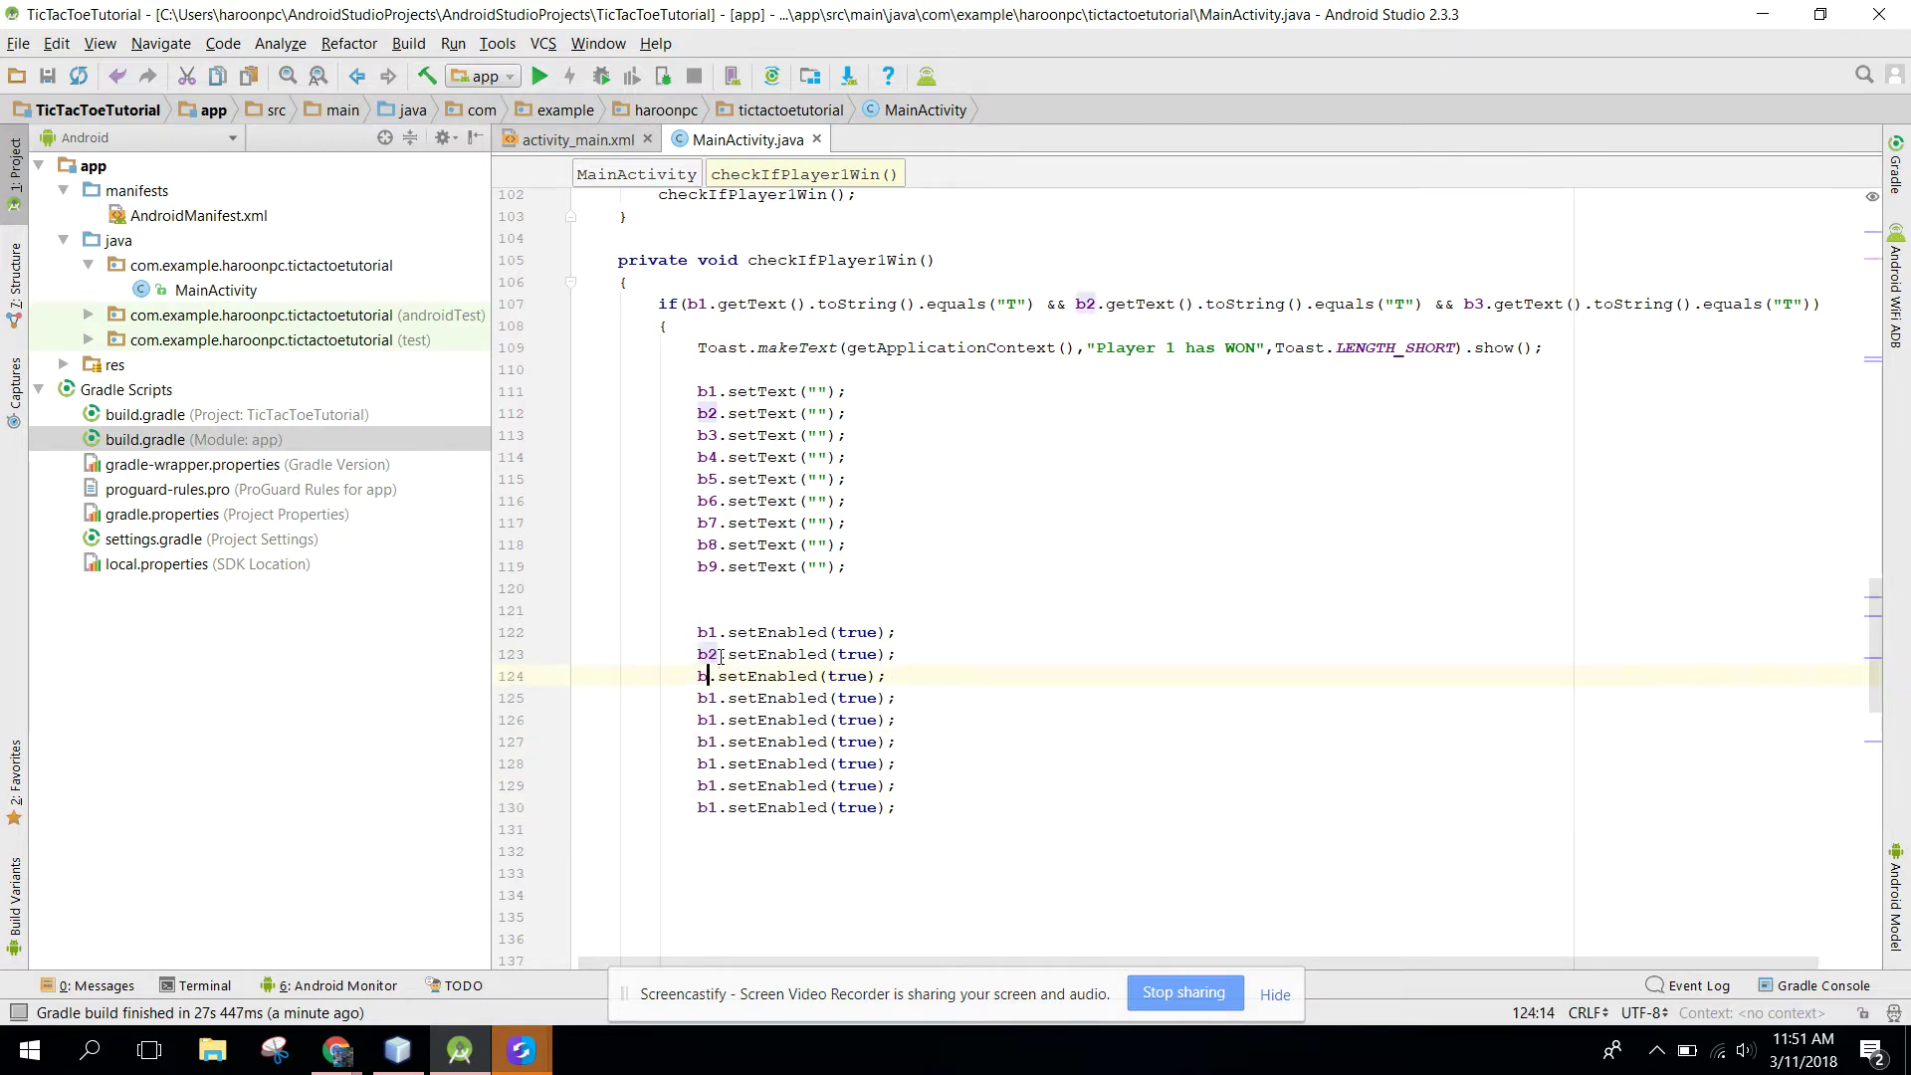
{"action": "key", "text": "Down"}
{"action": "key", "text": "BackSpace"}
{"action": "type", "text": "4"}
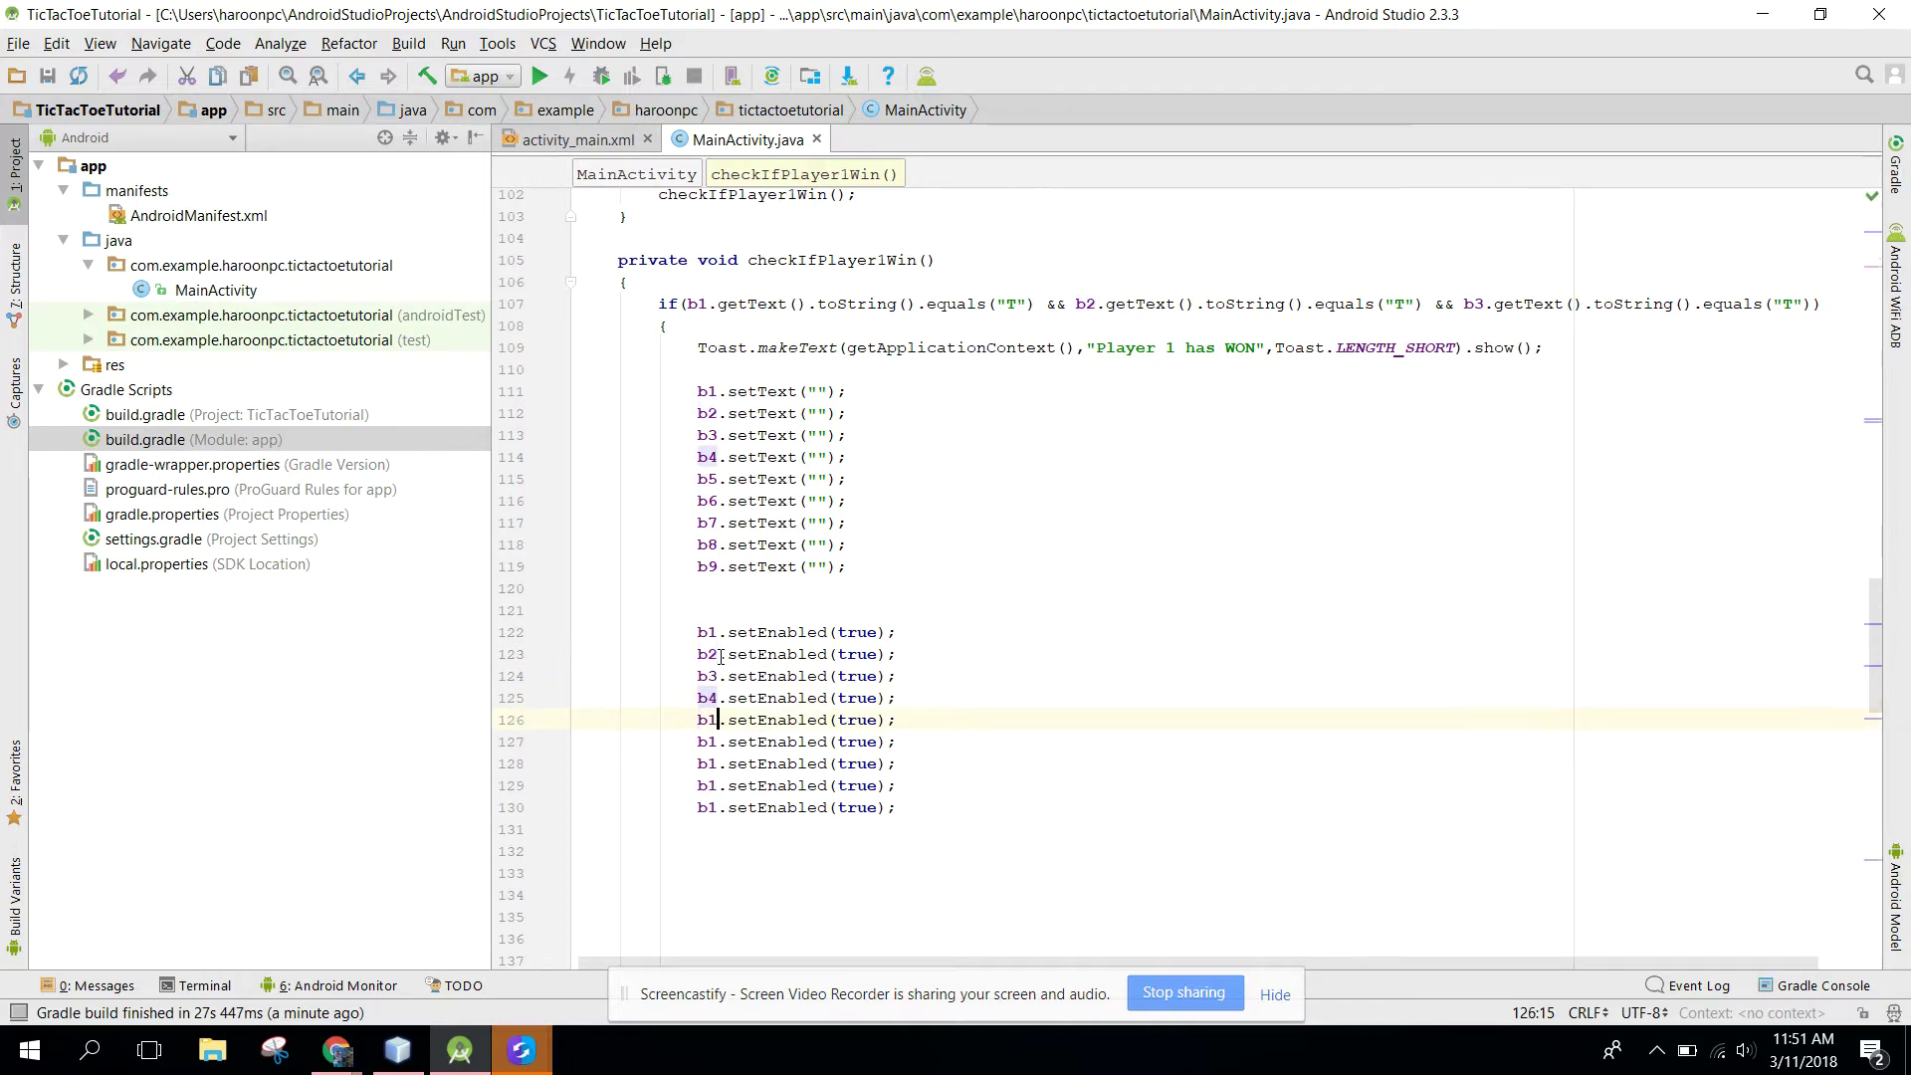
{"action": "key", "text": "BackSpace"}
{"action": "type", "text": "6"}
{"action": "key", "text": "Down"}
{"action": "key", "text": "BackSpace"}
{"action": "type", "text": "7"}
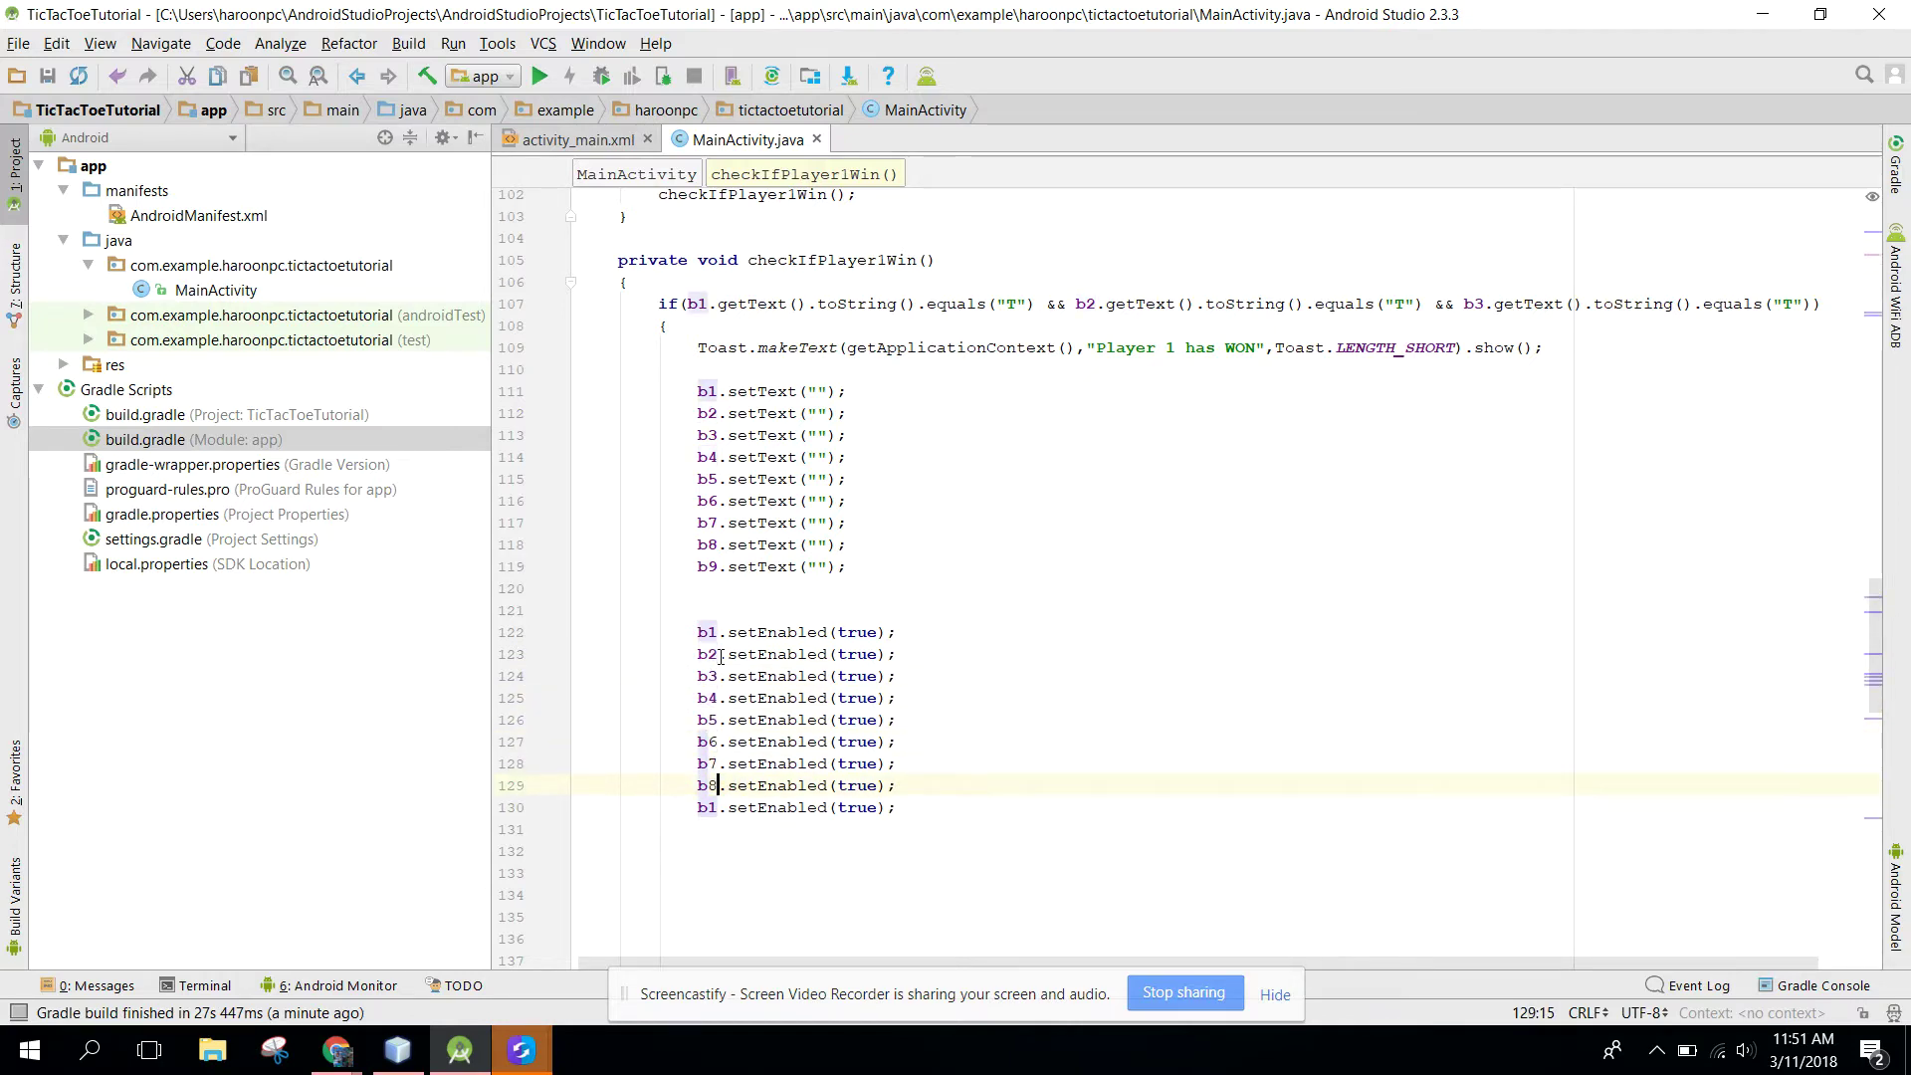
{"action": "key", "text": "Down"}
{"action": "key", "text": "BackSpace"}
{"action": "type", "text": "9"}
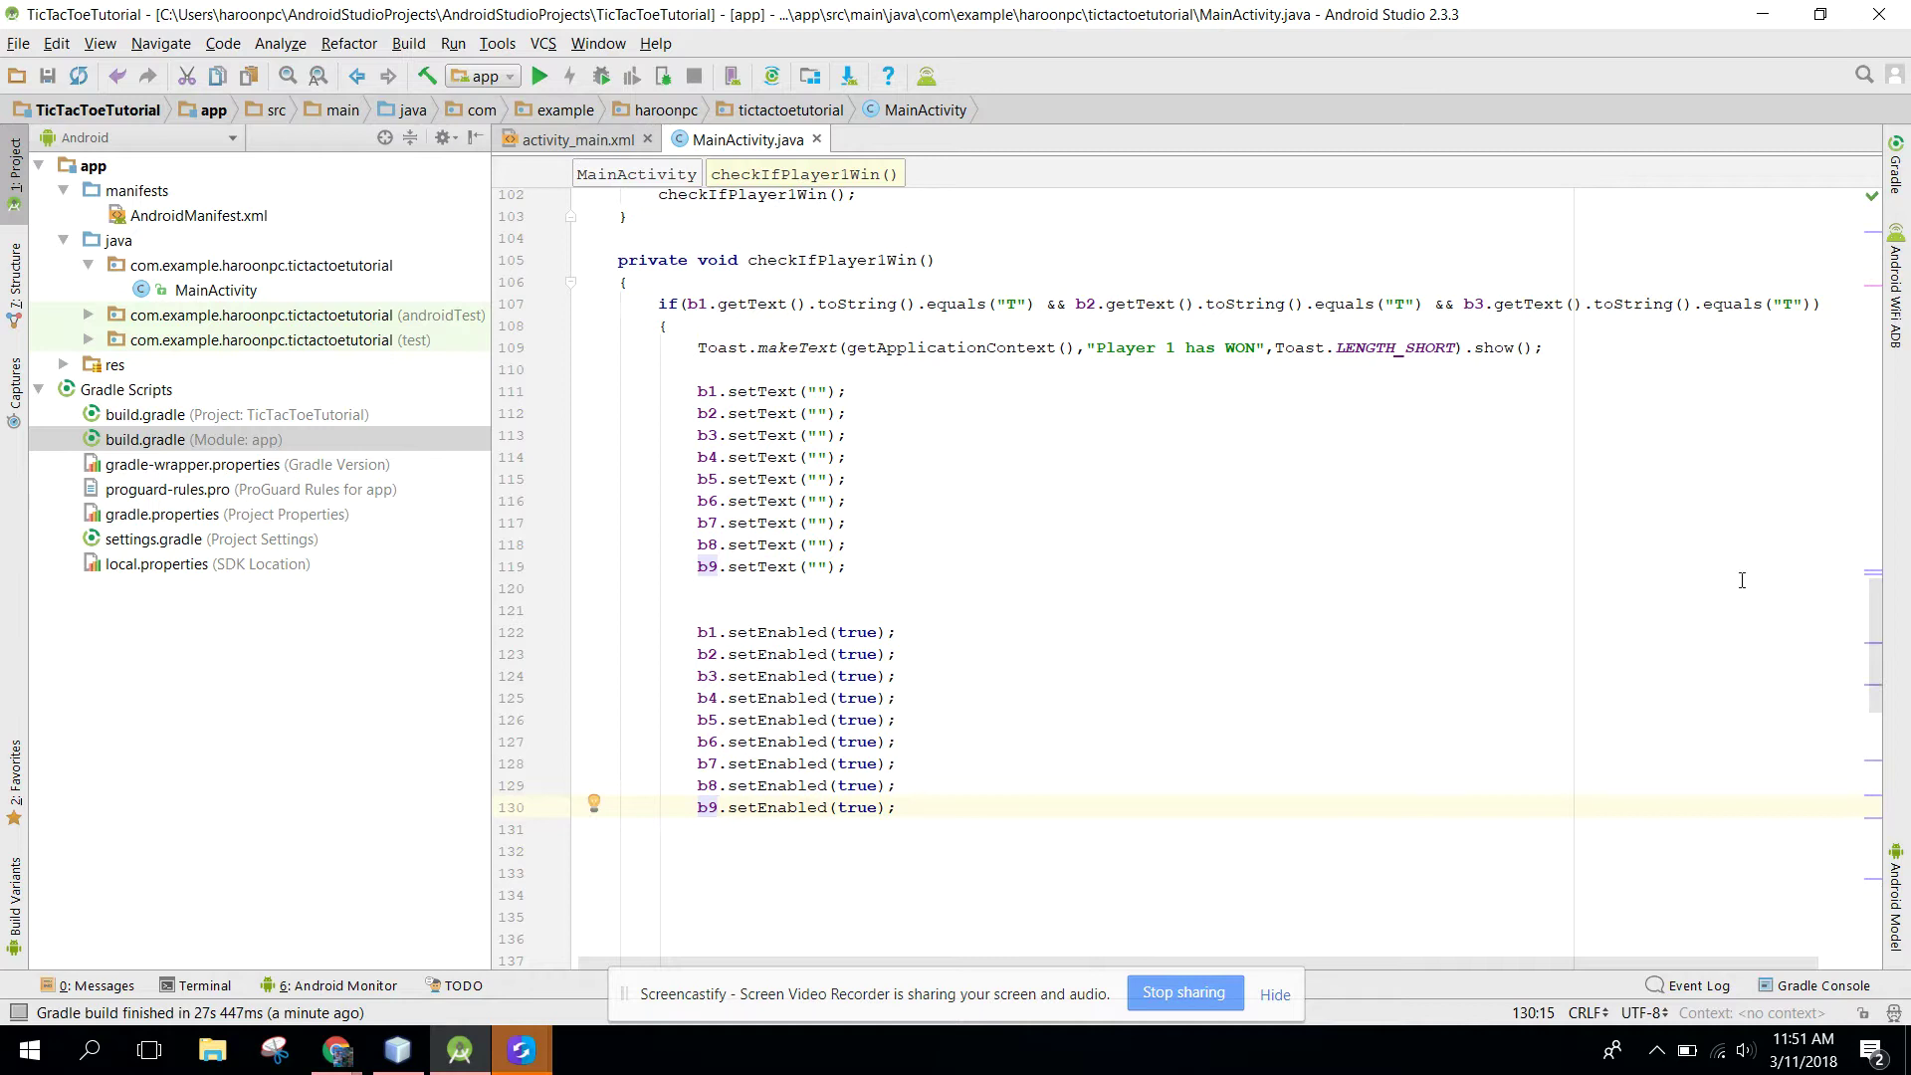
{"action": "left_click_drag", "start_coordinate": [672, 384], "coordinate": [1009, 849]}
{"action": "key", "text": "ctrl+c"}
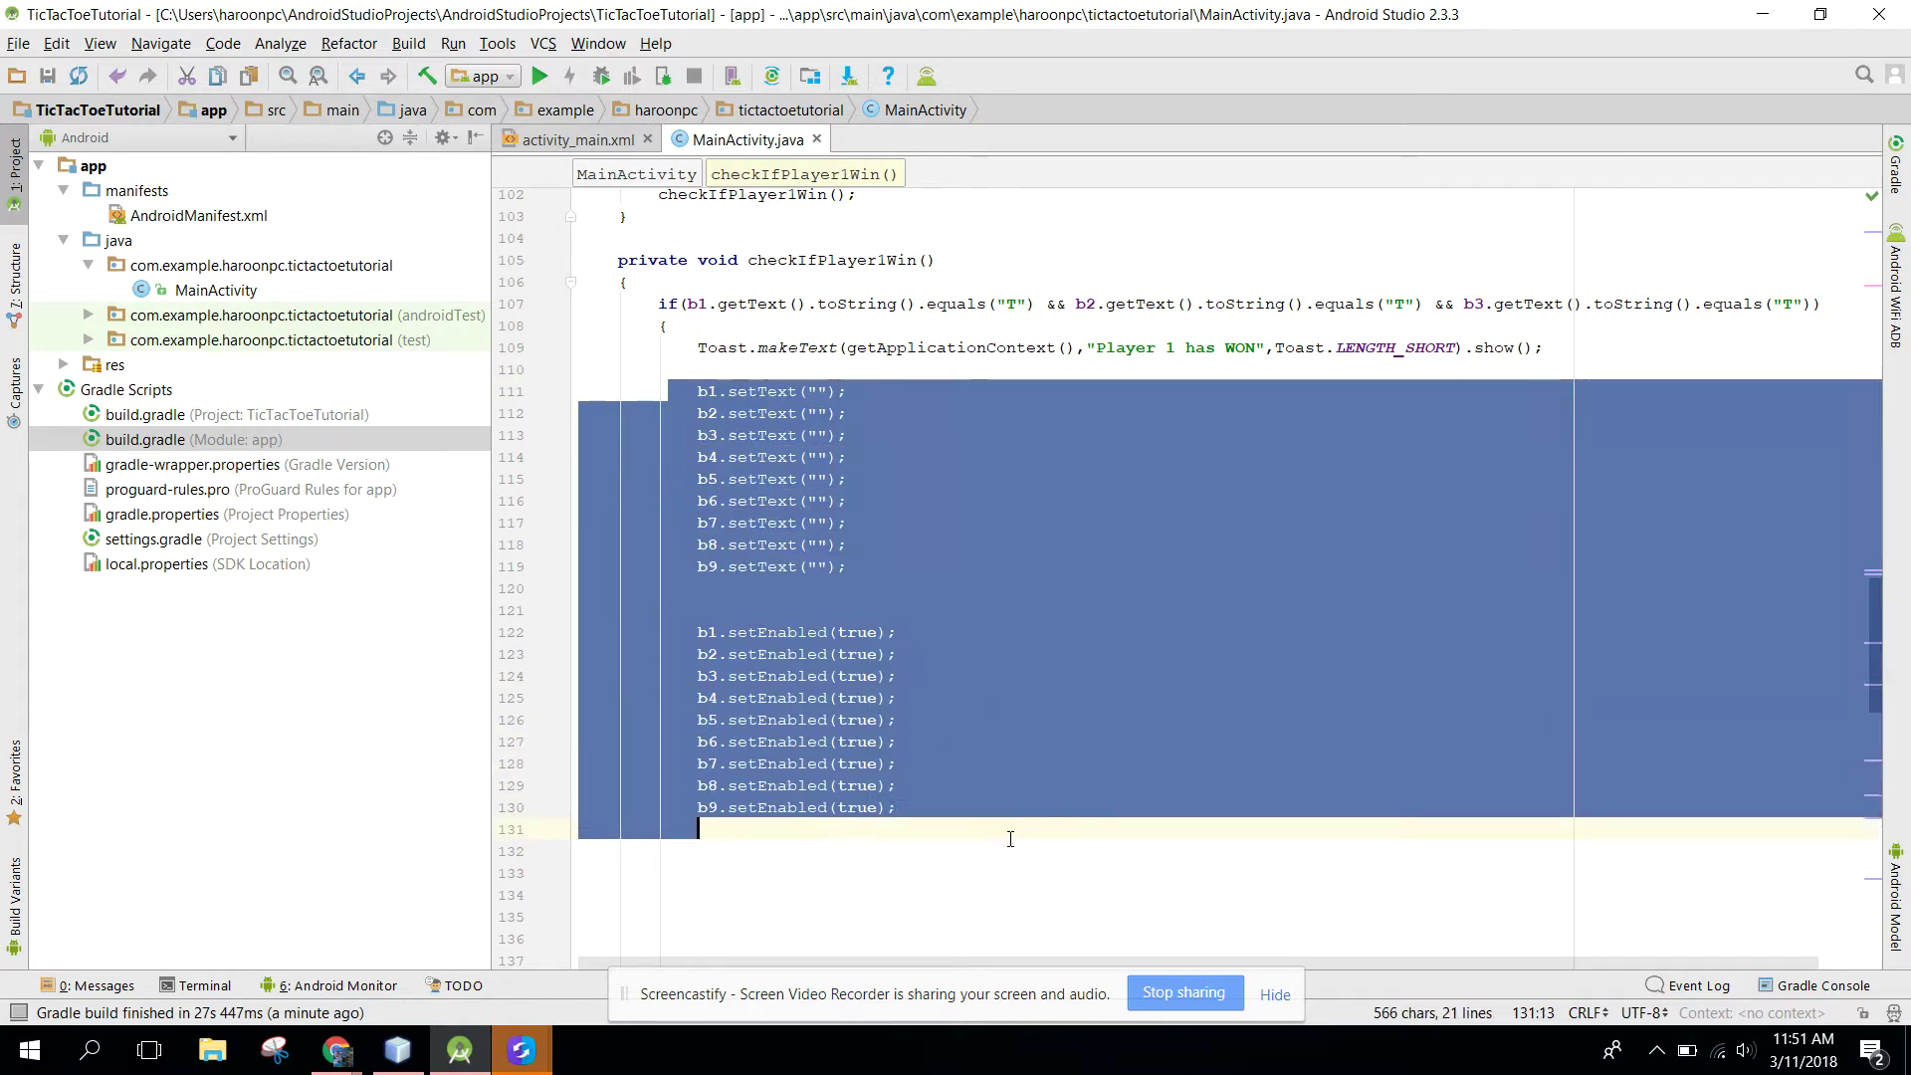
{"action": "left_click_drag", "start_coordinate": [1889, 602], "coordinate": [1869, 702]}
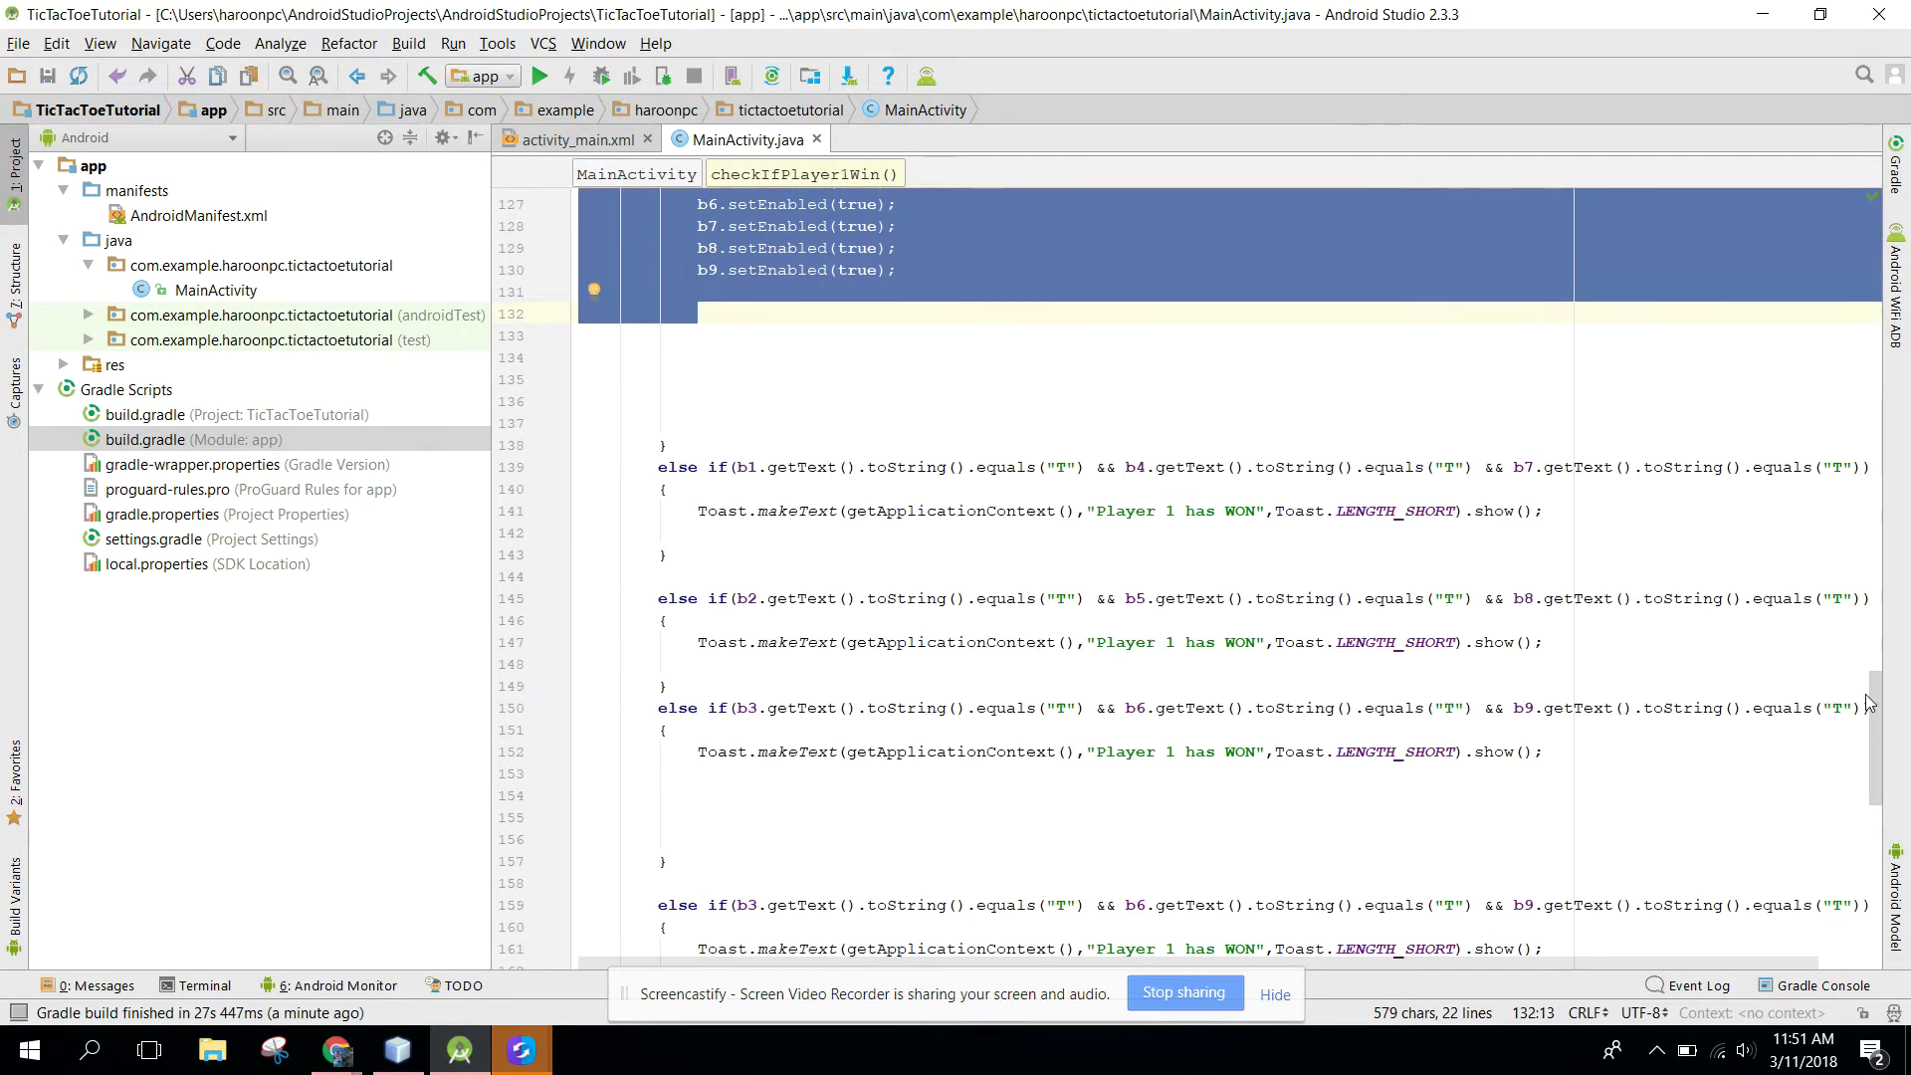
Step: Paste the reset block into the b1-b4-b7, b2-b5-b8, b3-b6-b9 and b1-b5-b9 win branches
{"action": "left_click", "coordinate": [1558, 523]}
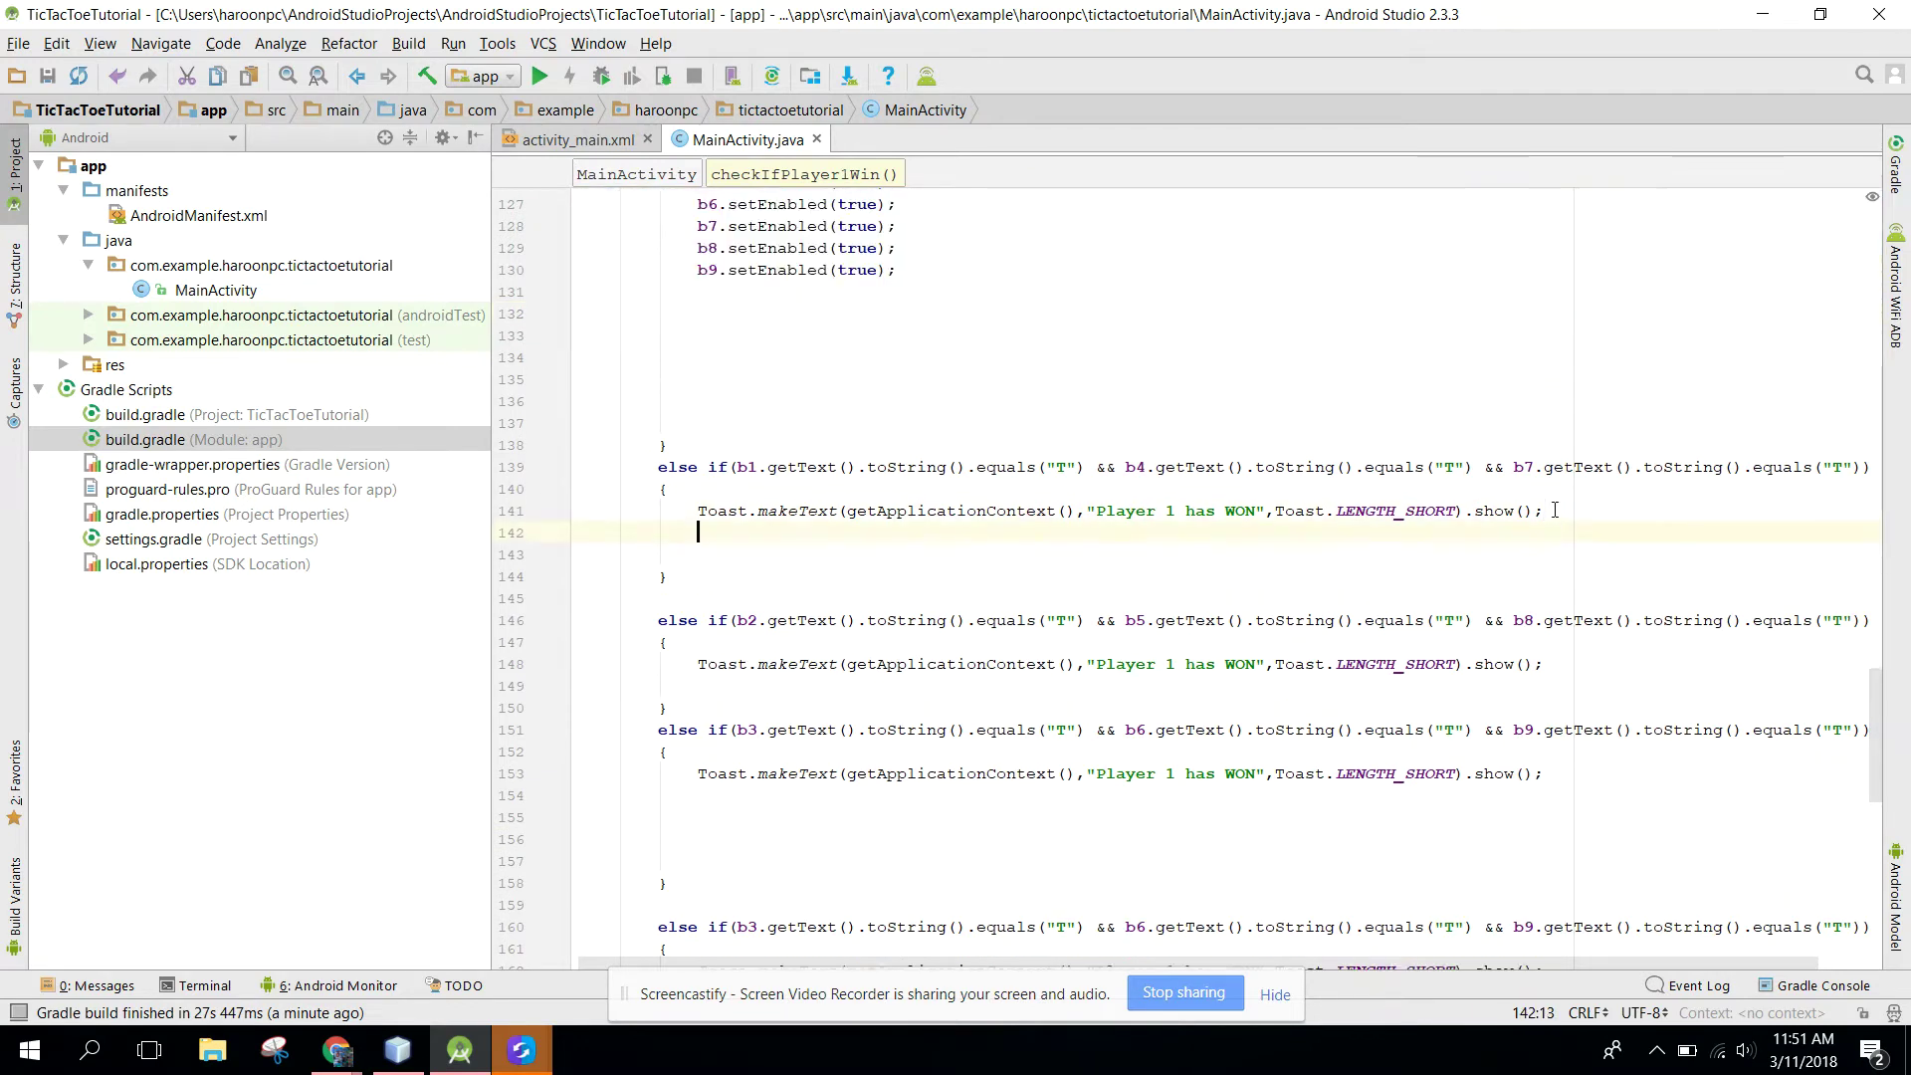
{"action": "key", "text": "ctrl+v"}
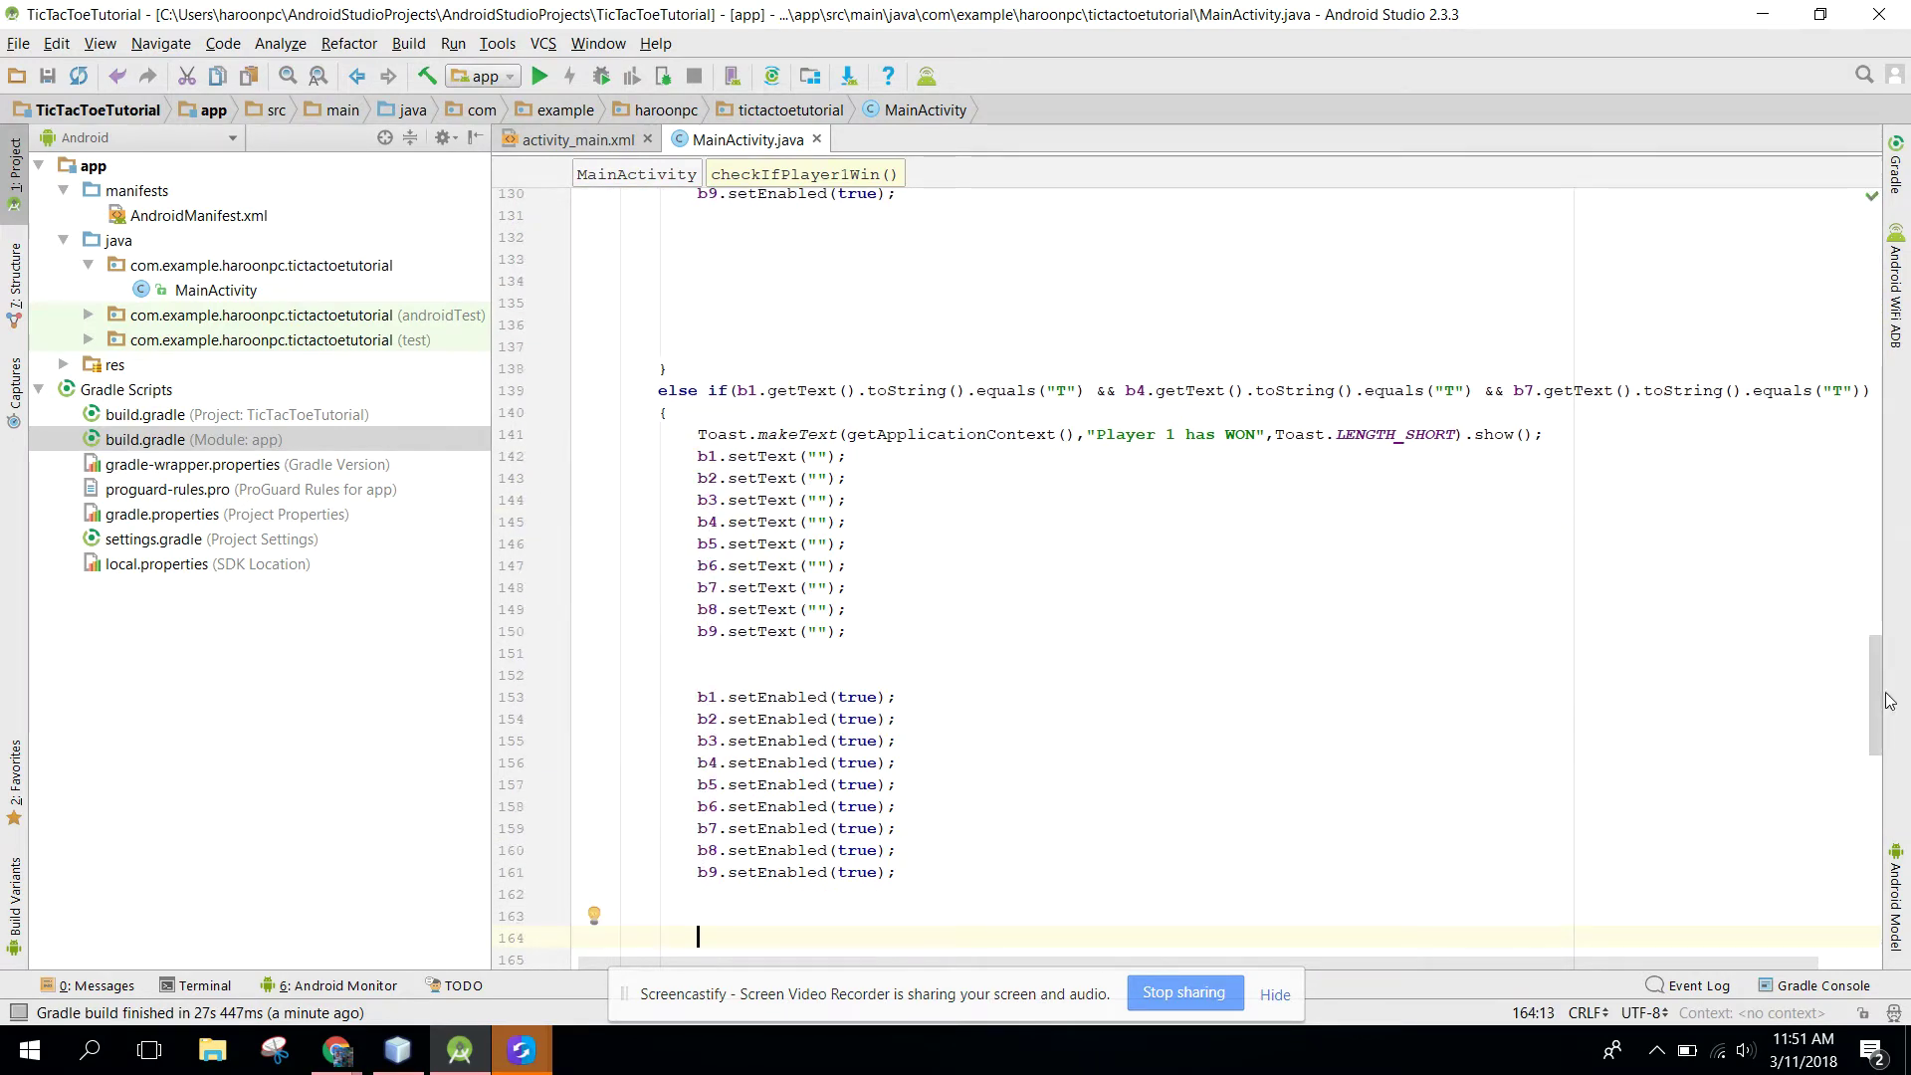
{"action": "left_click_drag", "start_coordinate": [1871, 701], "coordinate": [1866, 811]}
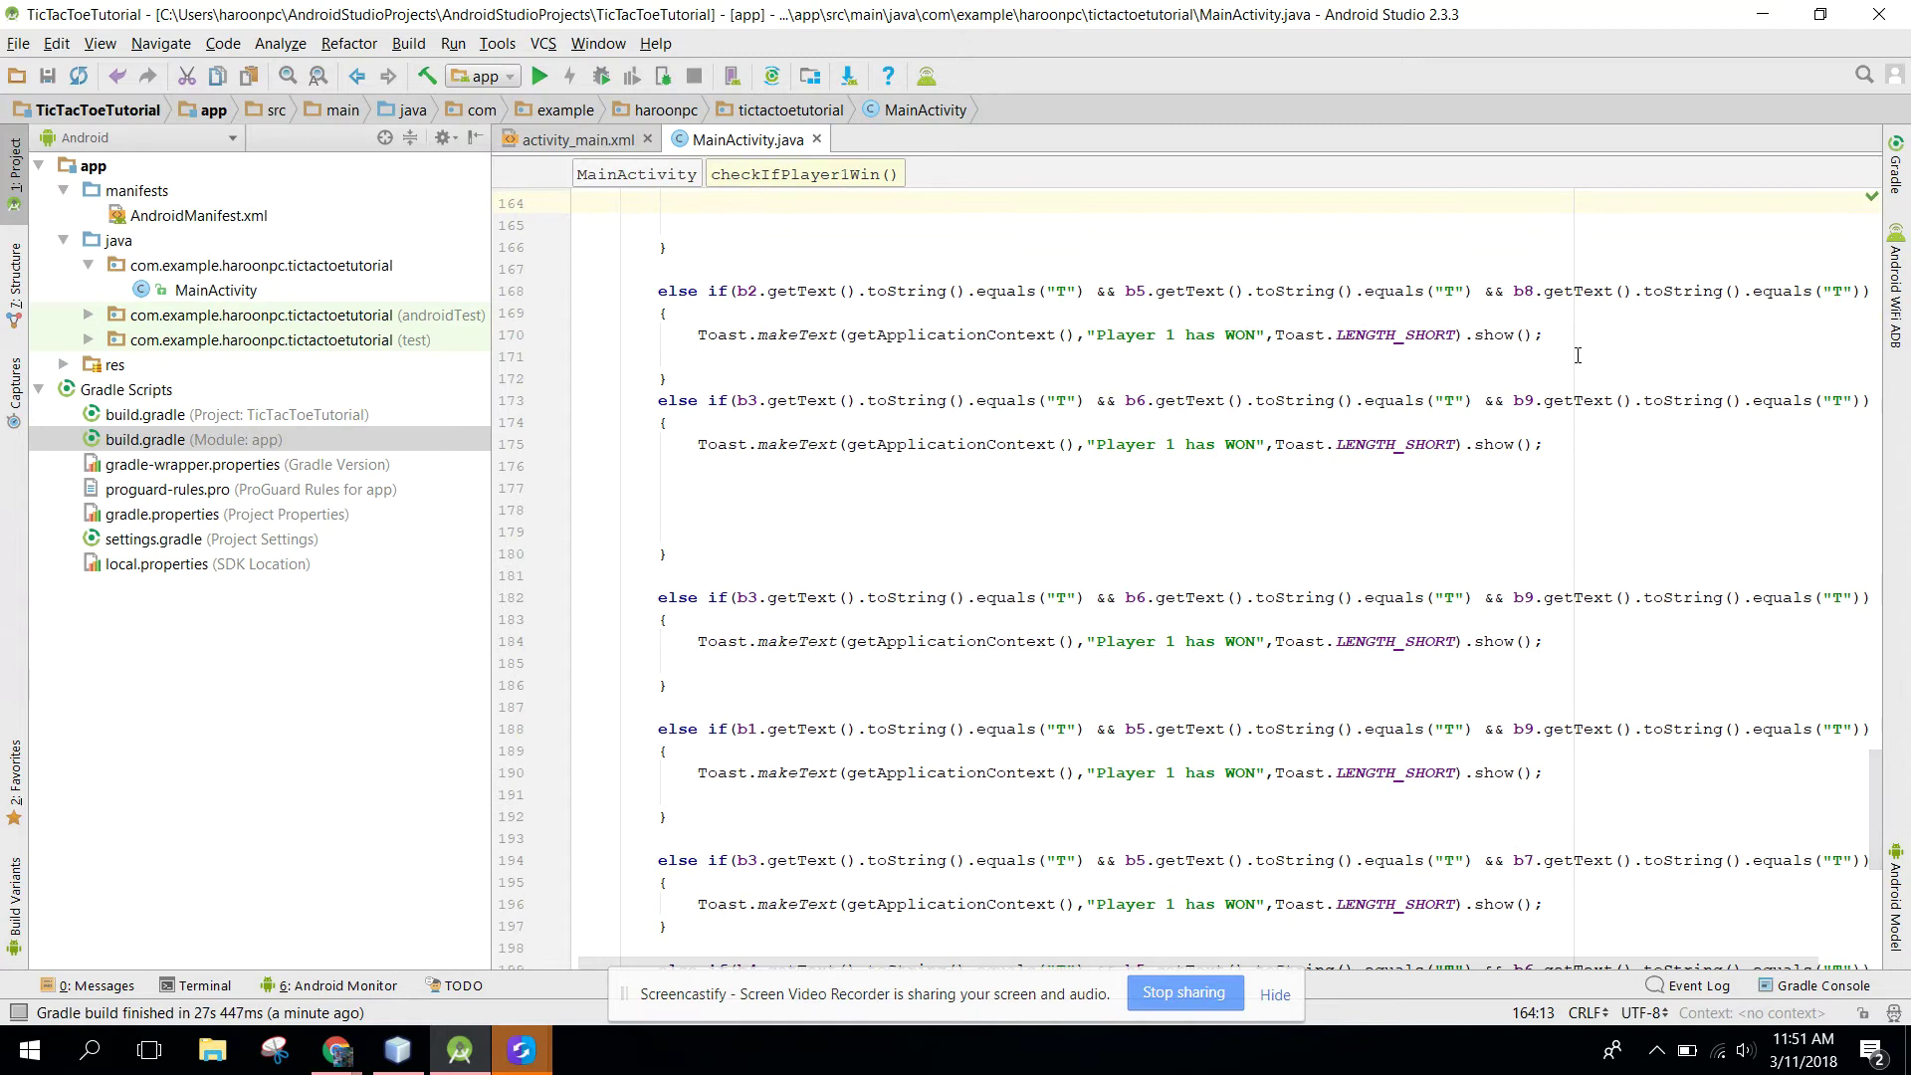
{"action": "type", "text": "b1.setText(\"\");             b2.setText(\"\");             b3.setText(\"\");             b4.setText(\"\");             b5.setText(\"\");             b6.setText(\"\");             b7.setText(\"\");             b8.setText(\"\");             b9.setText(\"\");               b1.setEnabled(true);             b2.setEnabled(true);             b3.setEnabled(true);             b4.setEnabled(true);             b5.setEnabled(true);             b6.setEnabled(true);             b7.setEnabled(true);             b8.setEnabled(true);             b9.setEnabled(true);"}
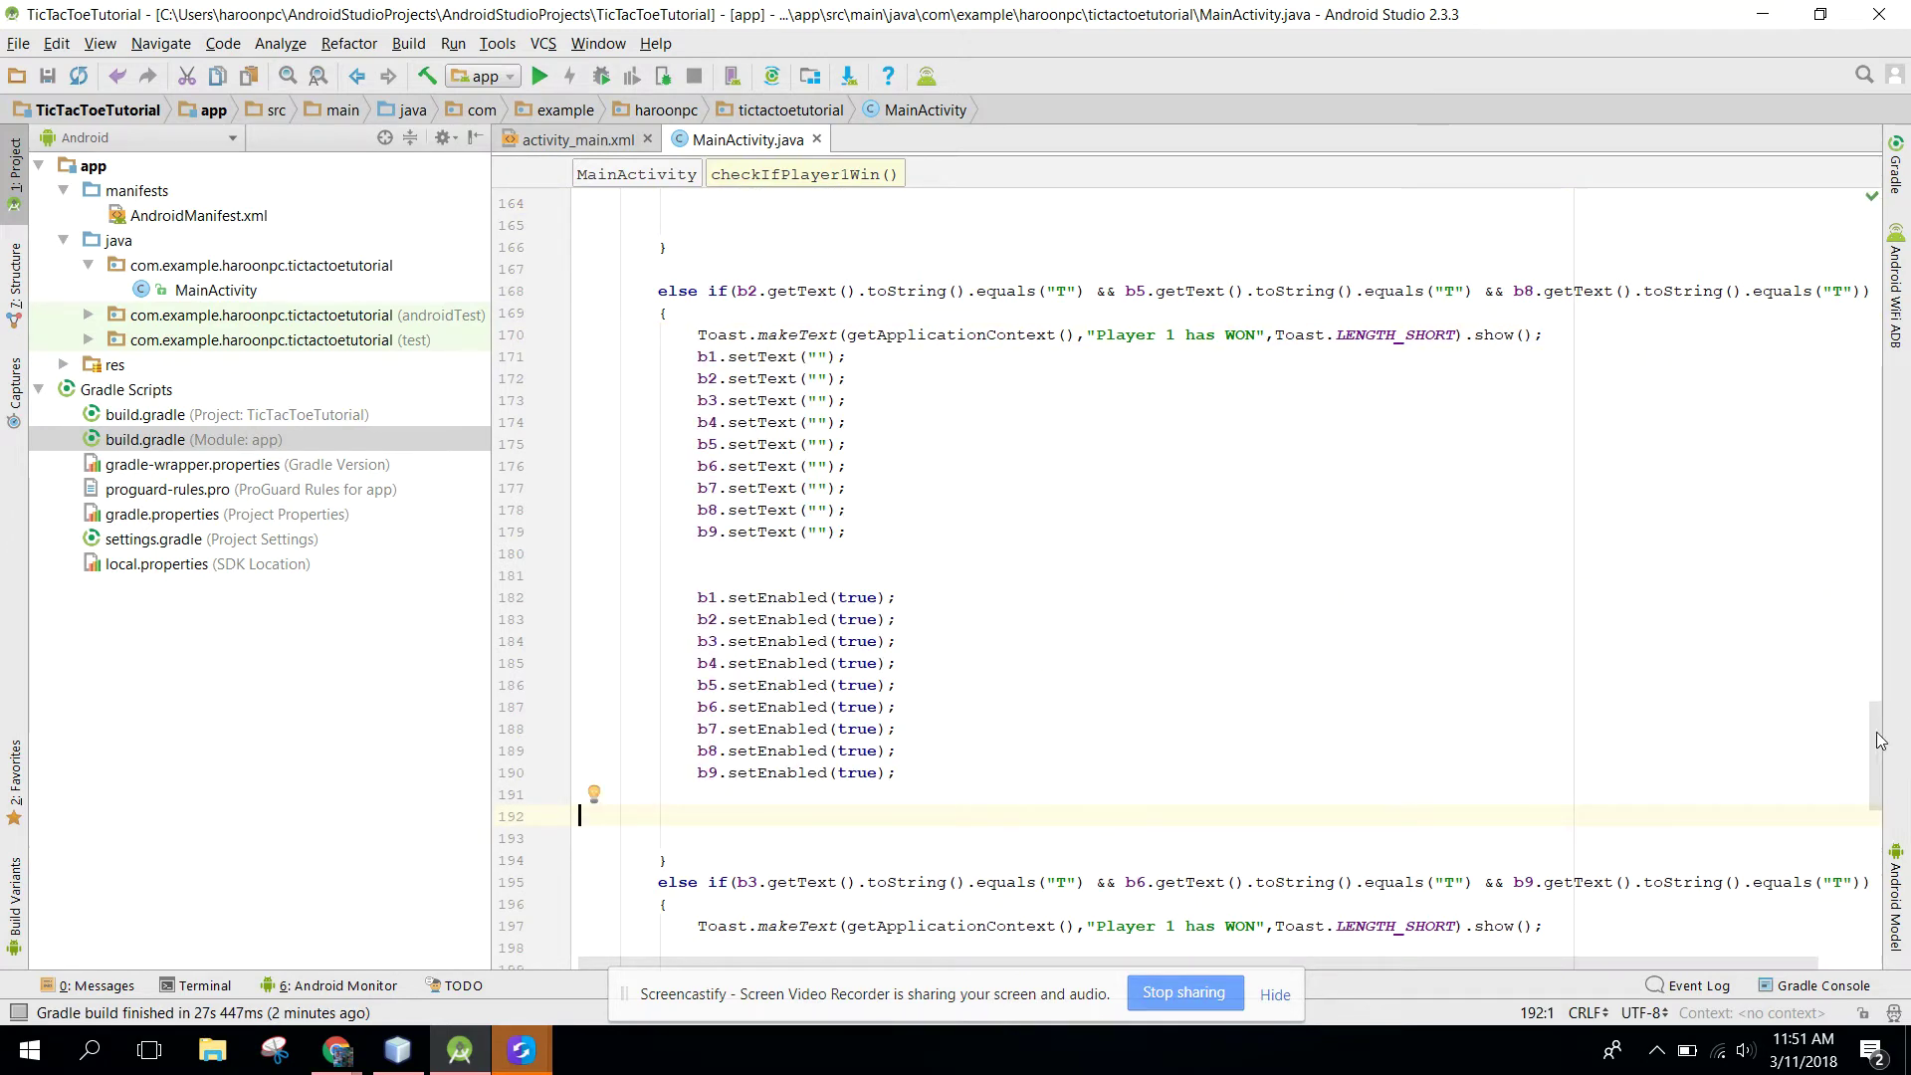
{"action": "scroll", "coordinate": [1195, 597], "scroll_direction": "down", "scroll_amount": 5}
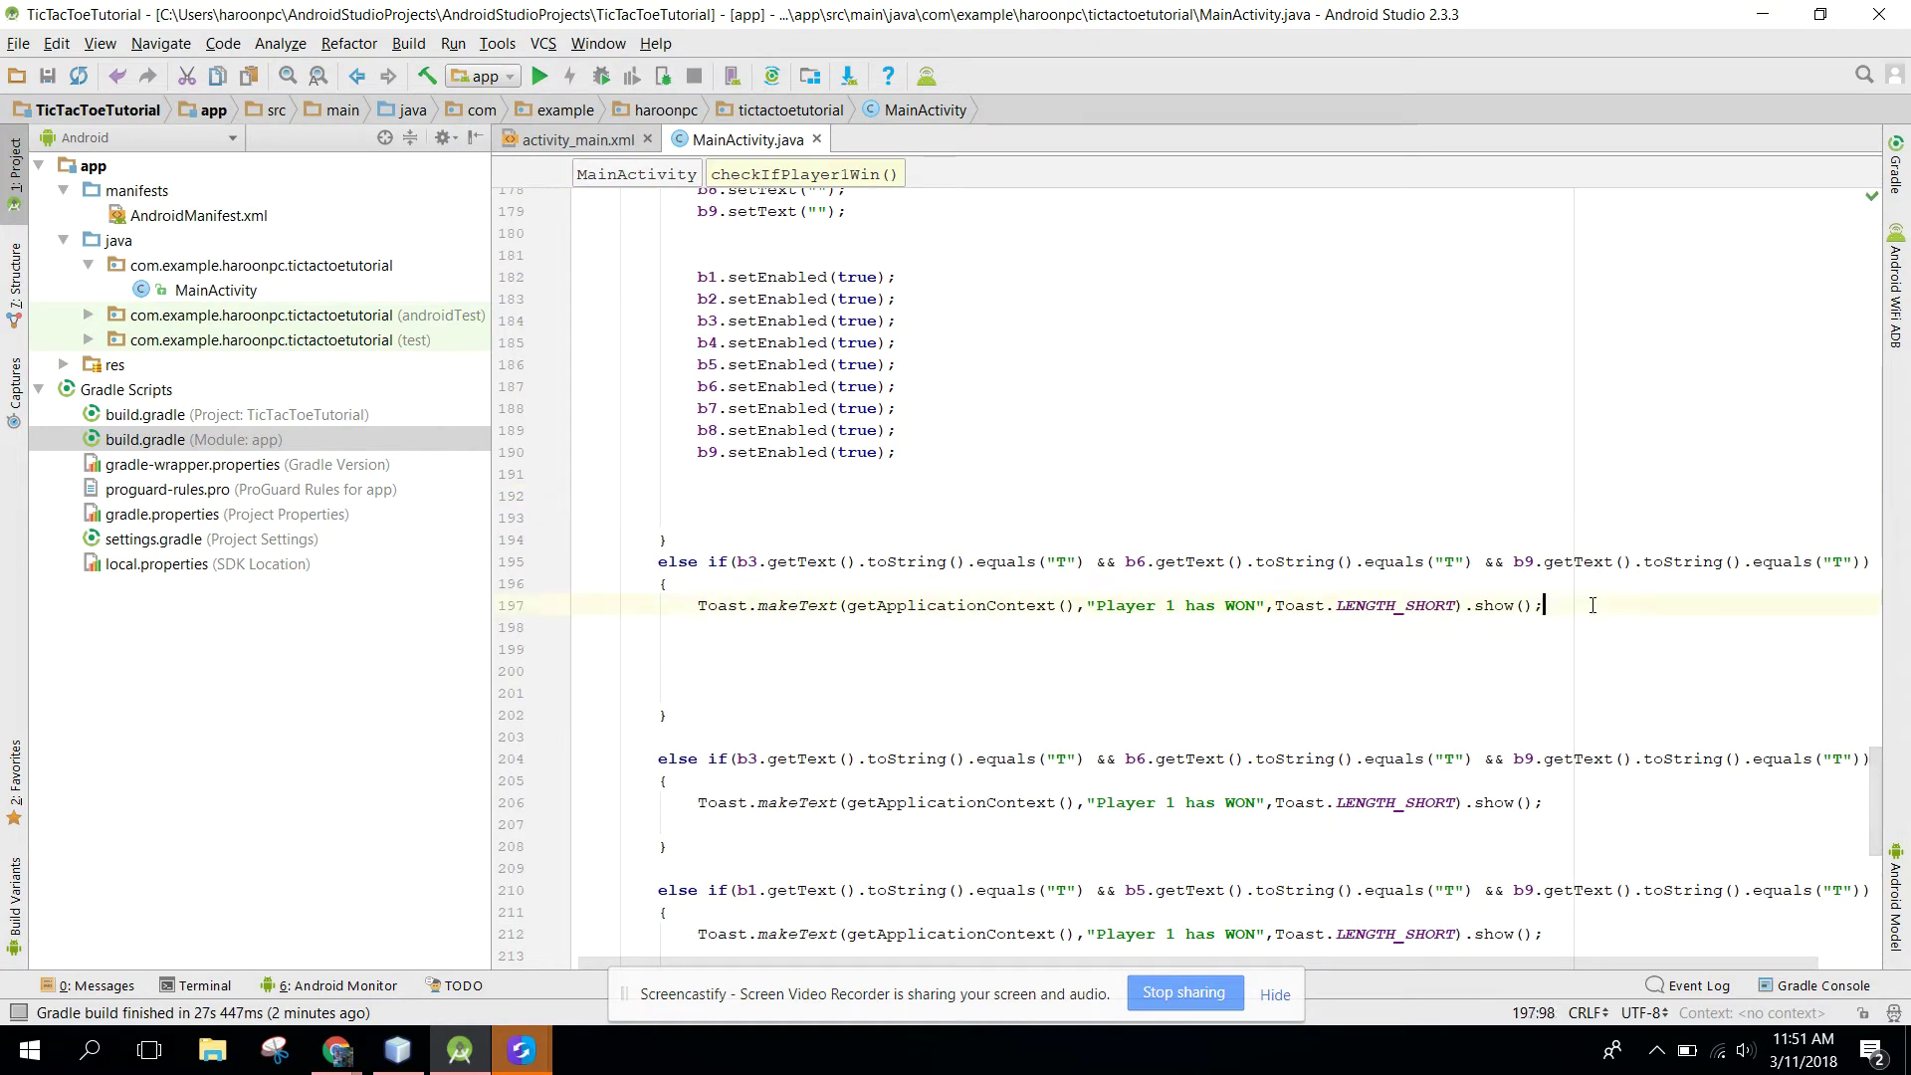
{"action": "type", "text": "b1.setText(\"\");             b2.setText(\"\");             b3.setText(\"\");             b4.setText(\"\");             b5.setText(\"\");             b6.setText(\"\");             b7.setText(\"\");             b8.setText(\"\");             b9.setText(\"\");               b1.setEnabled(true);             b2.setEnabled(true);             b3.setEnabled(true);             b4.setEnabled(true);             b5.setEnabled(true);             b6.setEnabled(true);             b7.setEnabled(true);             b8.setEnabled(true);             b9.setEnabled(true);"}
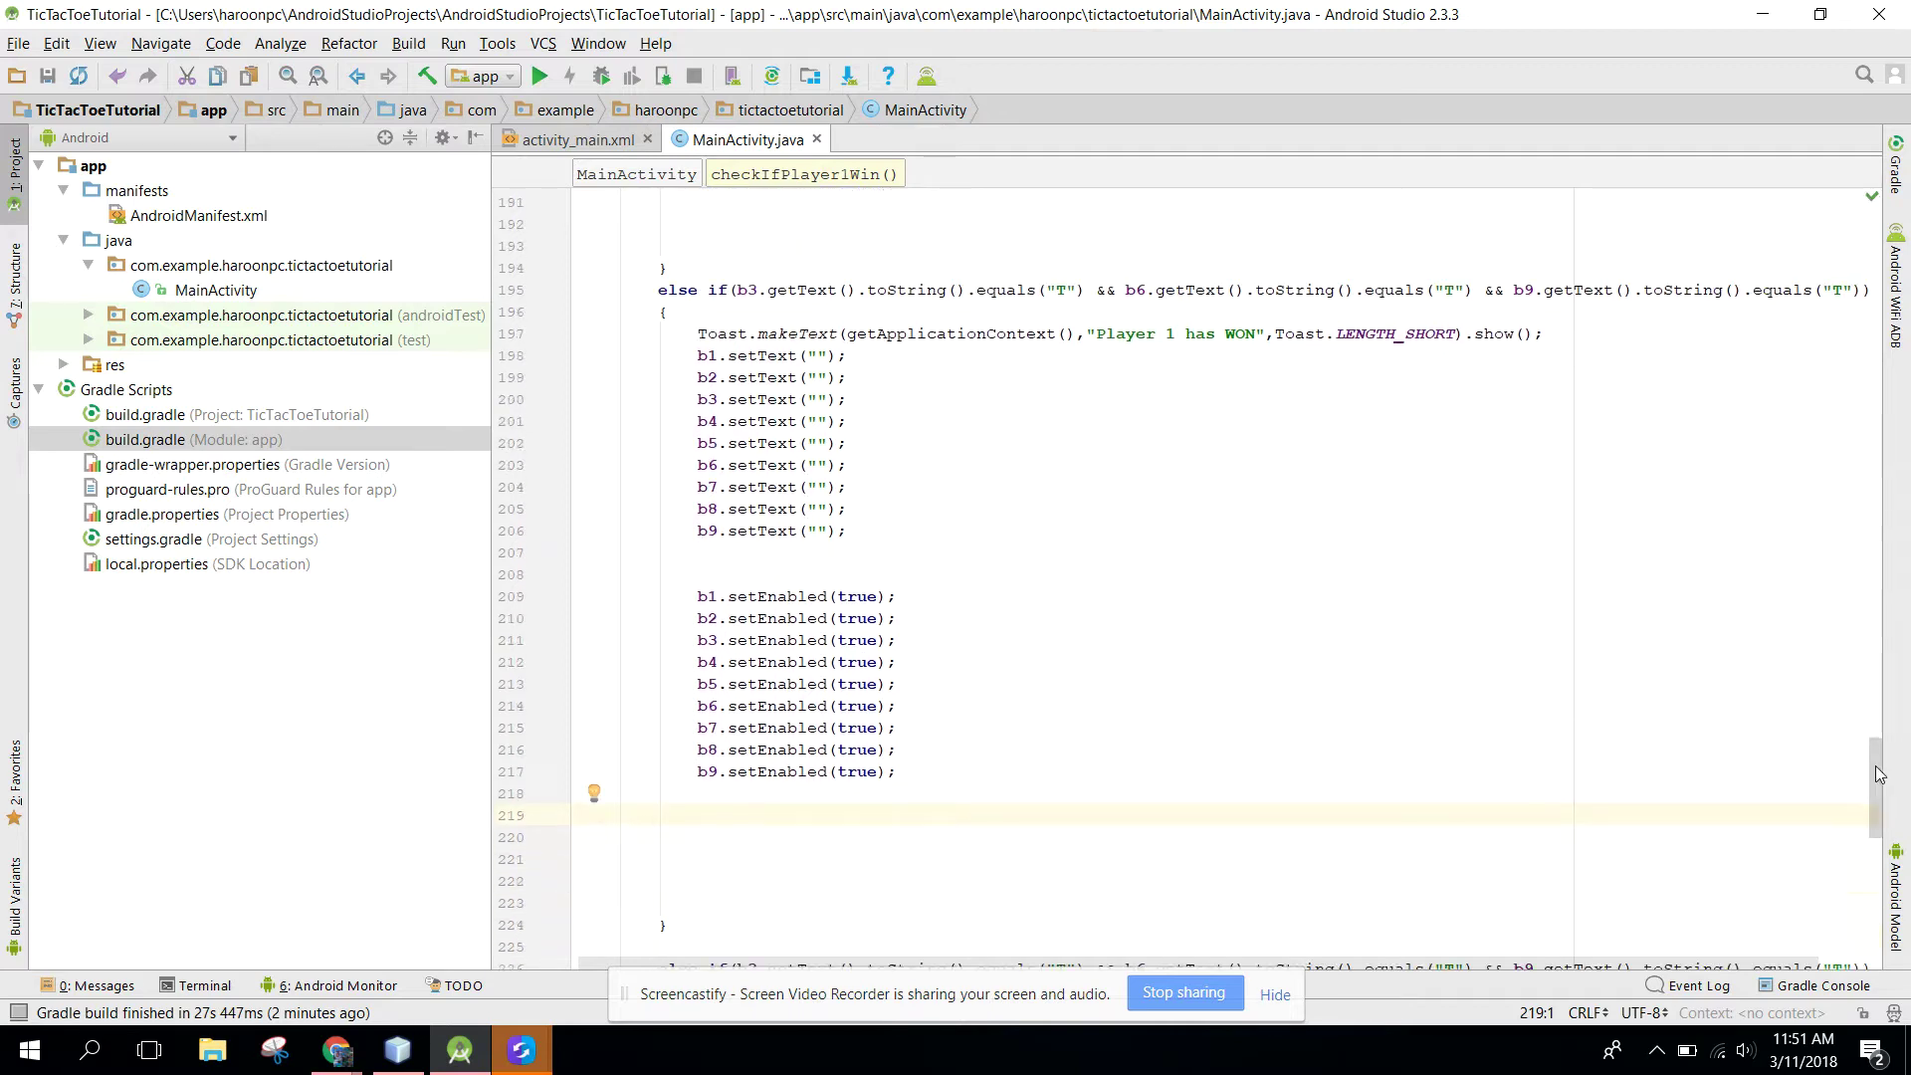
{"action": "left_click_drag", "start_coordinate": [1893, 746], "coordinate": [1876, 829]}
{"action": "key", "text": "ctrl+v"}
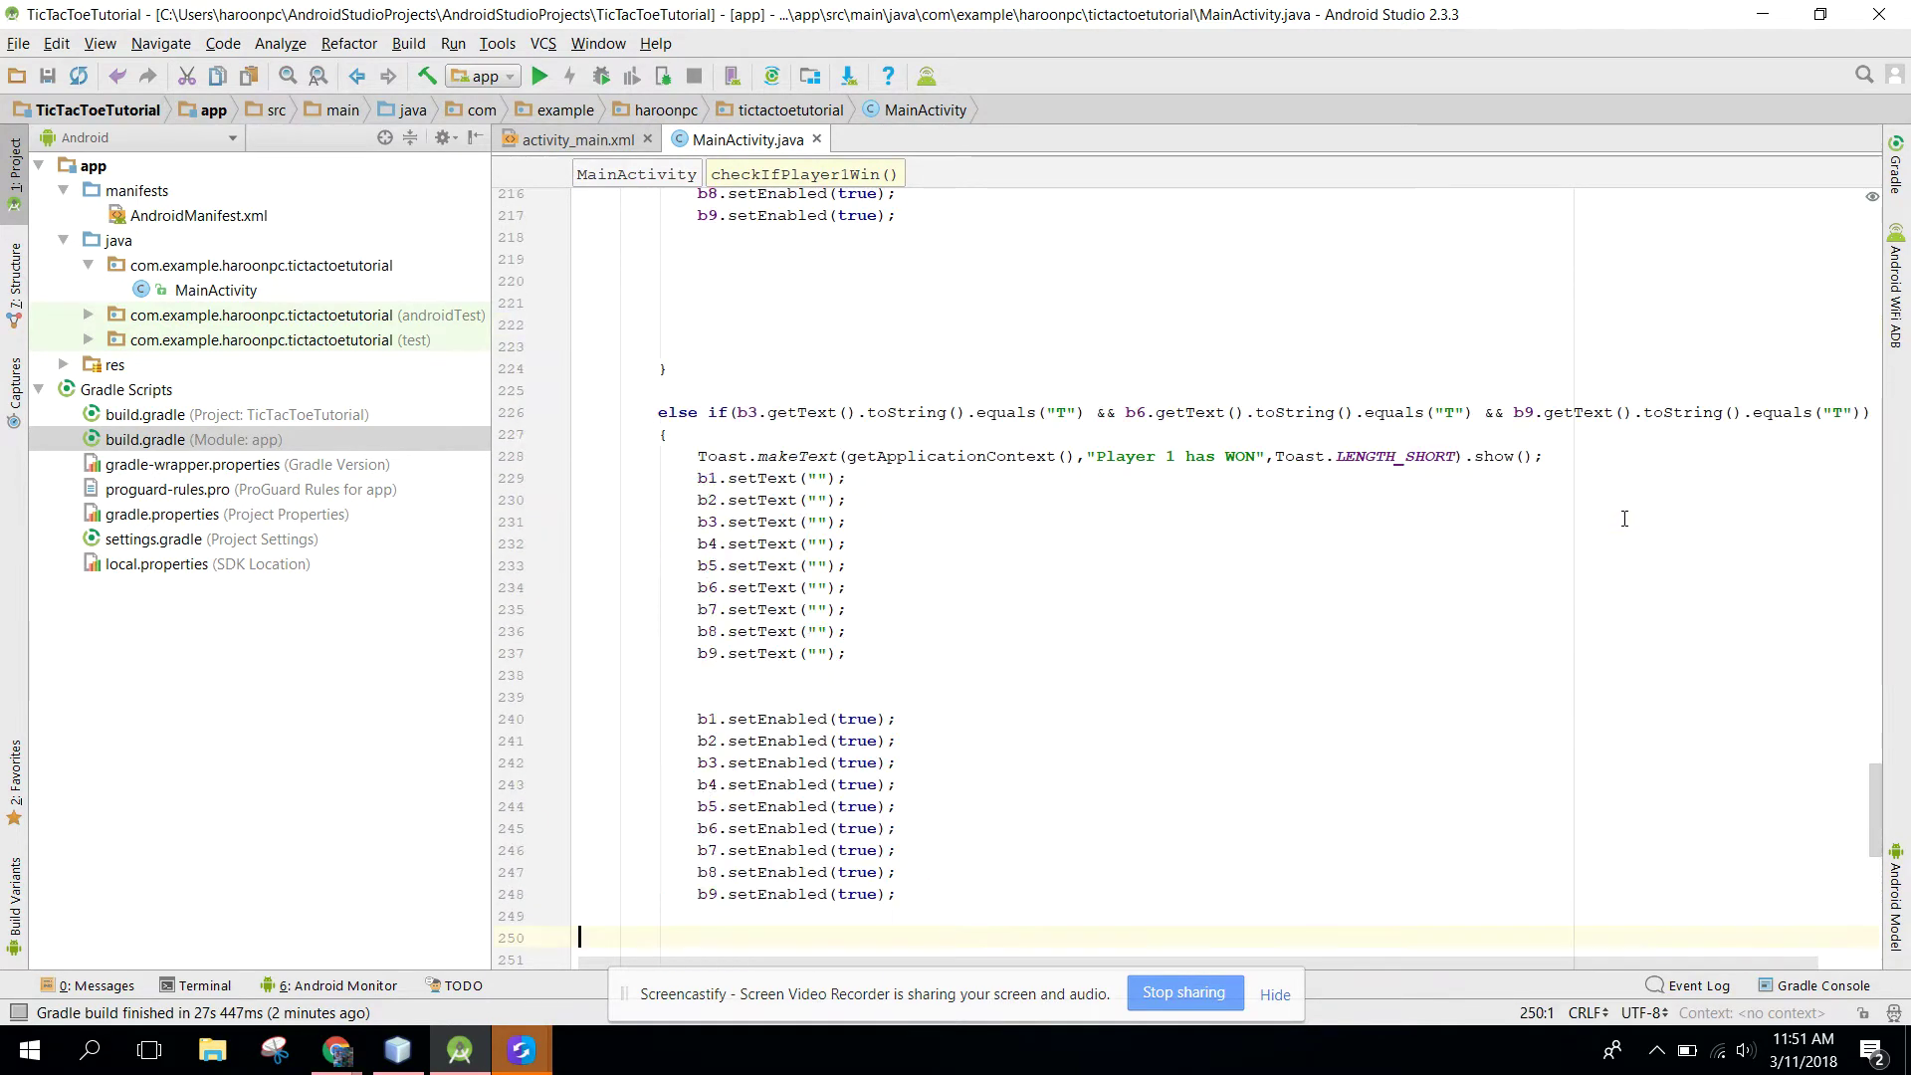
{"action": "left_click_drag", "start_coordinate": [1883, 795], "coordinate": [1879, 859]}
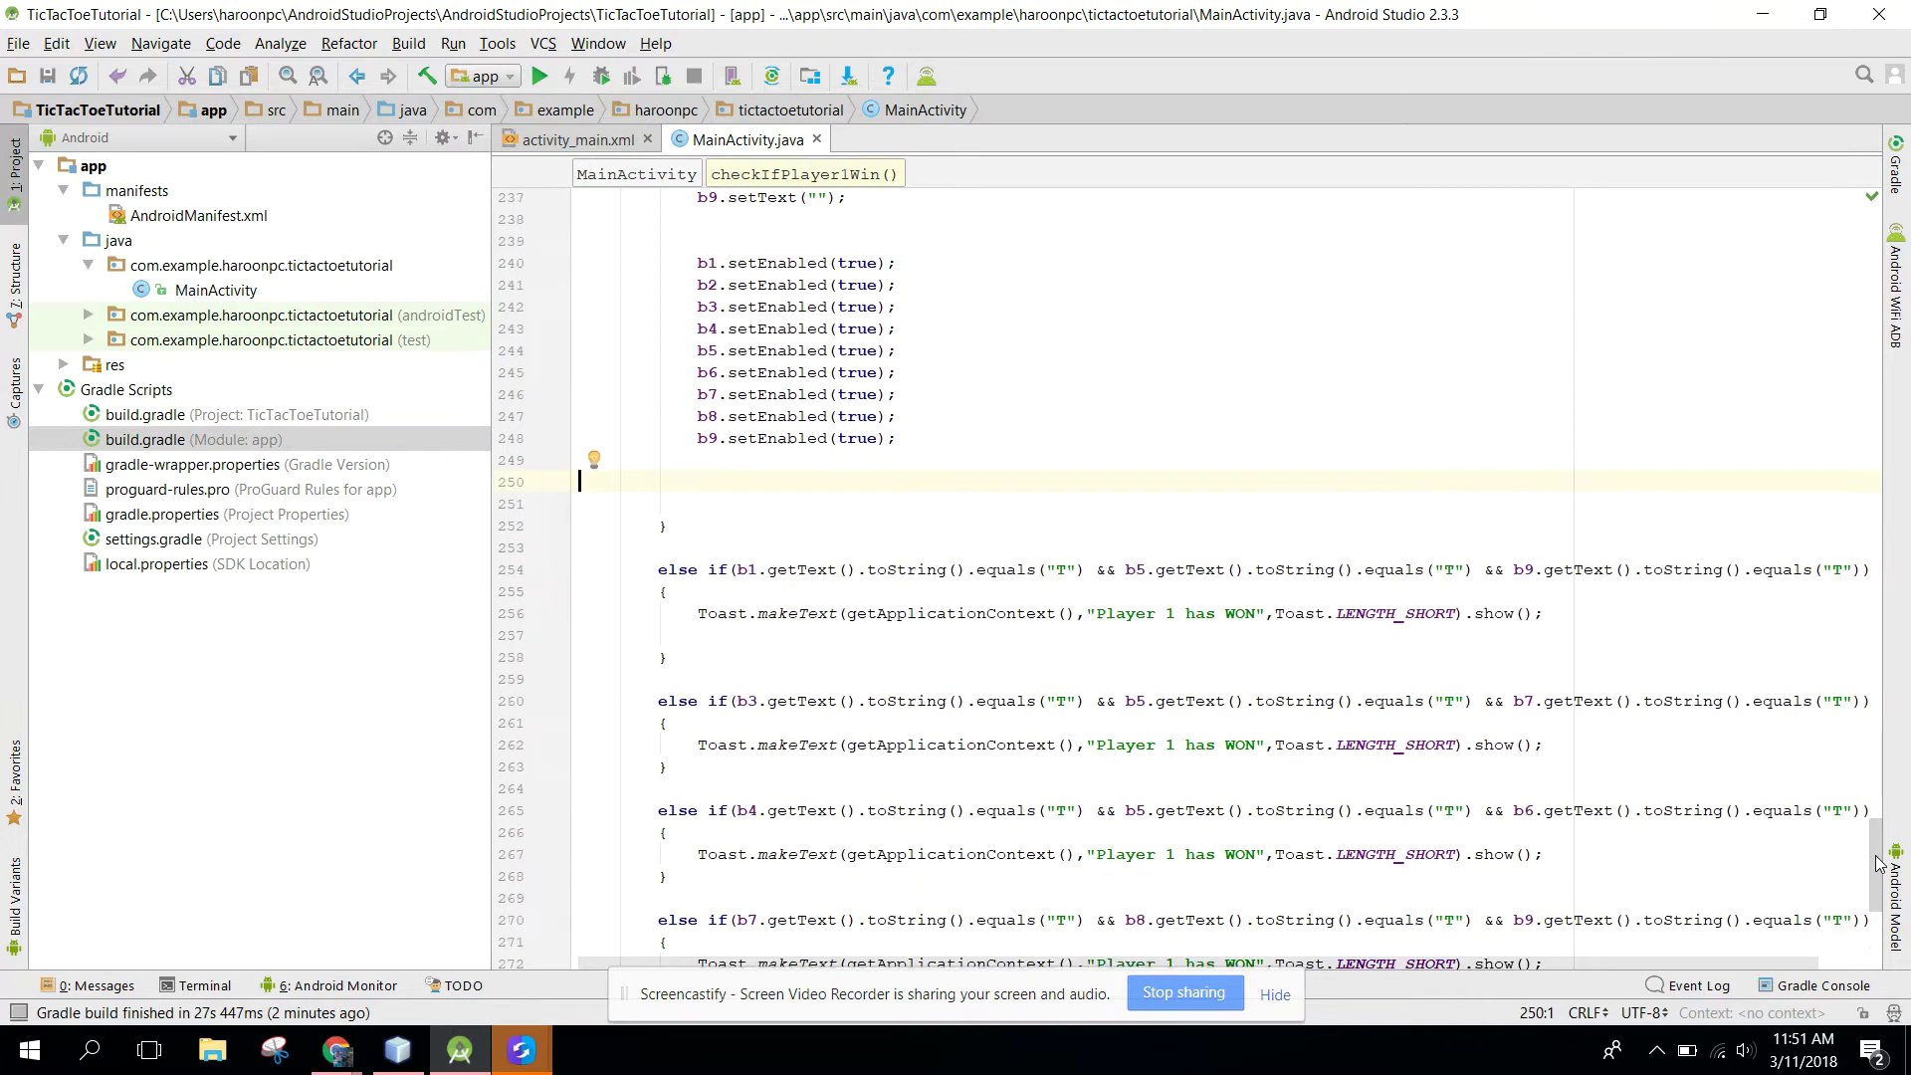
{"action": "left_click", "coordinate": [1556, 586]}
{"action": "key", "text": "Return"}
{"action": "type", "text": "b1.setText(\"\");             b2.setText(\"\");             b3.setText(\"\");             b4.setText(\"\");             b5.setText(\"\");             b6.setText(\"\");             b7.setText(\"\");             b8.setText(\"\");             b9.setText(\"\");               b1.setEnabled(true);             b2.setEnabled(true);             b3.setEnabled(true);             b4.setEnabled(true);             b5.setEnabled(true);             b6.setEnabled(true);             b7.setEnabled(true);             b8.setEnabled(true);             b9.setEnabled(true);"}
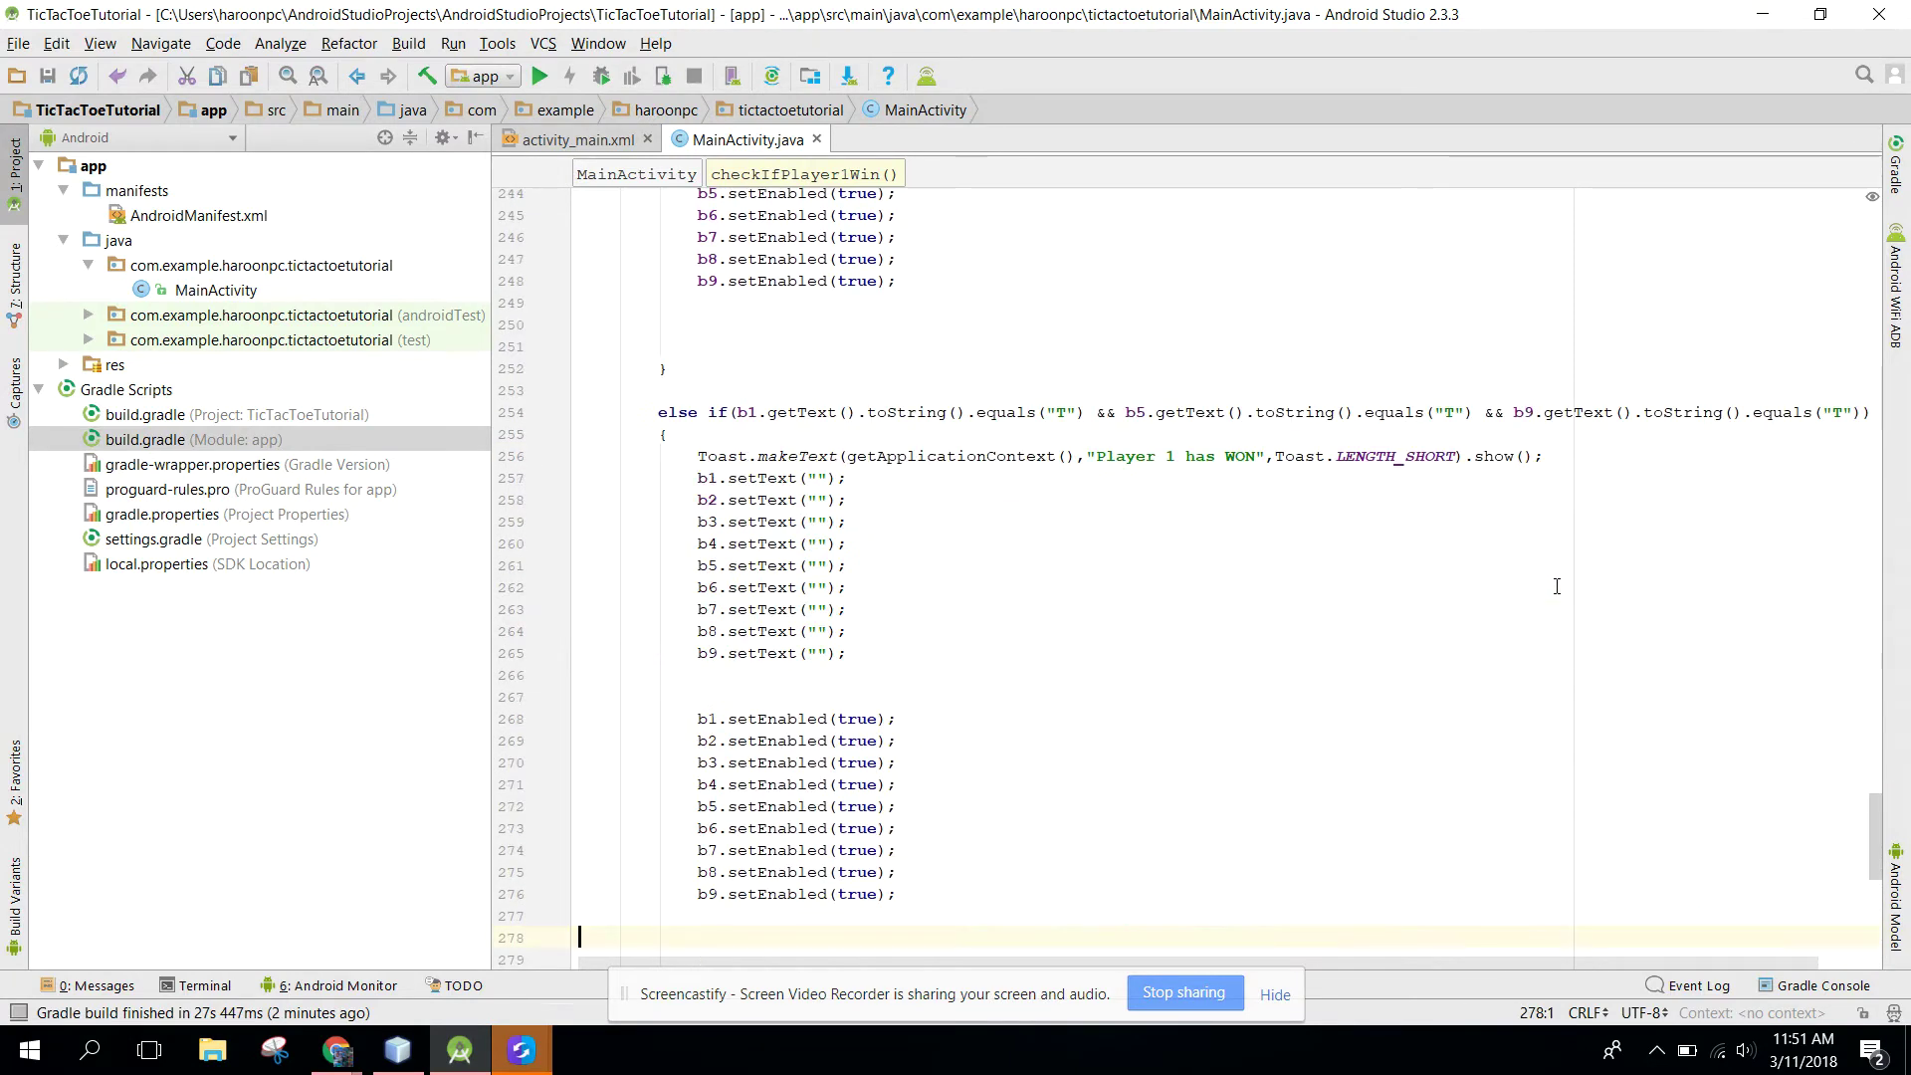
{"action": "scroll", "coordinate": [1877, 814], "scroll_direction": "down", "scroll_amount": 9}
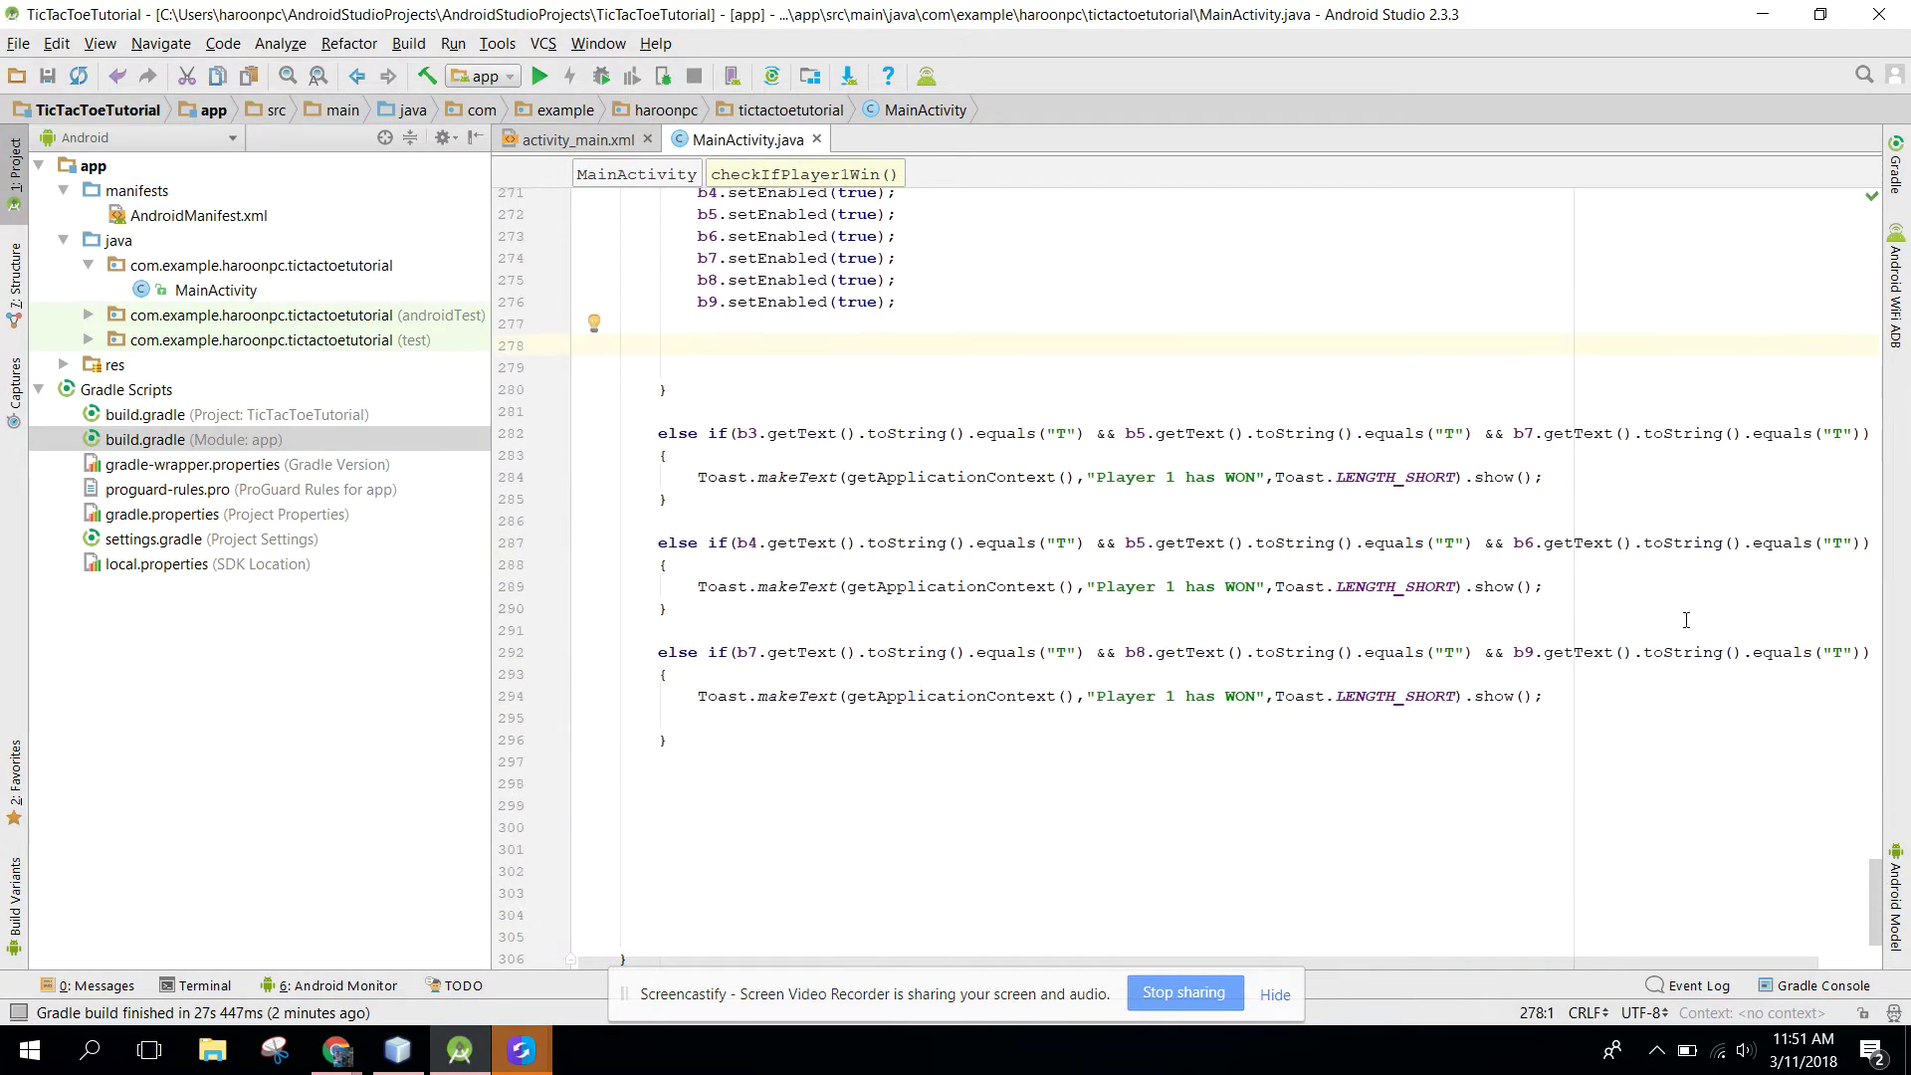
Step: Paste the reset block into the remaining branches, including 4-5-6 and 7-8-9, and run on Samsung SM-C7000
{"action": "key", "text": "Return"}
{"action": "type", "text": "b1.setText(\"\"); b2.setText(\"\"); b3.setText(\"\"); b4.setText(\"\"); b5.setText(\"\"); b6.setText(\"\"); b7.setText(\"\"); b8.setText(\"\"); b9.setText(\"\");   b1.setEnabled(true); b2.setEnabled(true); b3.setEnabled(true); b4.setEnabled(true); b5.setEnabled(true); b6.setEnabled(true); b7.setEnabled(true); b8.setEnabled(true); b9.setEnabled(true);"}
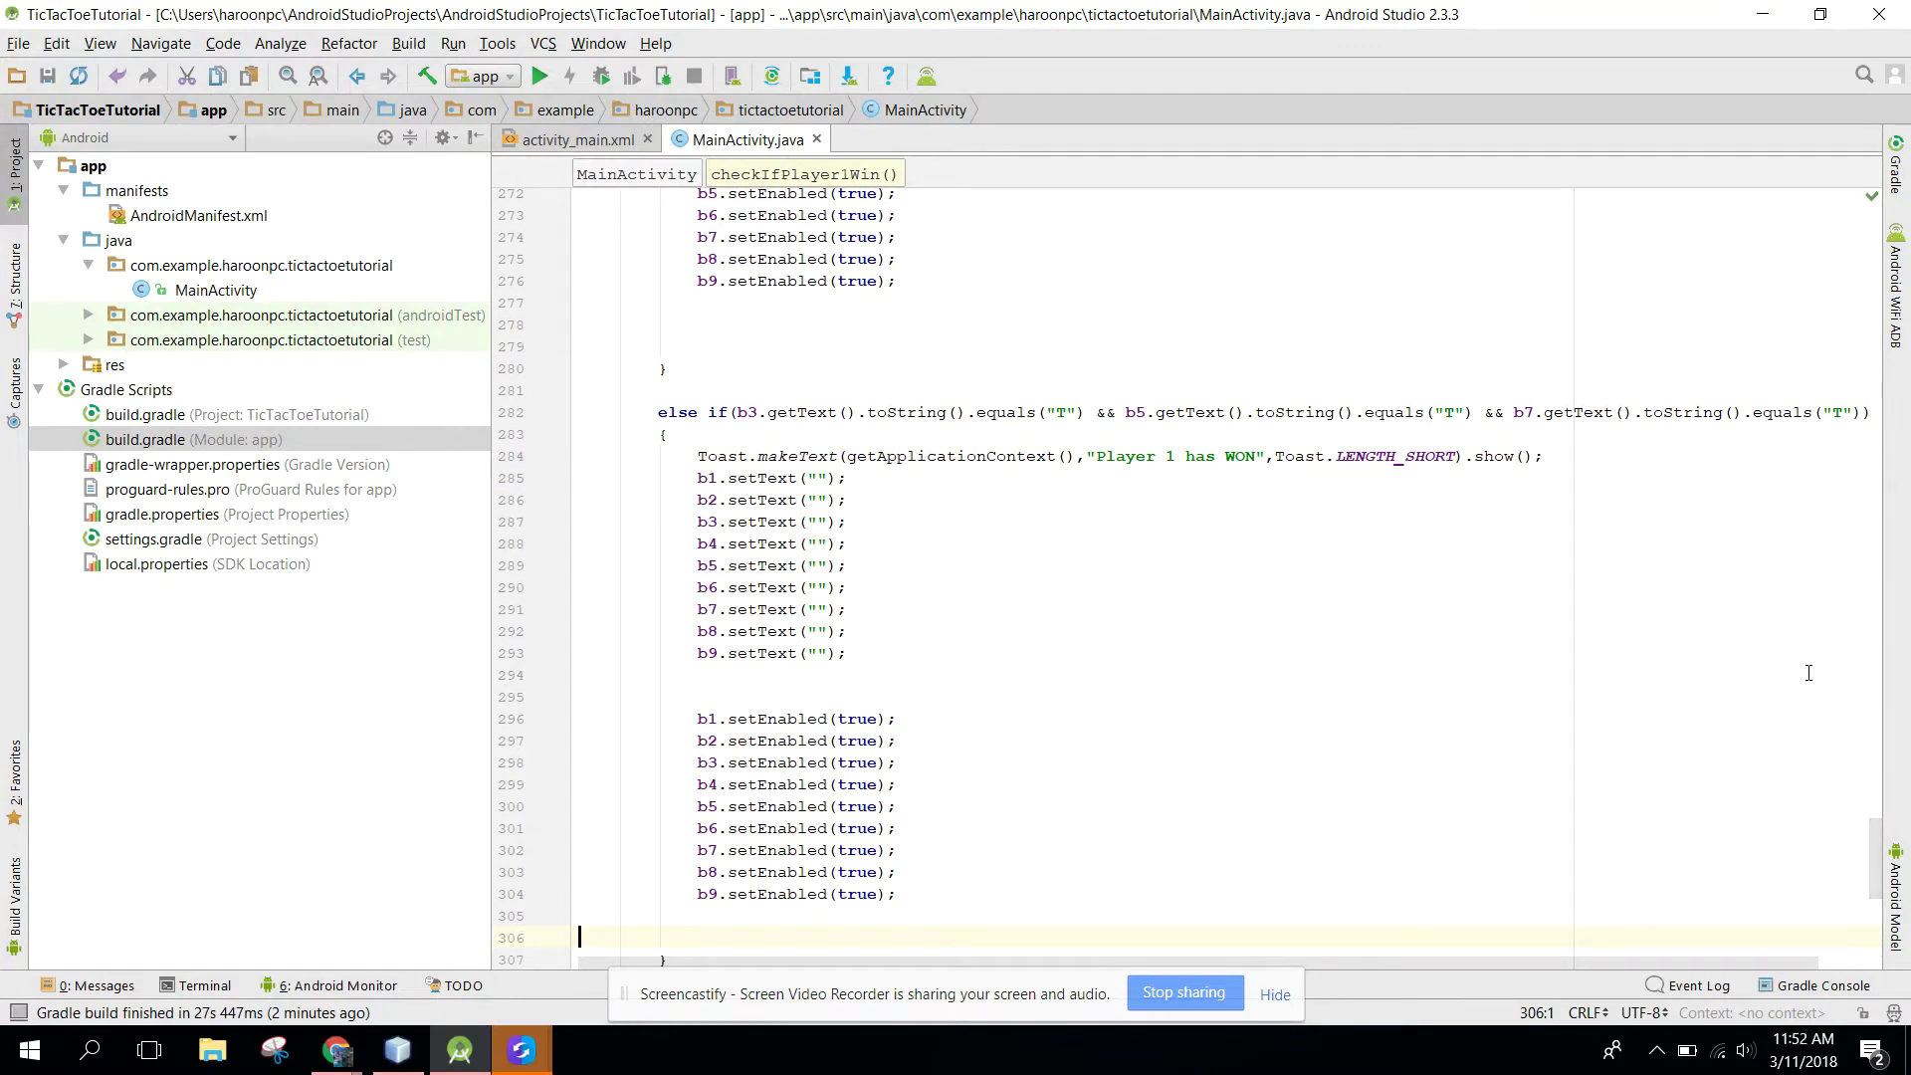
{"action": "scroll", "coordinate": [1864, 829], "scroll_direction": "down", "scroll_amount": 7}
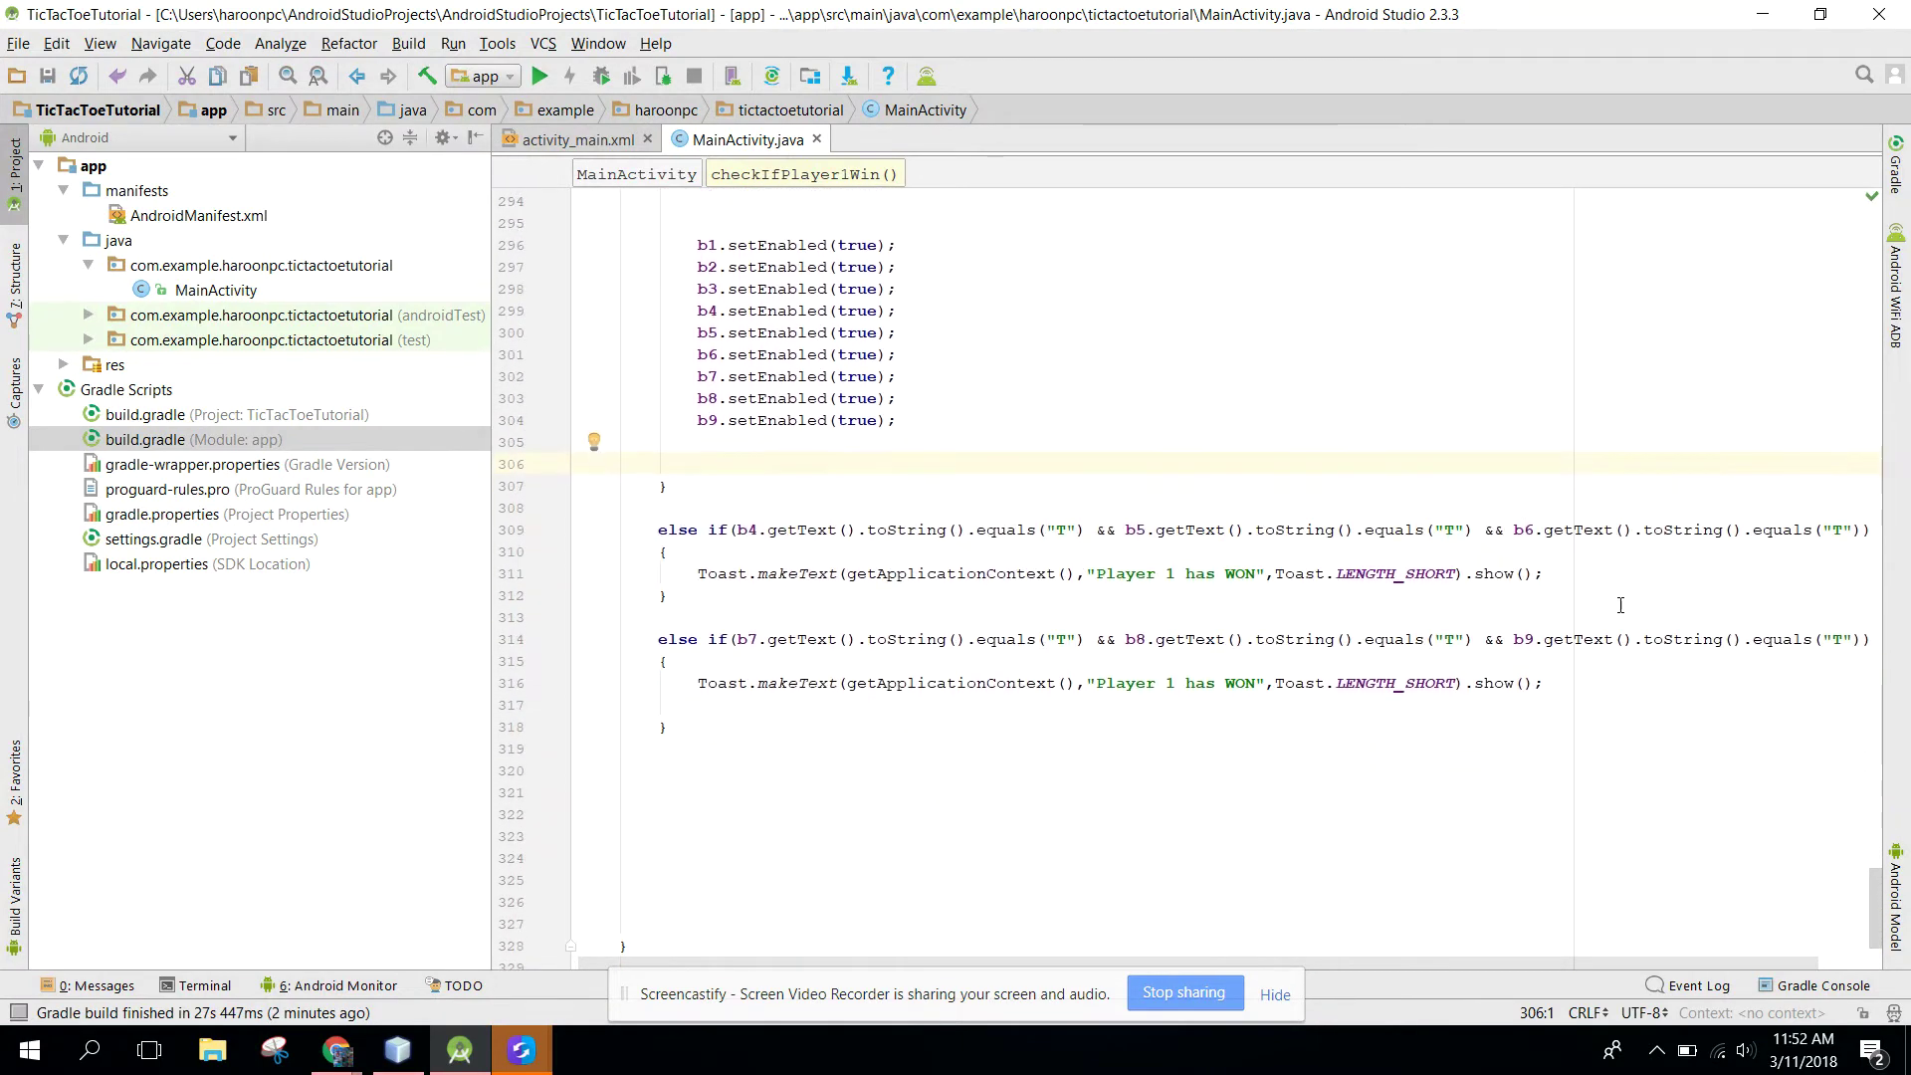
{"action": "left_click", "coordinate": [1615, 577]}
{"action": "key", "text": "Return"}
{"action": "type", "text": "b1.setText(\"\"); b2.setText(\"\"); b3.setText(\"\"); b4.setText(\"\"); b5.setText(\"\"); b6.setText(\"\"); b7.setText(\"\"); b8.setText(\"\"); b9.setText(\"\");   b1.setEnabled(true); b2.setEnabled(true); b3.setEnabled(true); b4.setEnabled(true); b5.setEnabled(true); b6.setEnabled(true); b7.setEnabled(true); b8.setEnabled(true); b9.setEnabled(true);"}
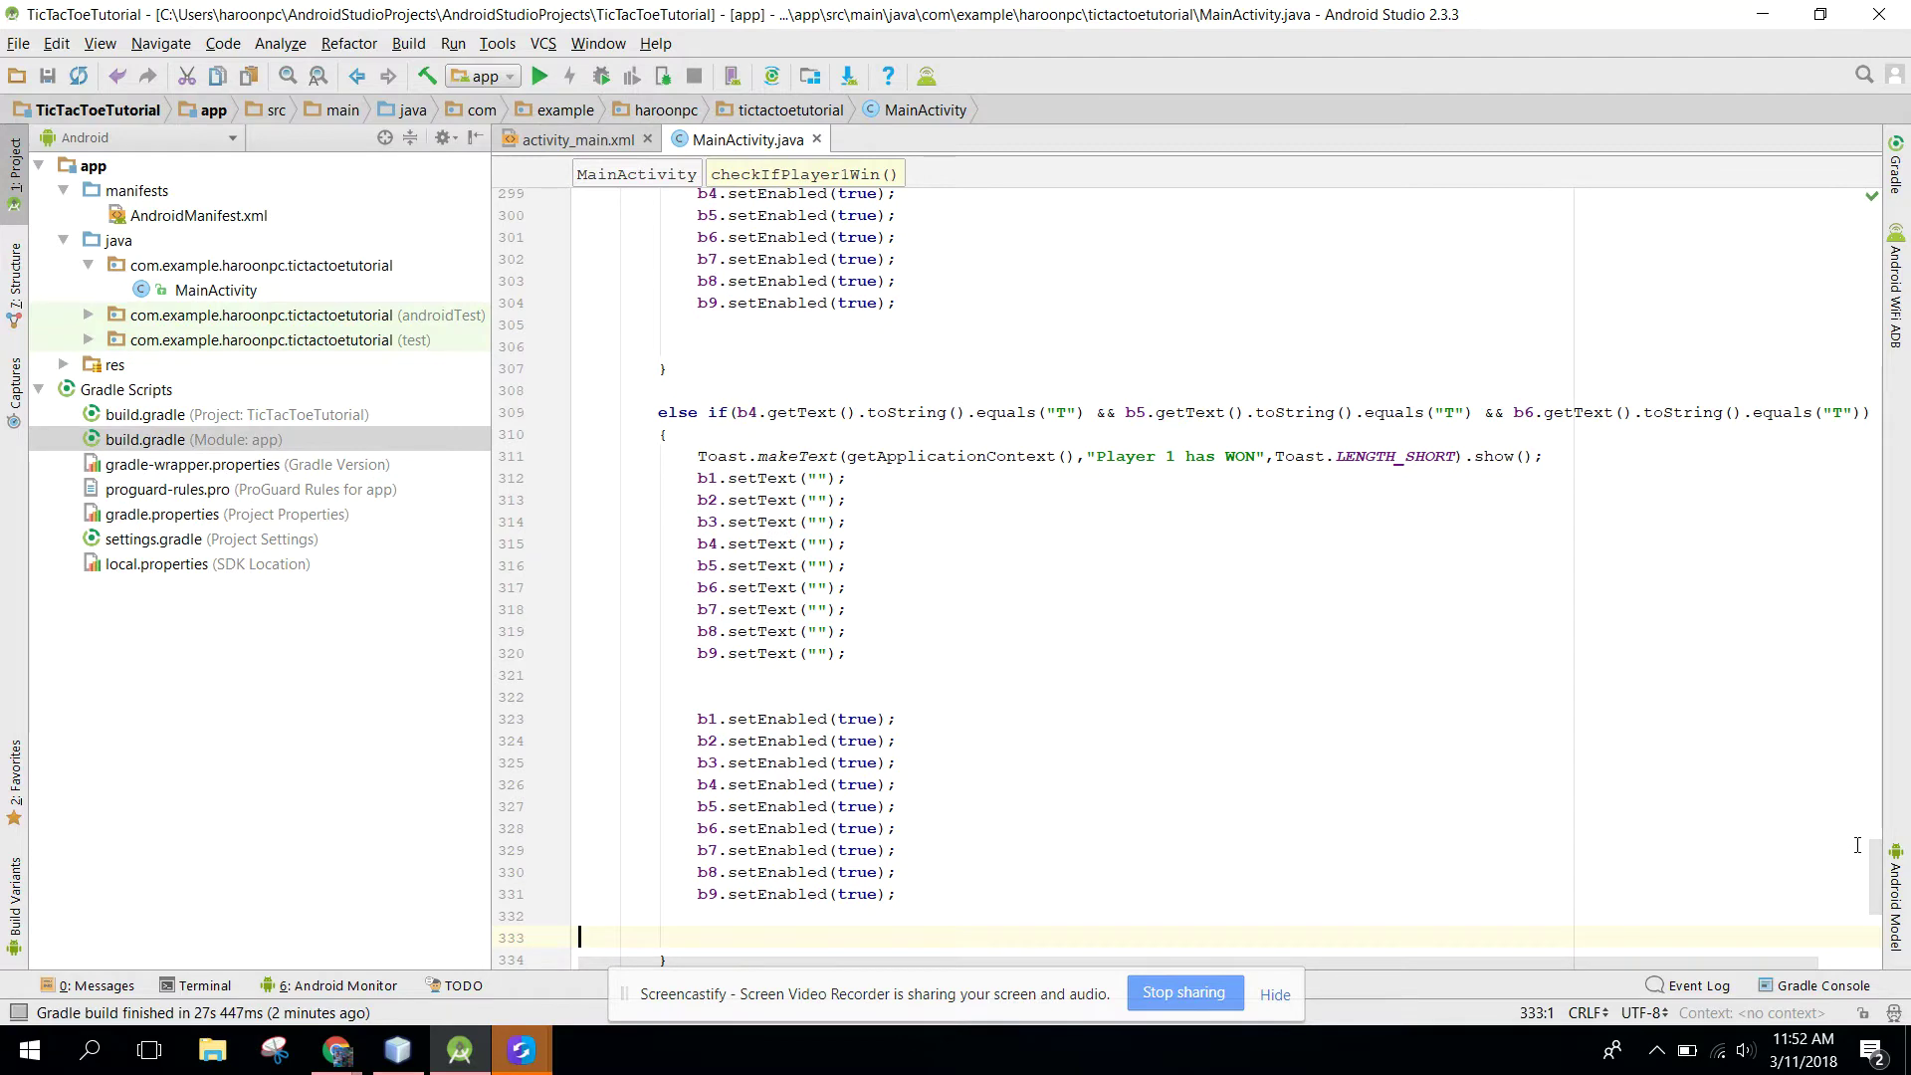
{"action": "scroll", "coordinate": [1856, 848], "scroll_direction": "down", "scroll_amount": 7}
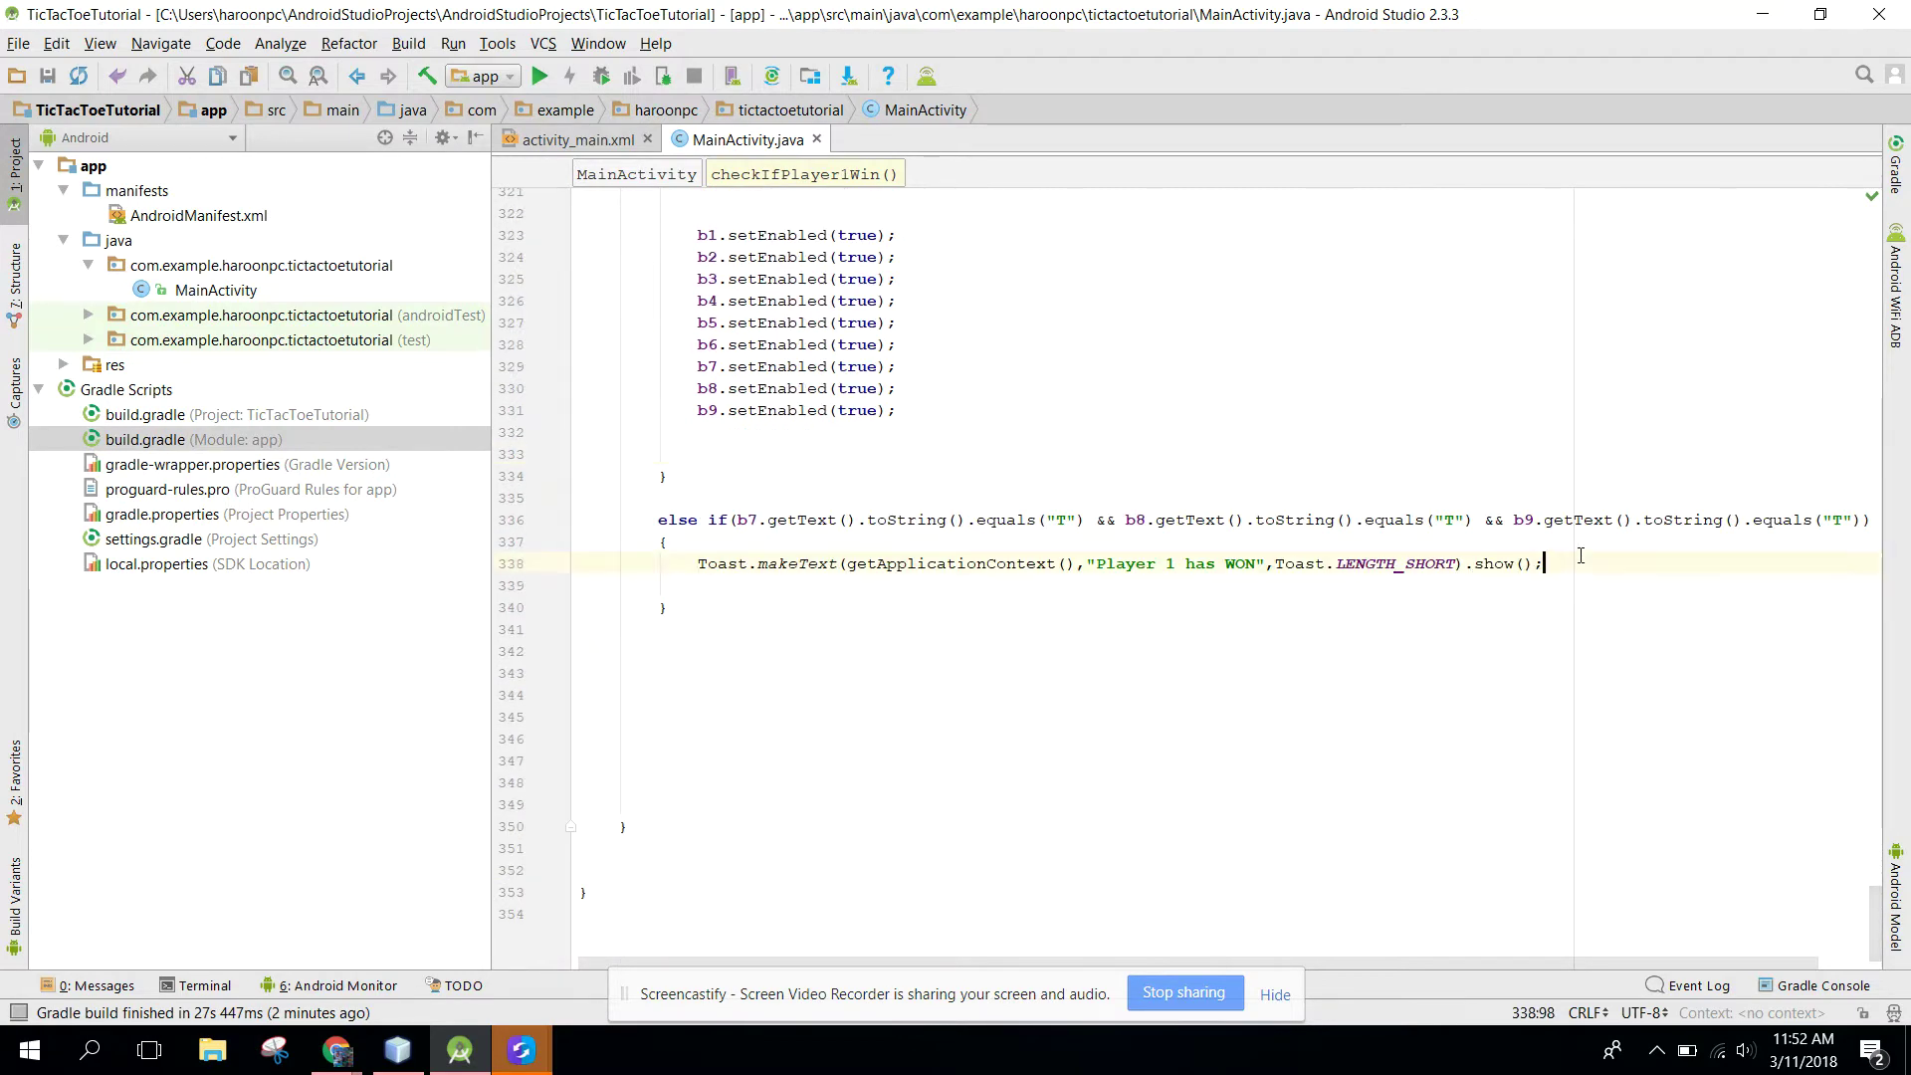
{"action": "key", "text": "Return"}
{"action": "type", "text": "b1.setText(\"\"); b2.setText(\"\"); b3.setText(\"\"); b4.setText(\"\"); b5.setText(\"\"); b6.setText(\"\"); b7.setText(\"\"); b8.setText(\"\"); b9.setText(\"\");   b1.setEnabled(true); b2.setEnabled(true); b3.setEnabled(true); b4.setEnabled(true); b5.setEnabled(true); b6.setEnabled(true); b7.setEnabled(true); b8.setEnabled(true); b9.setEnabled(true);"}
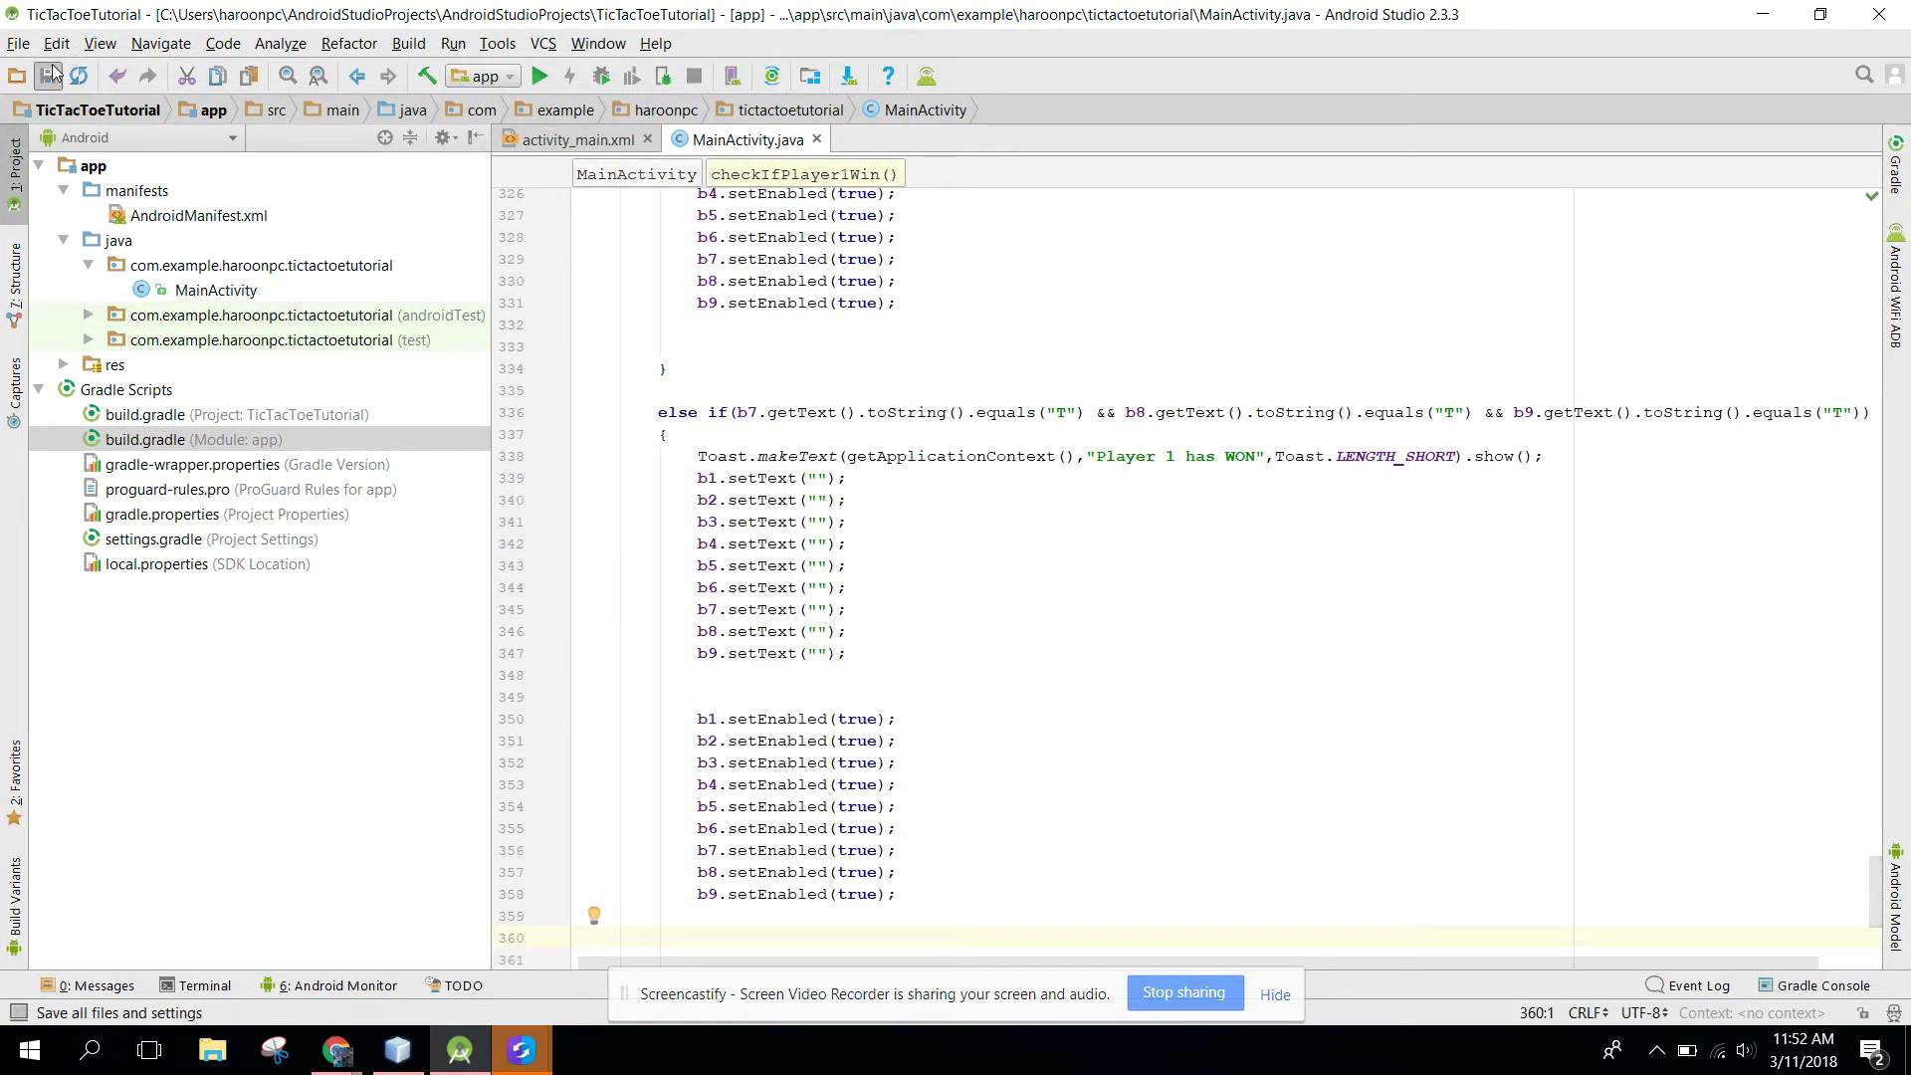
{"action": "left_click", "coordinate": [537, 76]}
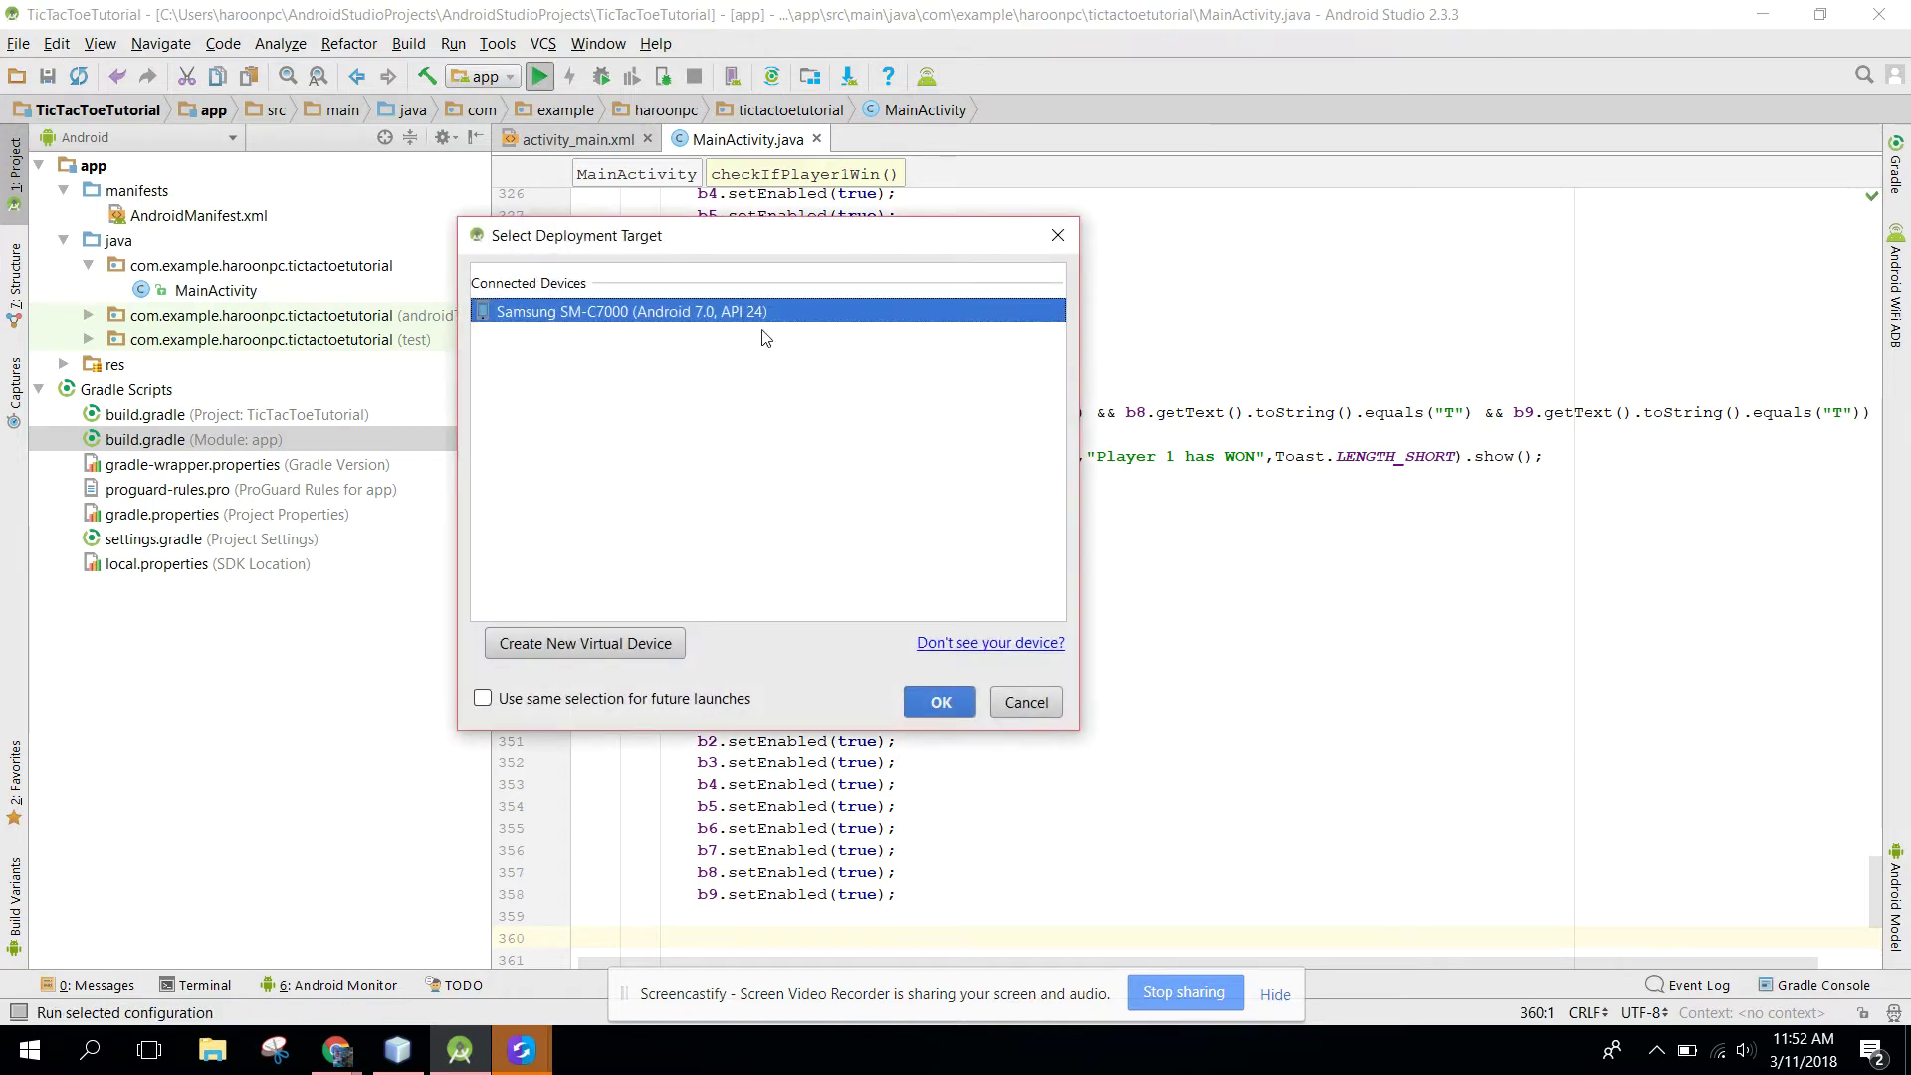
{"action": "left_click", "coordinate": [941, 701]}
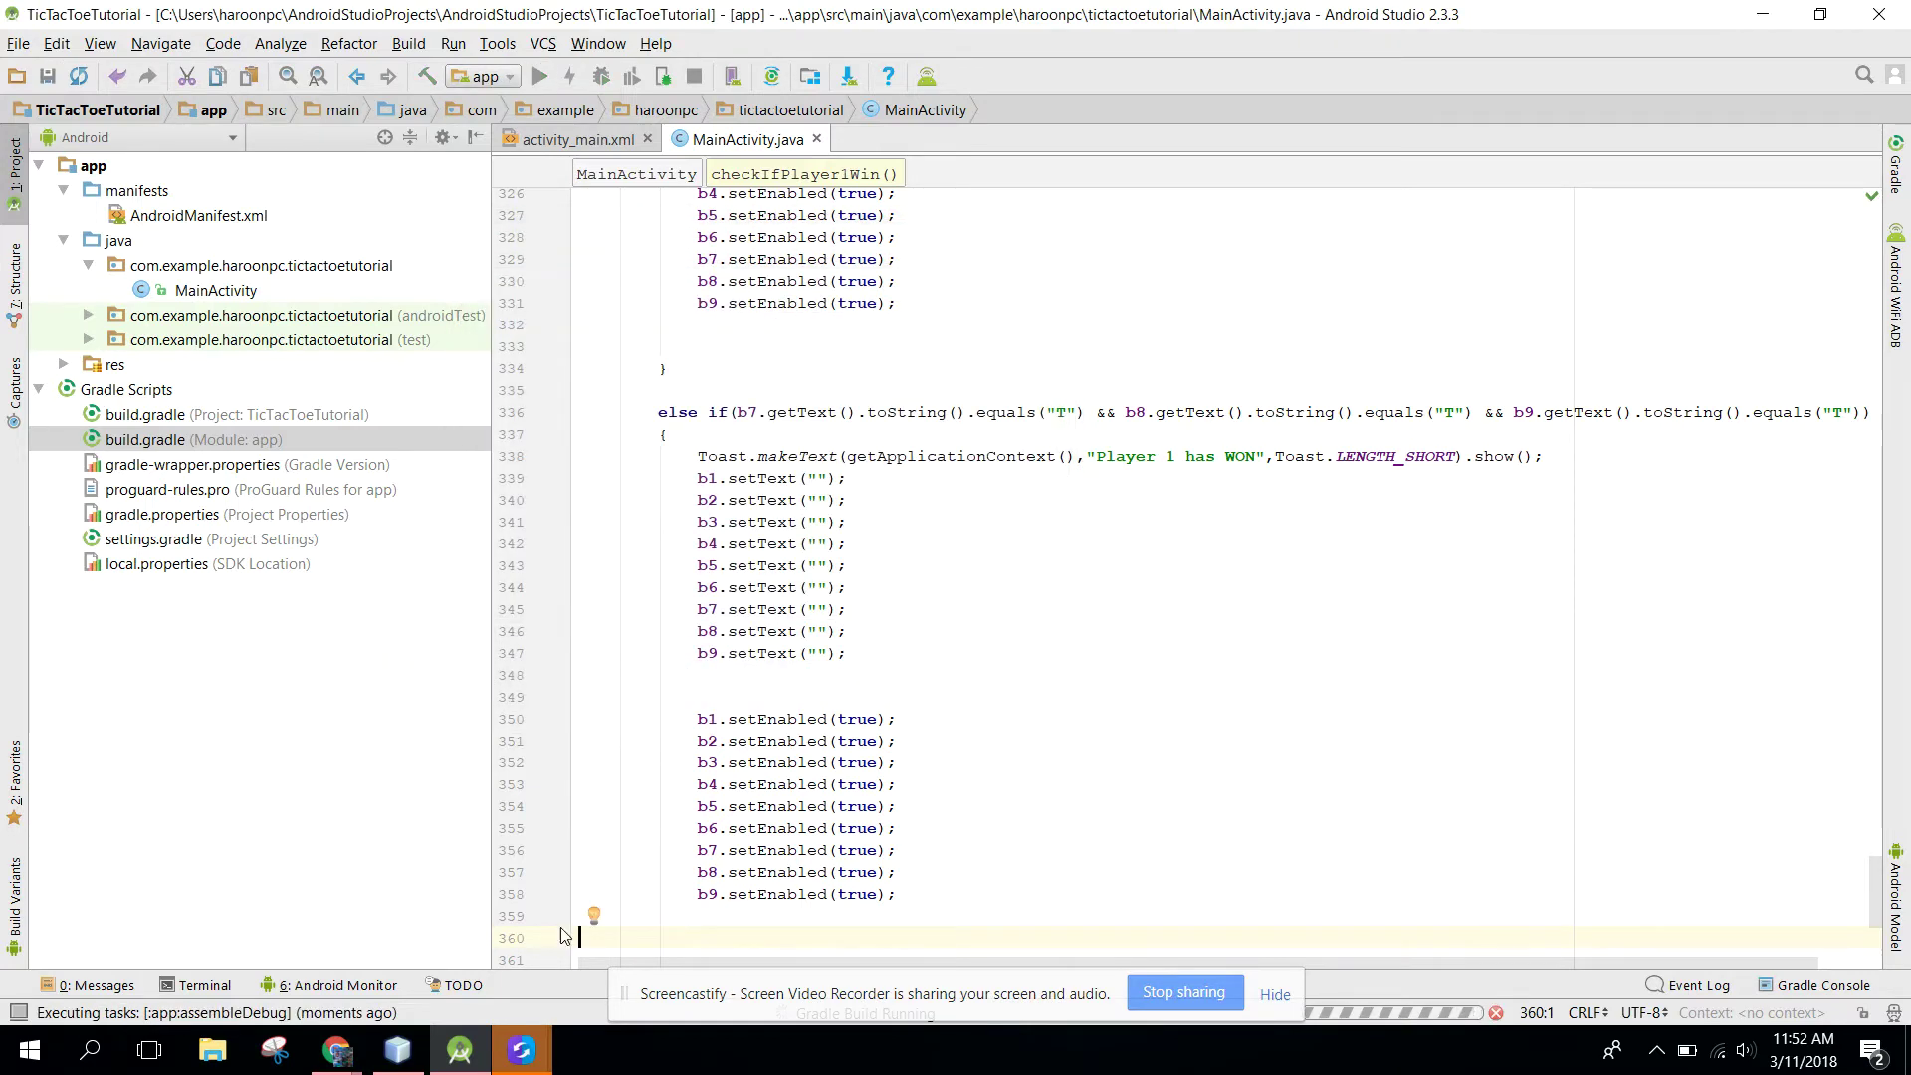
Step: Open SideSync, move the phone mirror up-left, swipe through AdSense tabs, then go Home
{"action": "left_click", "coordinate": [524, 1050]}
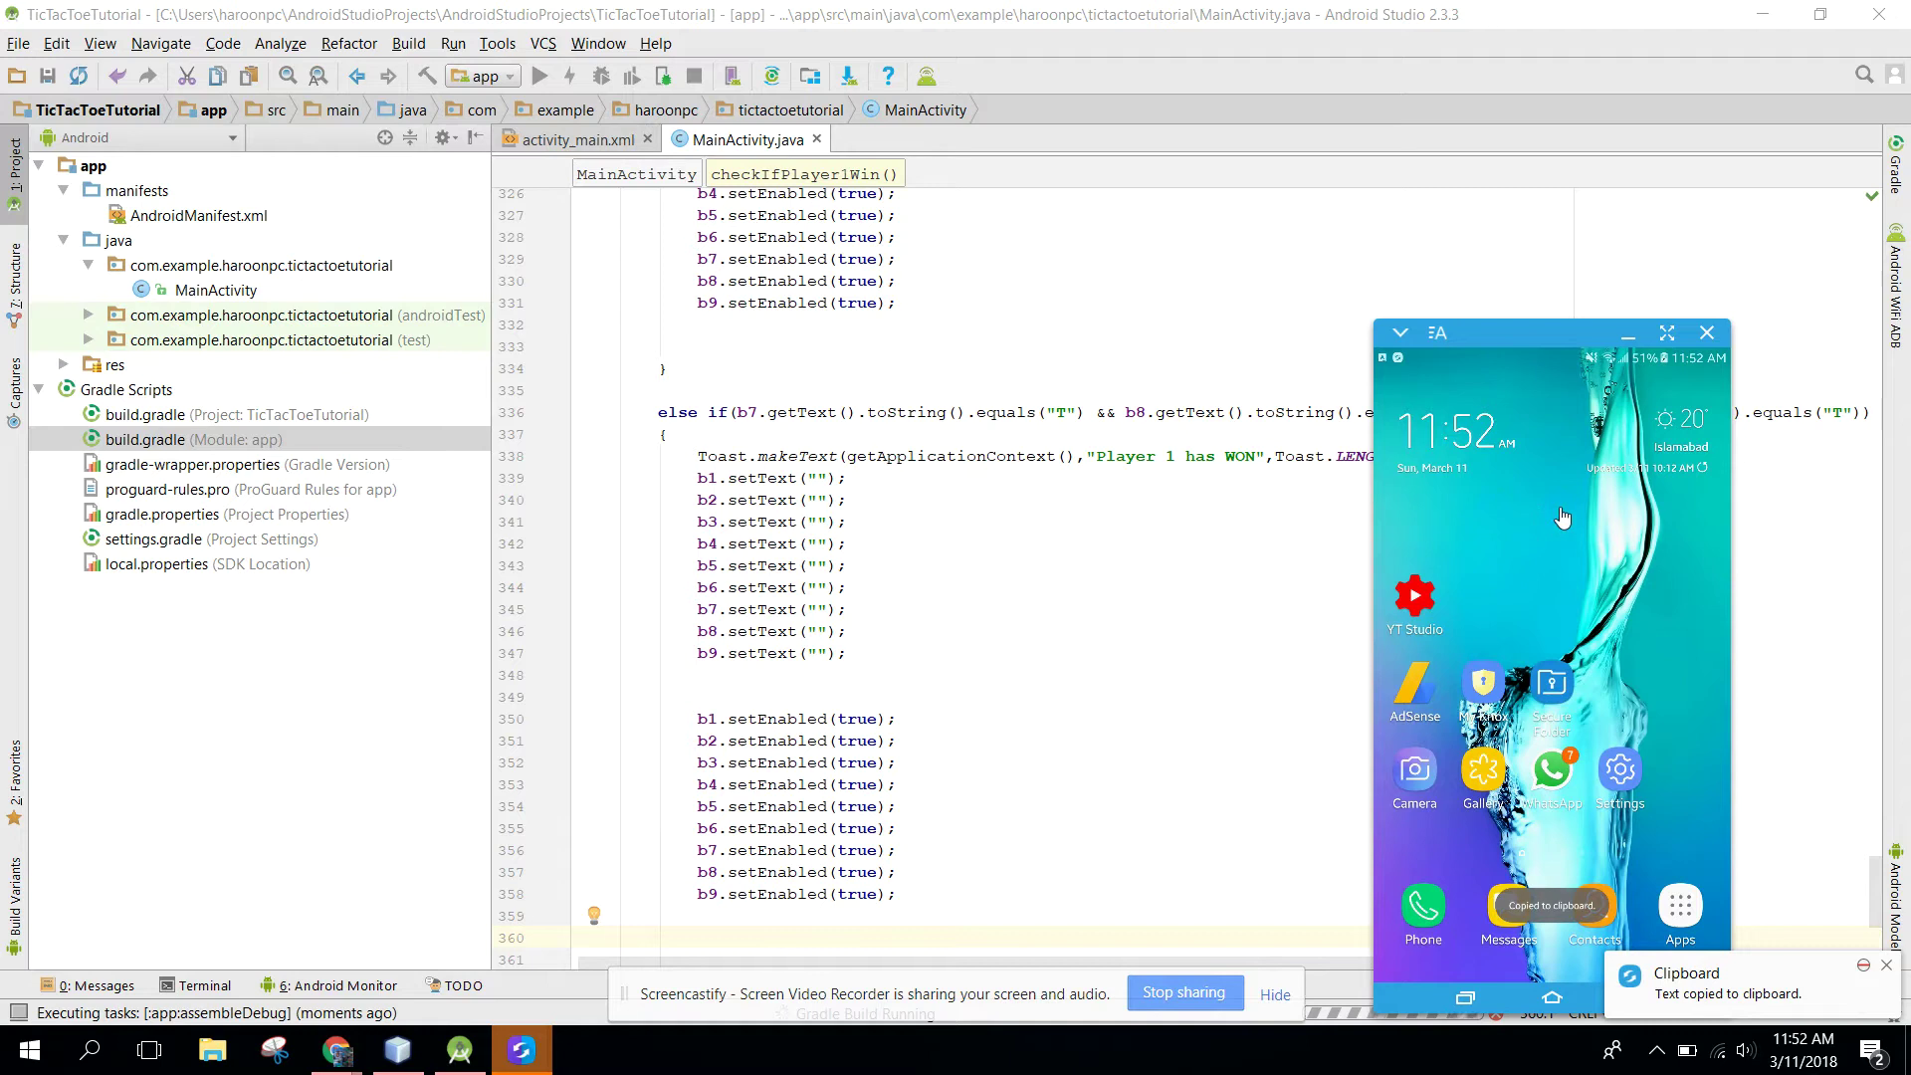
{"action": "left_click_drag", "start_coordinate": [1531, 335], "coordinate": [1412, 161]}
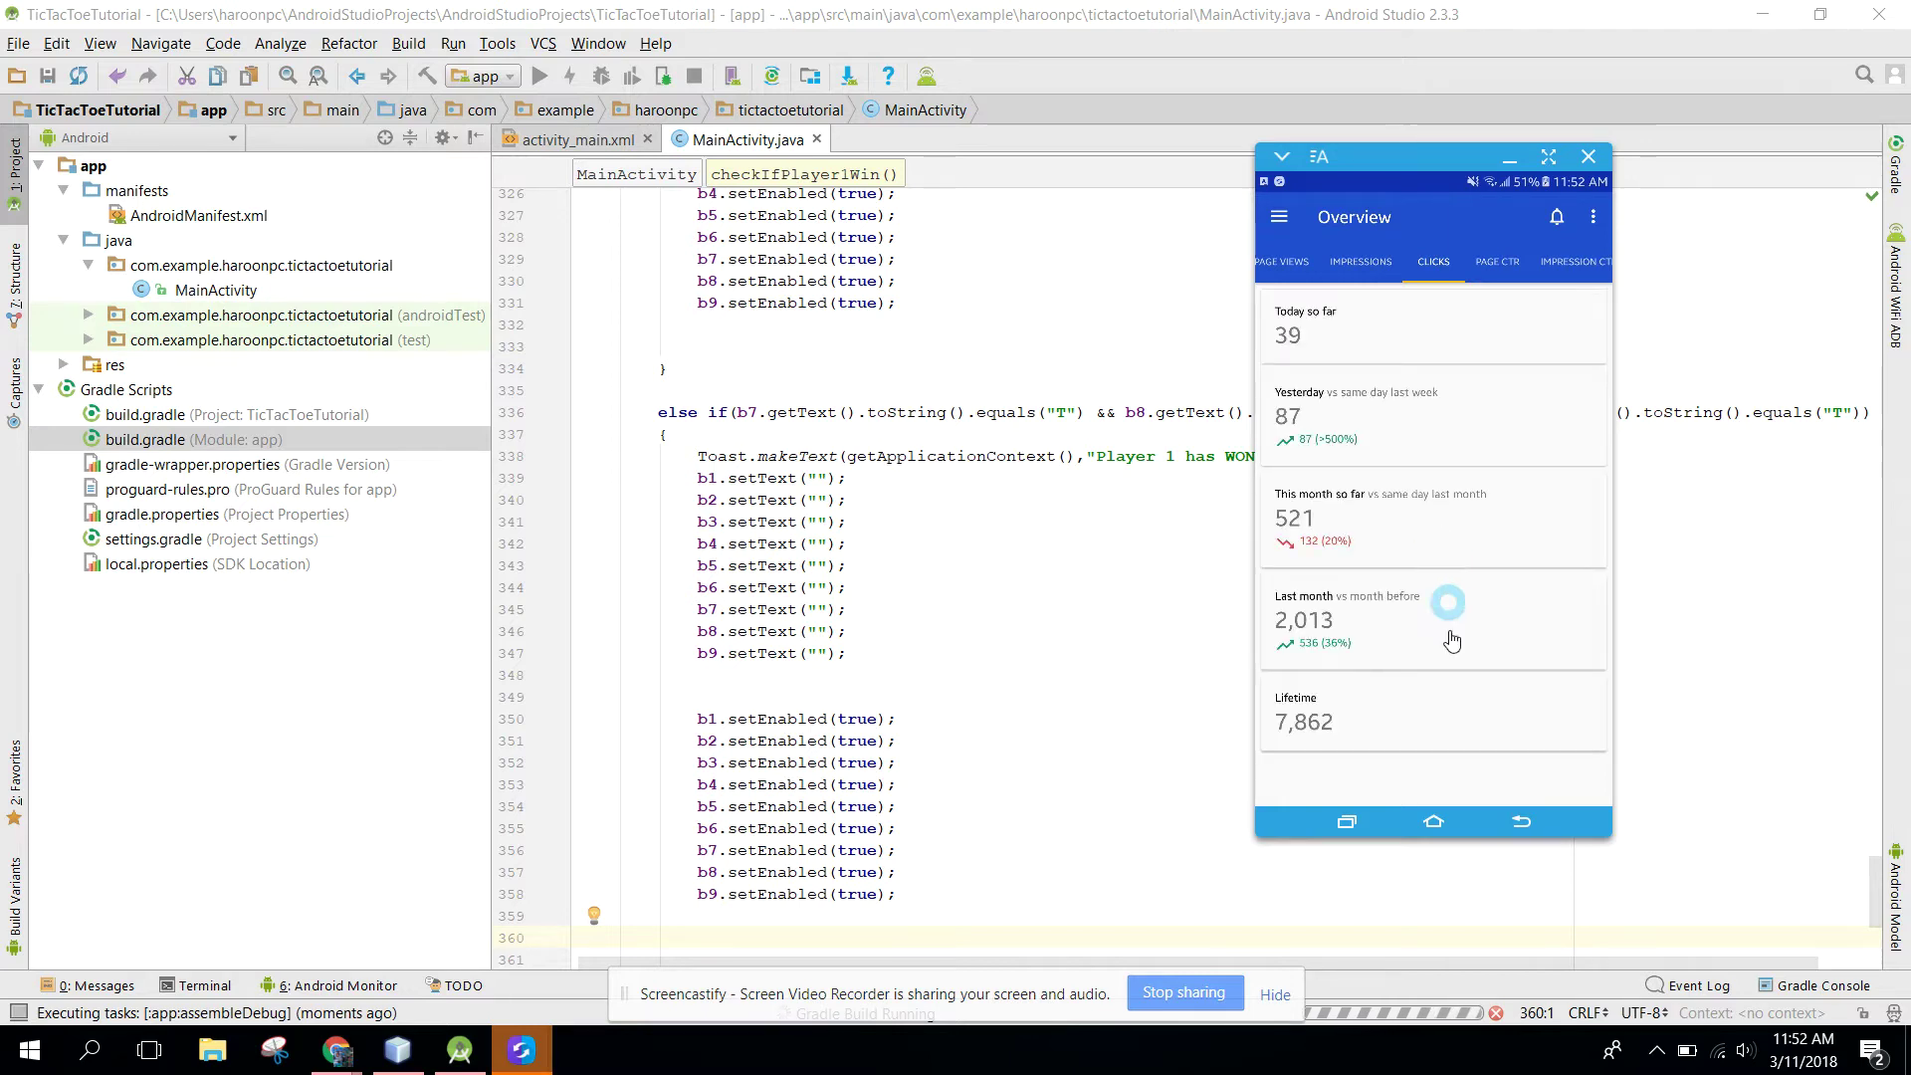
{"action": "left_click_drag", "start_coordinate": [1508, 657], "coordinate": [1314, 657]}
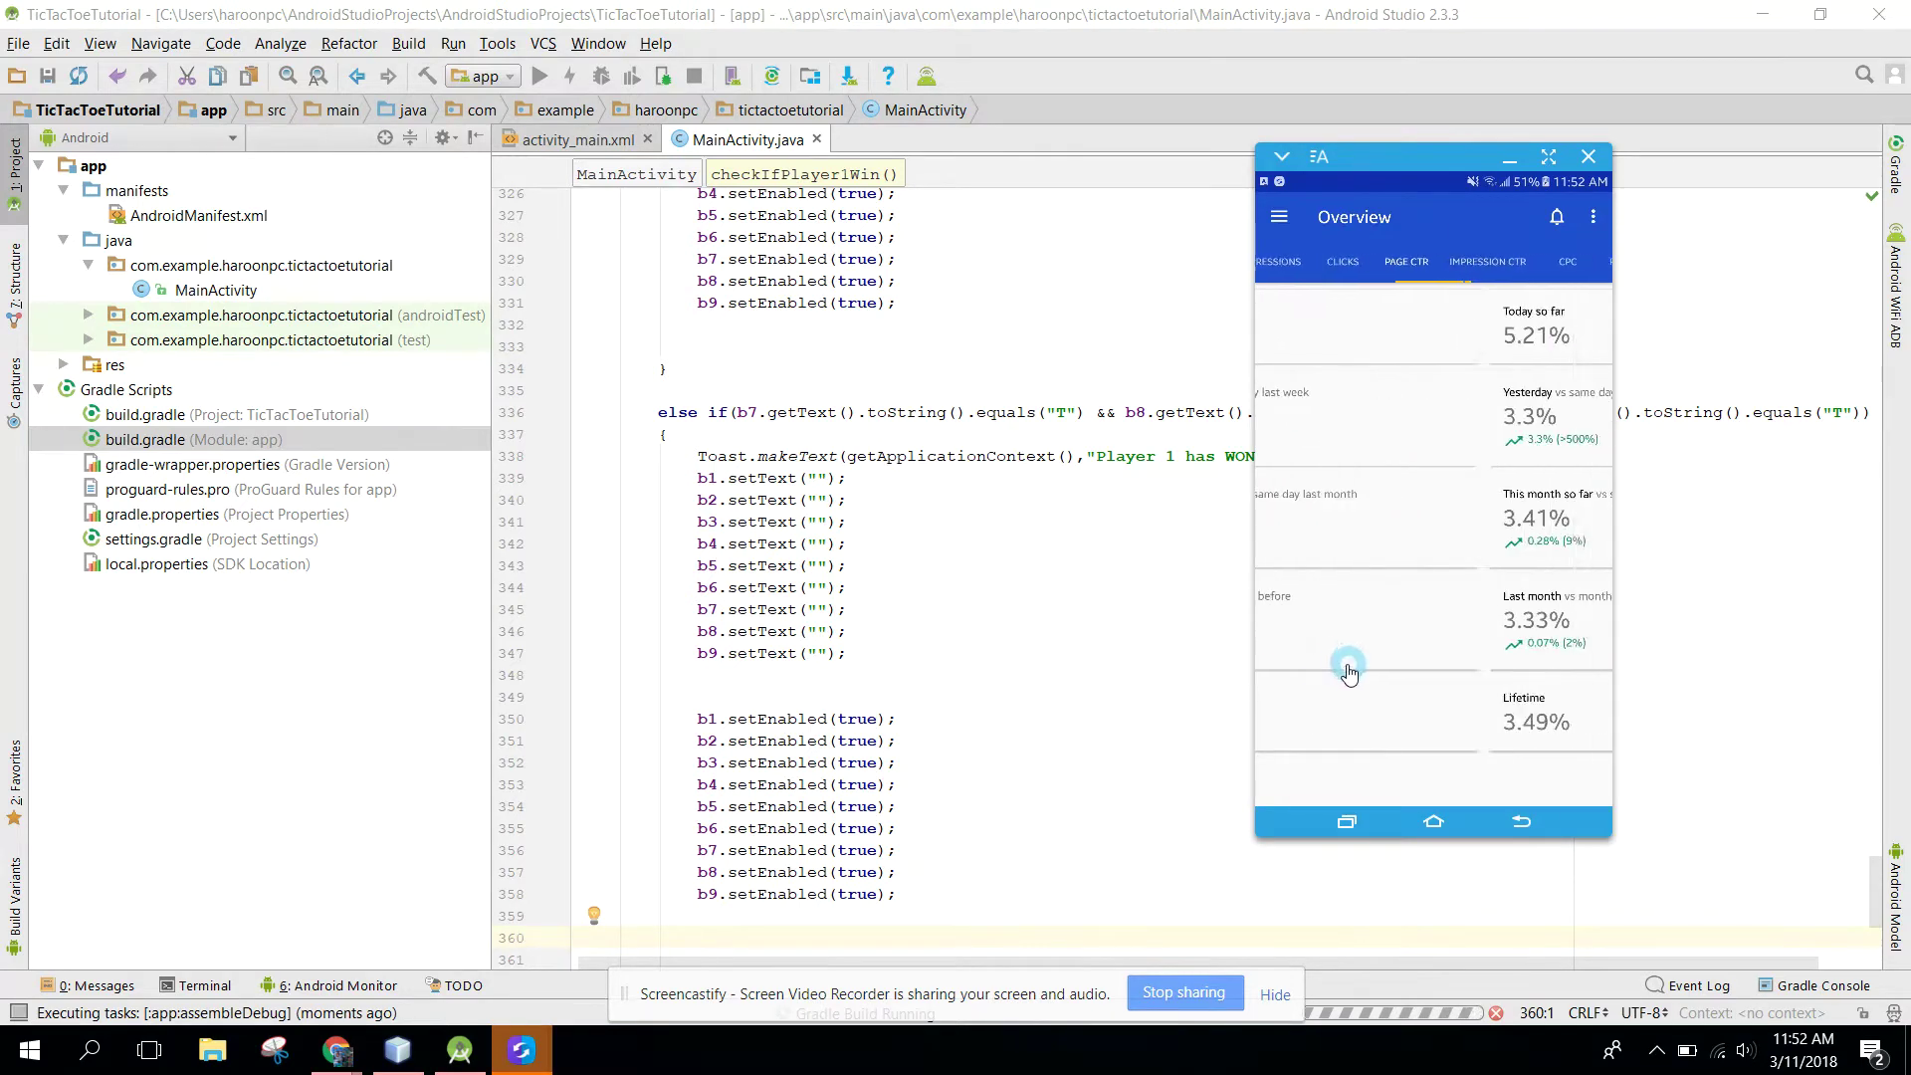
{"action": "left_click_drag", "start_coordinate": [1508, 657], "coordinate": [1315, 664]}
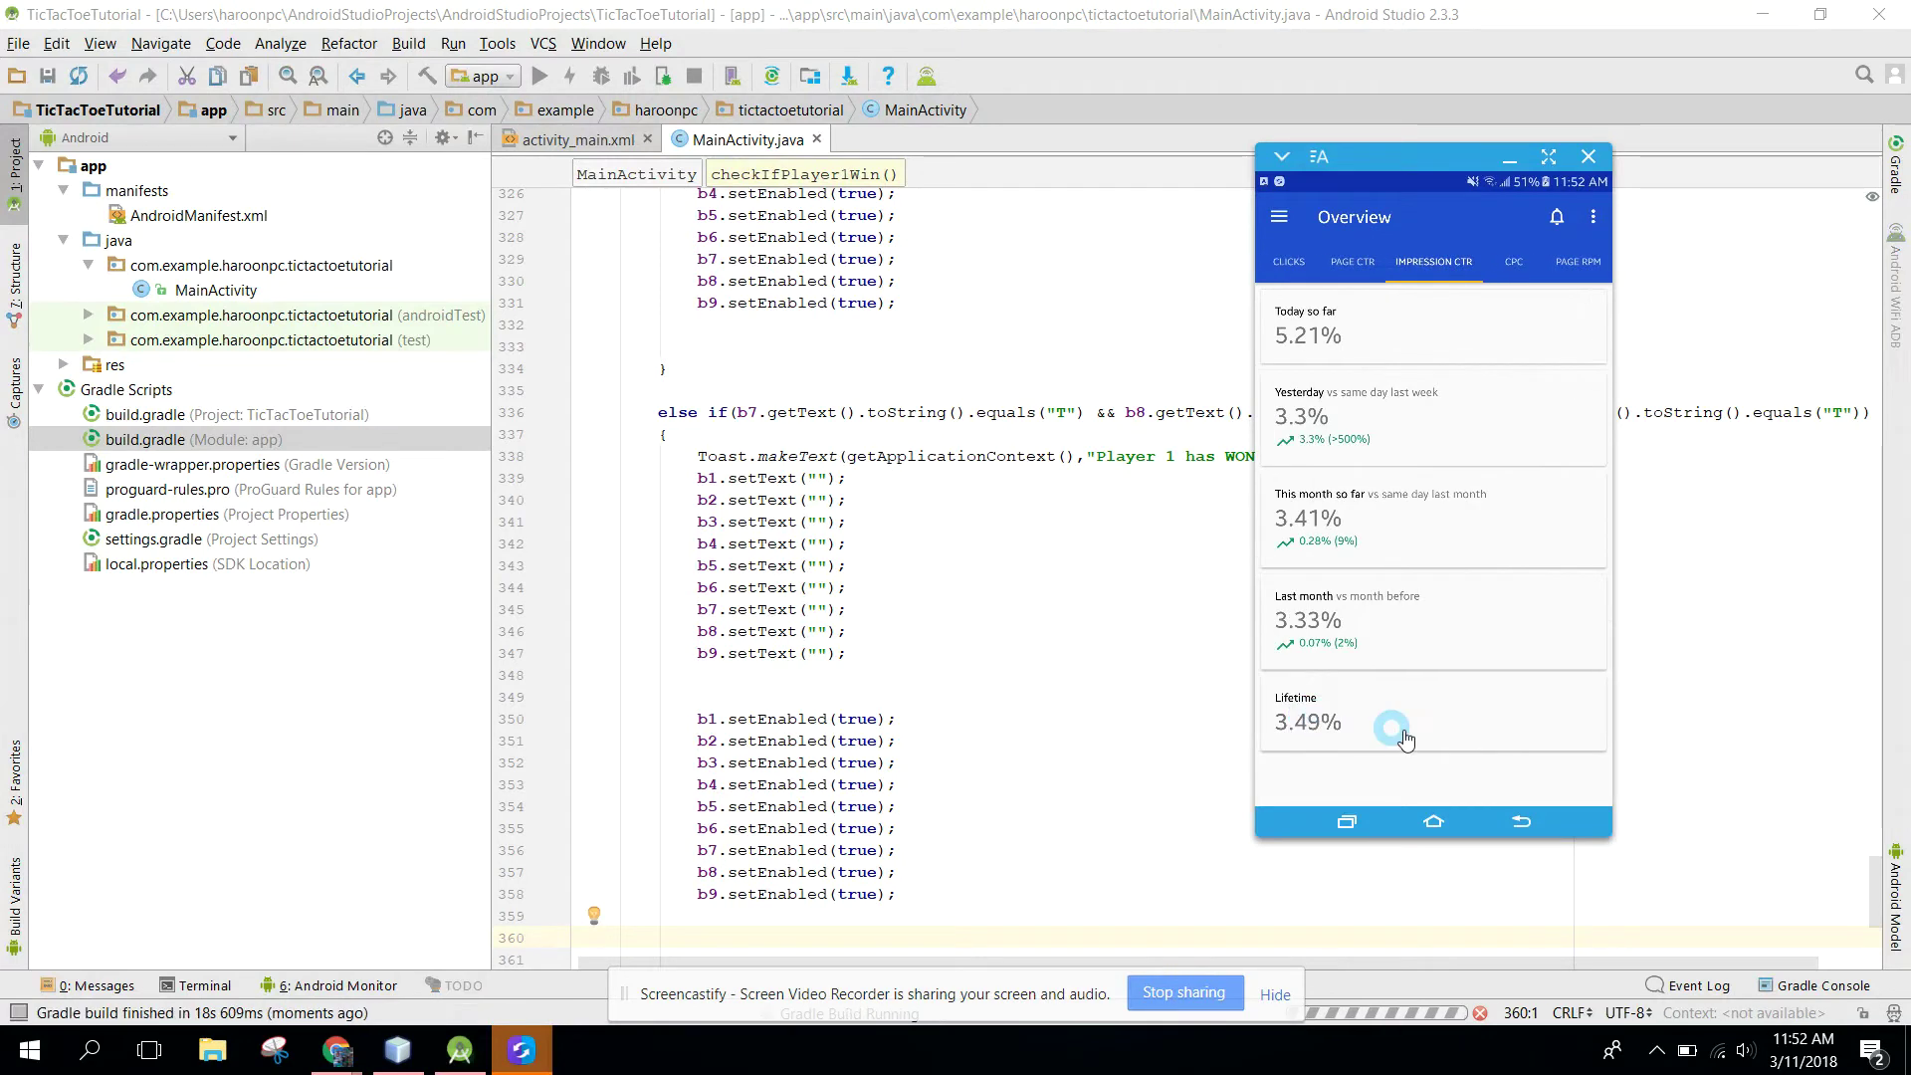
{"action": "left_click_drag", "start_coordinate": [1539, 702], "coordinate": [1351, 725]}
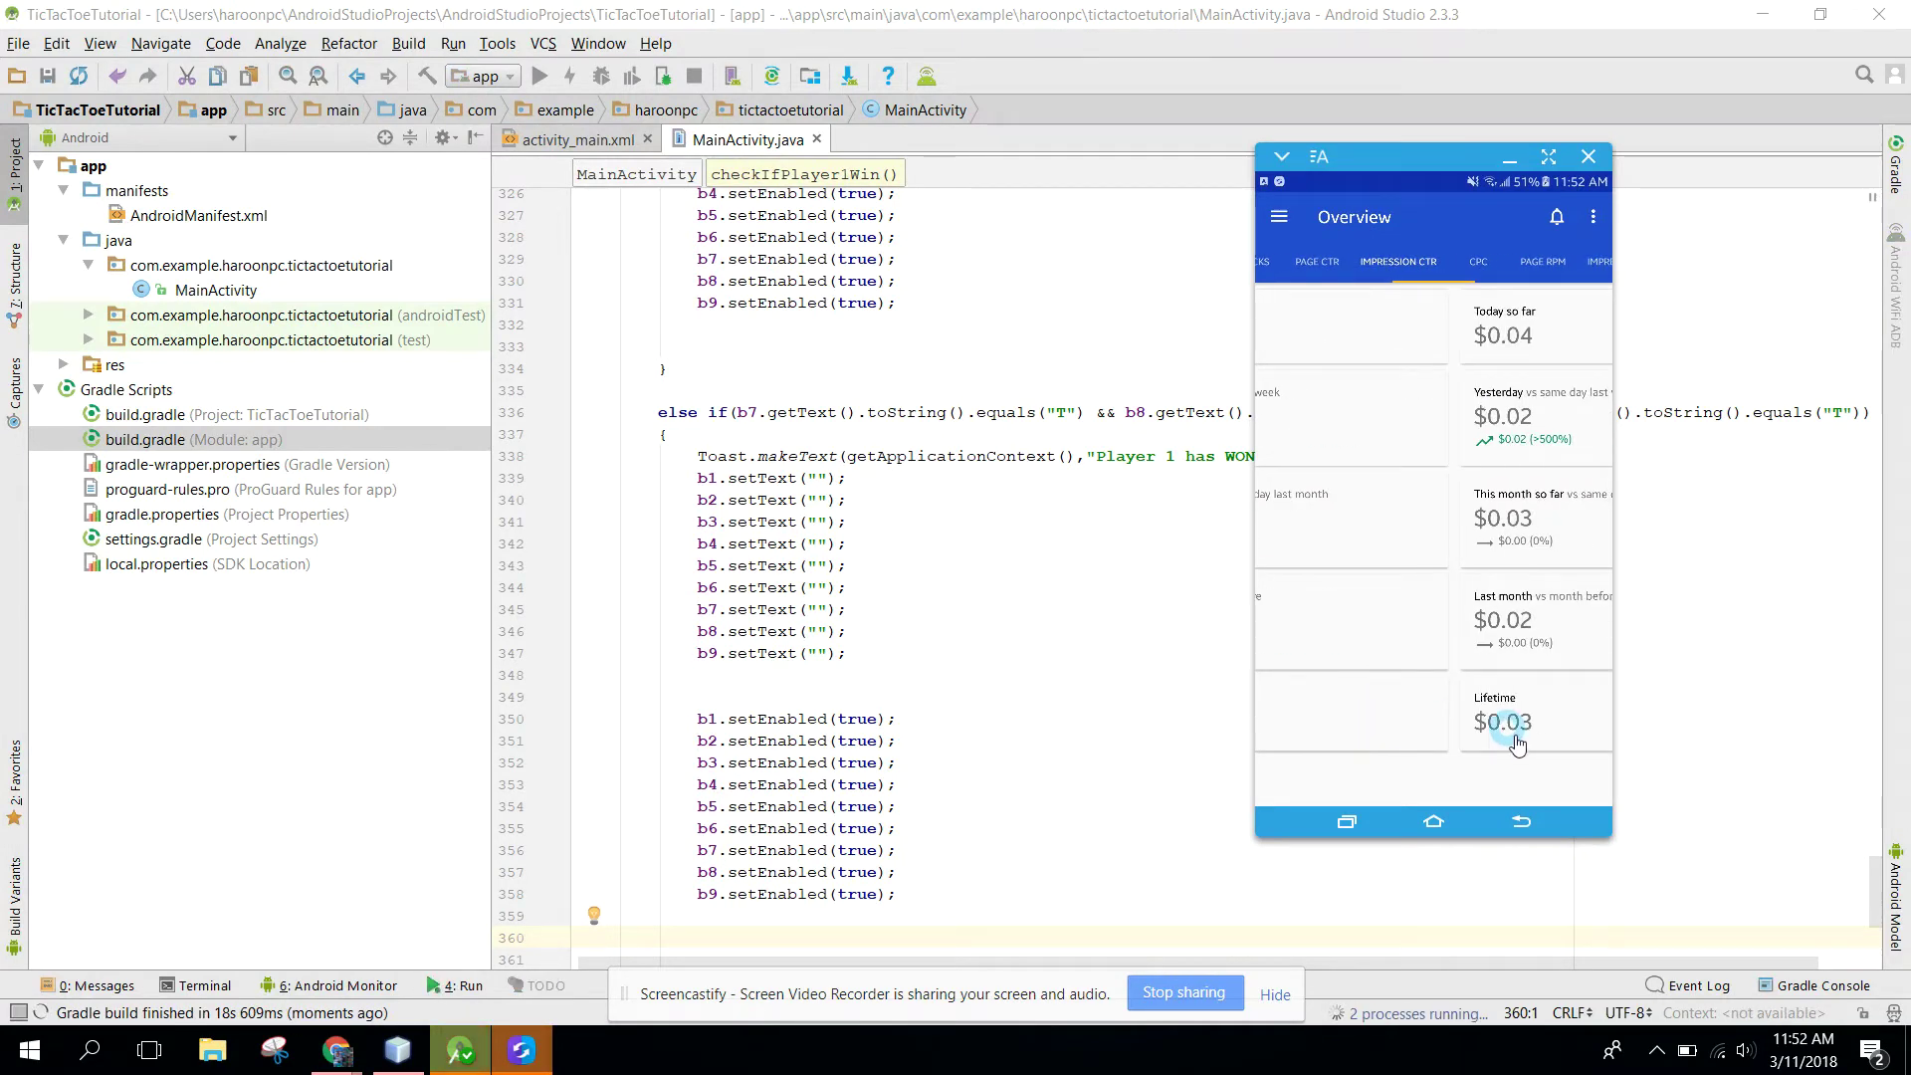
{"action": "left_click", "coordinate": [1529, 826]}
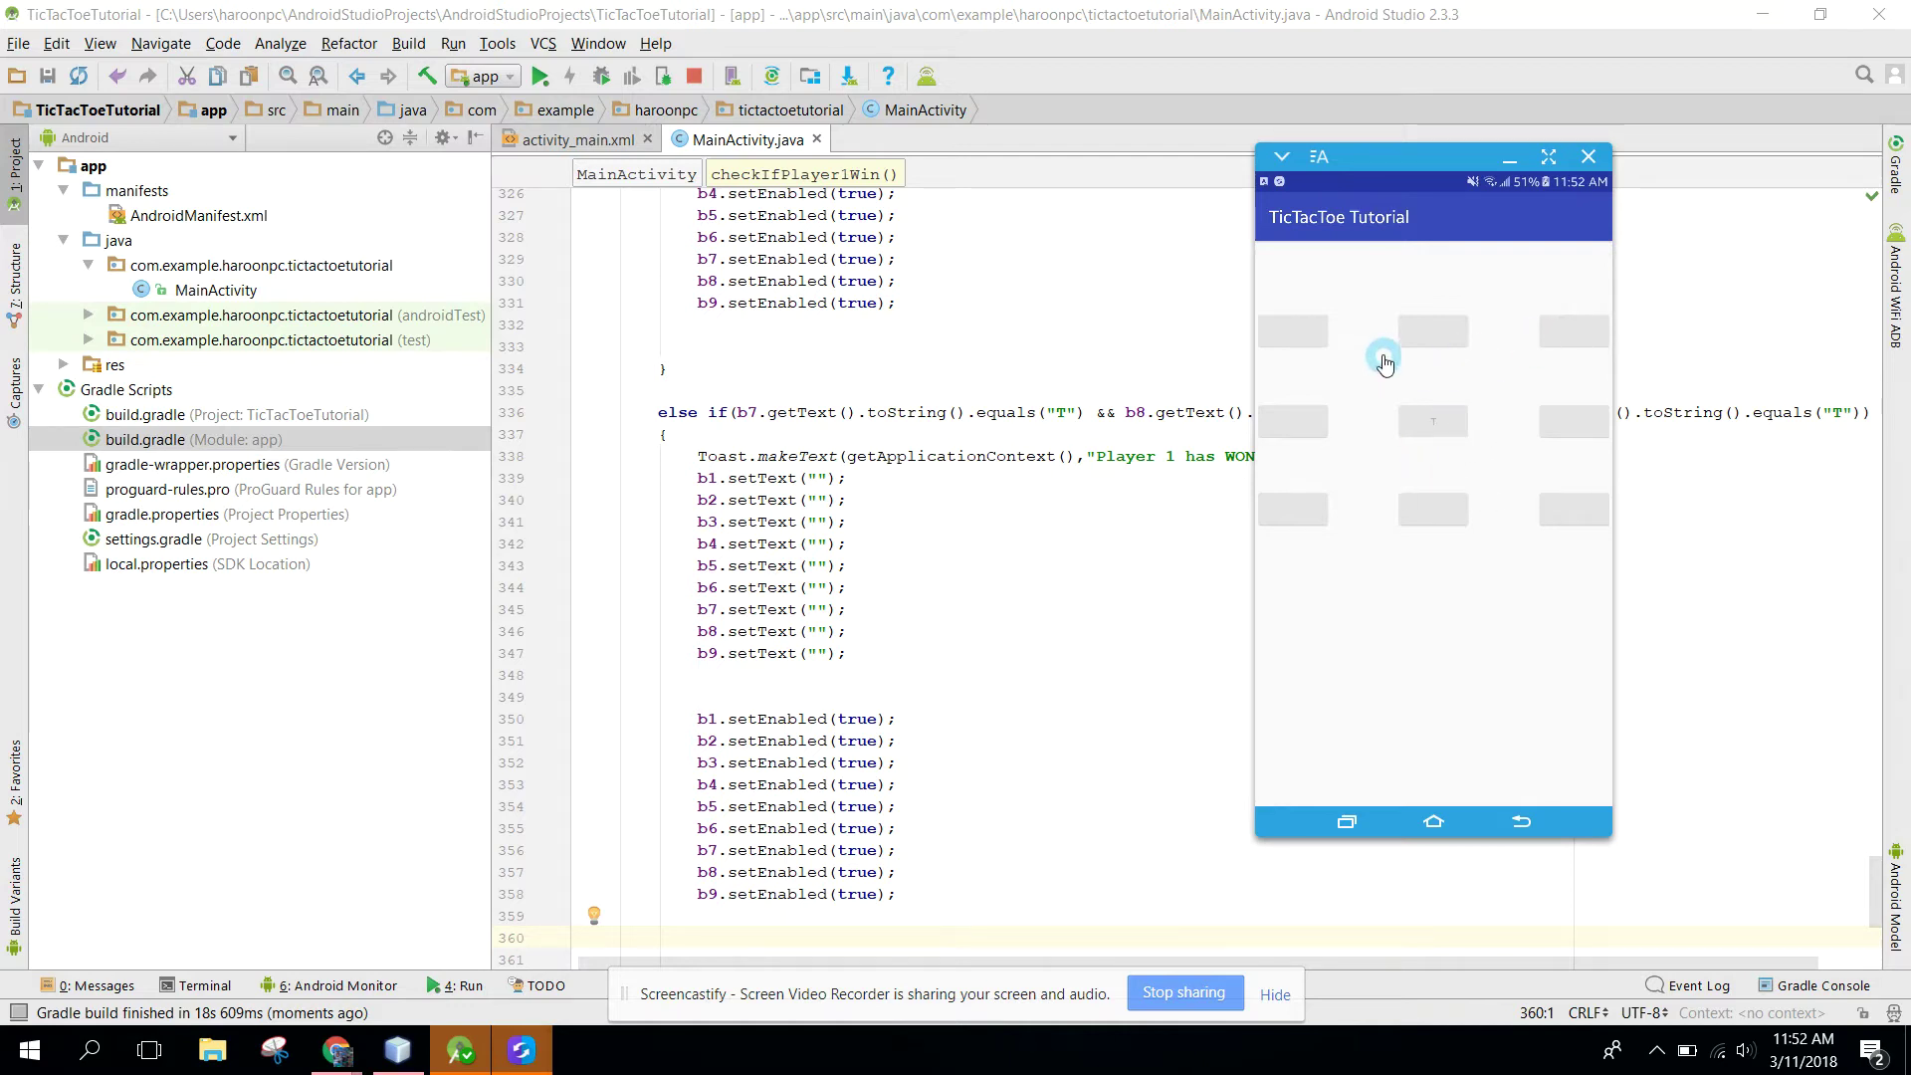
Step: Place T marks to complete winning lines, confirming the 'Player 1 has WON' toast and board reset
{"action": "left_click", "coordinate": [1292, 421]}
{"action": "left_click", "coordinate": [1278, 340]}
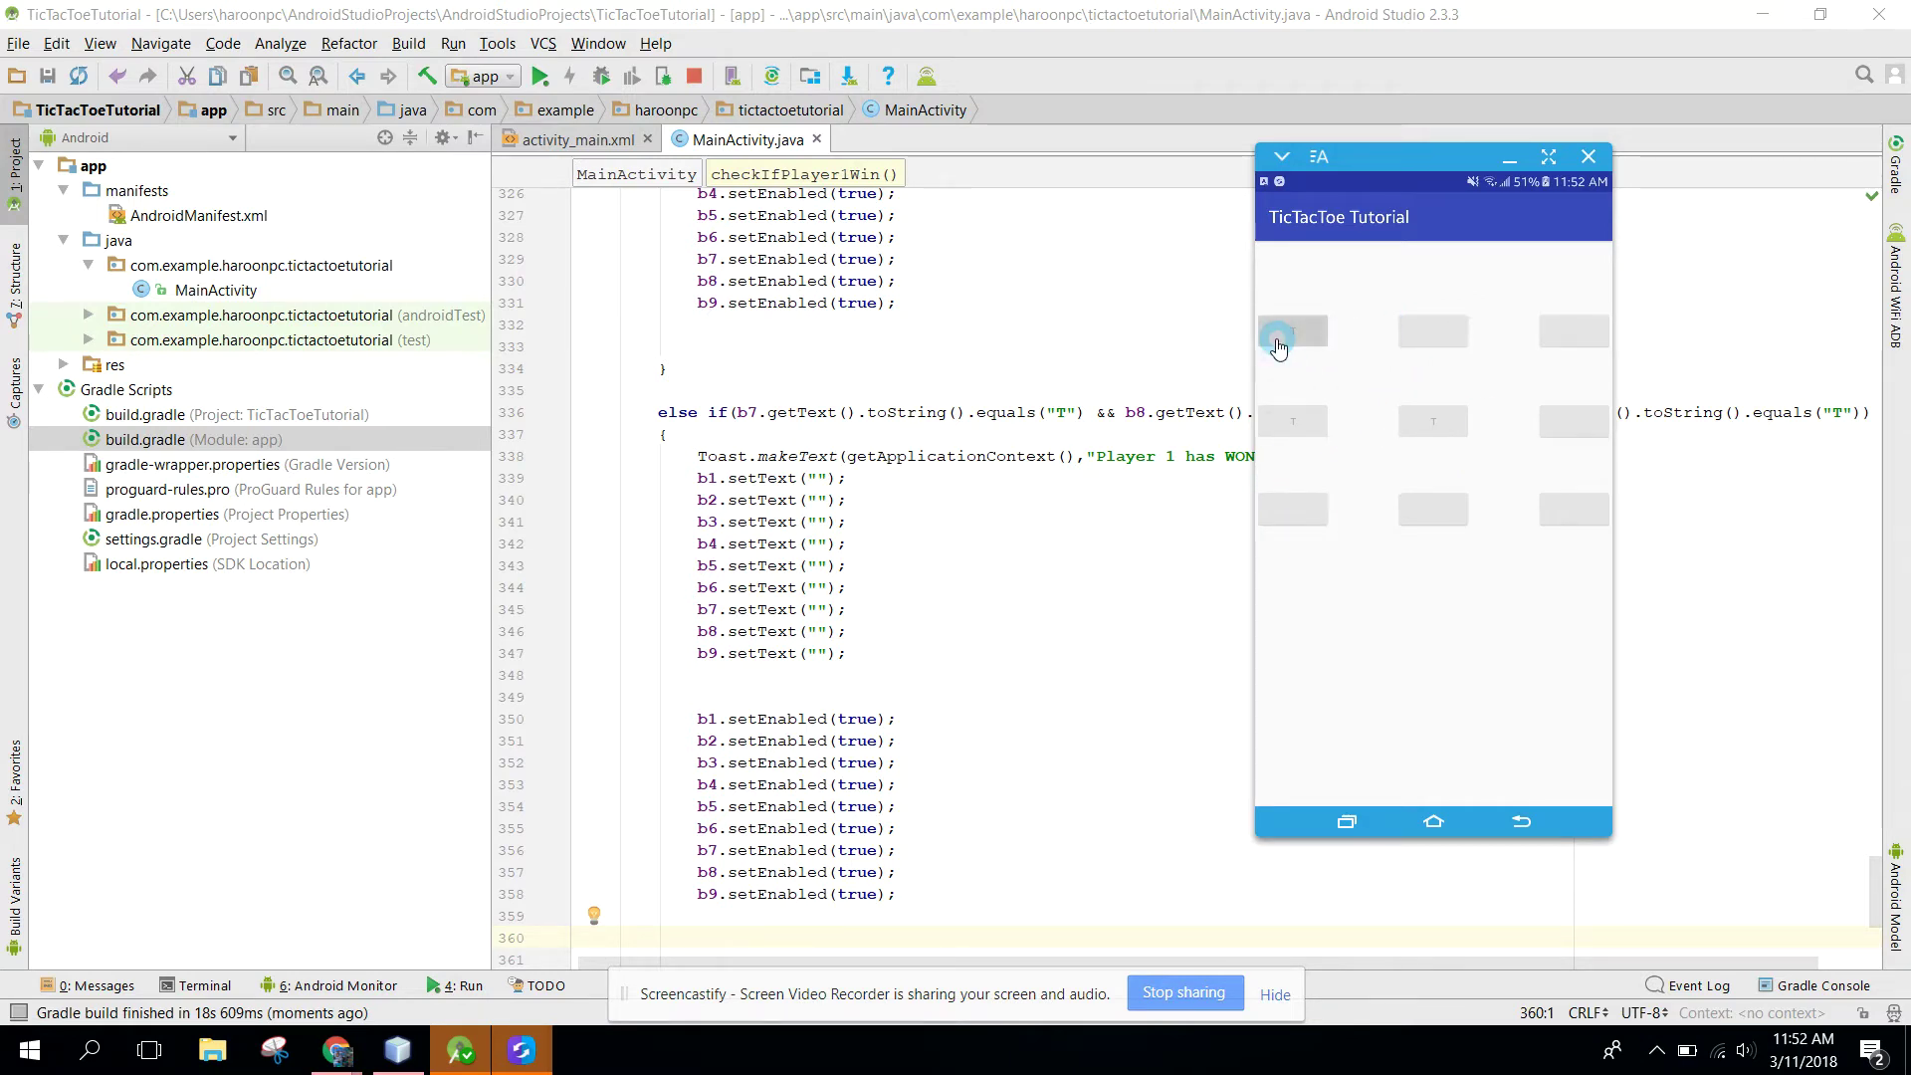
{"action": "left_click", "coordinate": [1574, 509]}
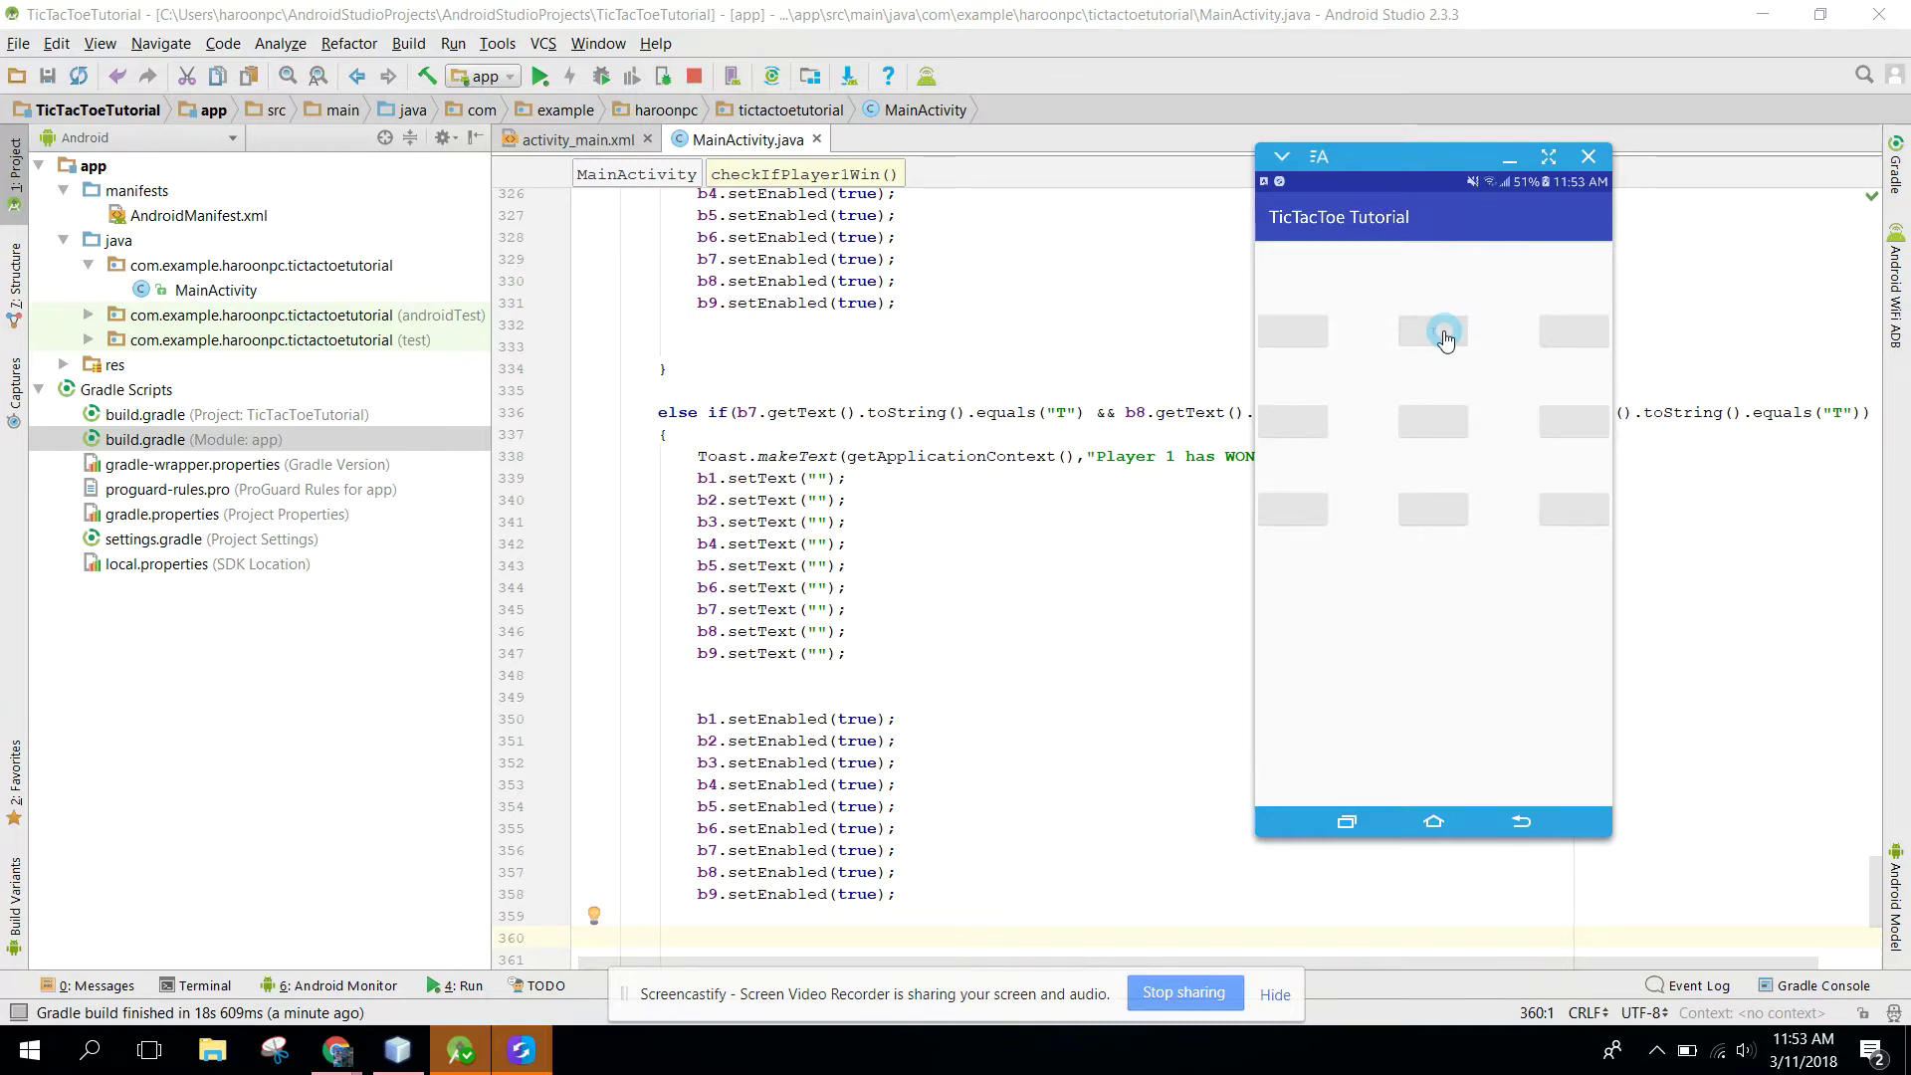
{"action": "left_click", "coordinate": [1441, 526]}
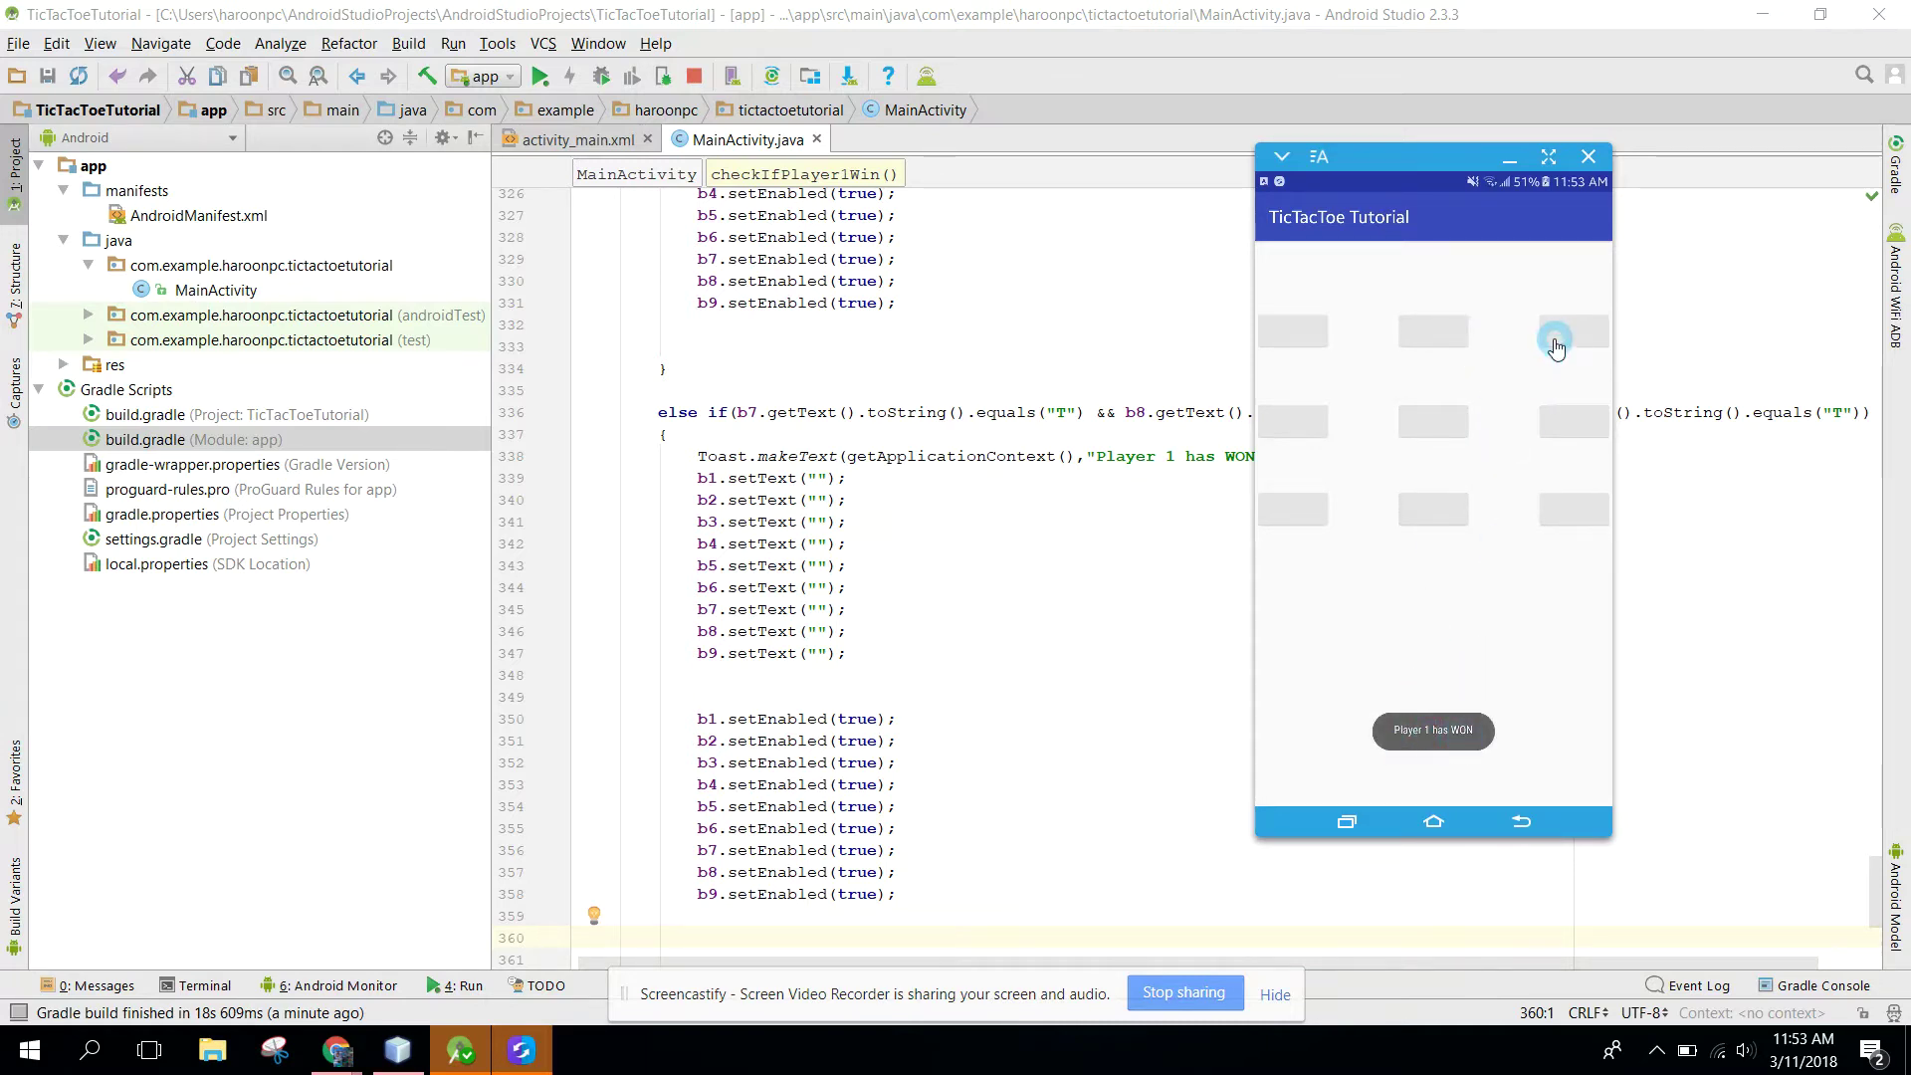
{"action": "left_click", "coordinate": [1574, 332]}
{"action": "left_click", "coordinate": [1433, 421]}
{"action": "left_click", "coordinate": [1289, 515]}
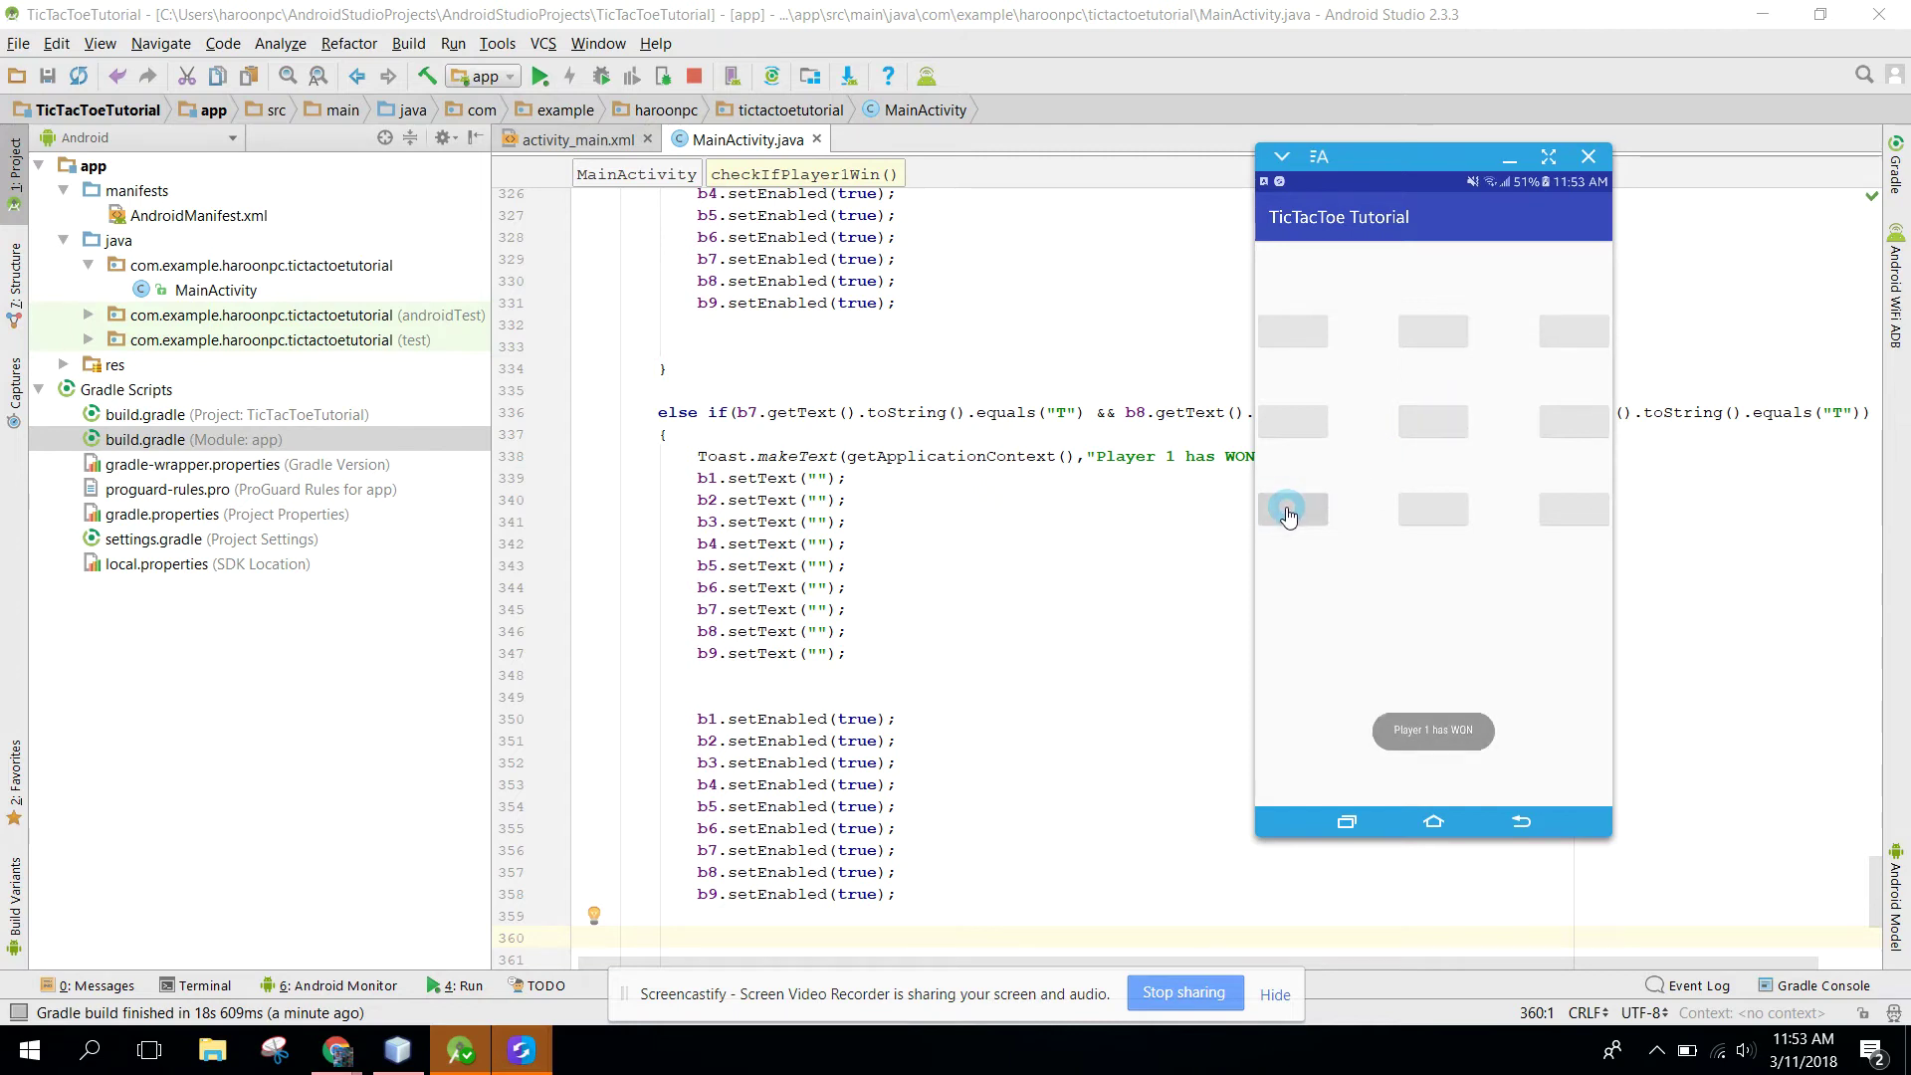
Step: Fill the bottom row, then the right column, triggering further wins and board resets
{"action": "left_click", "coordinate": [1556, 516]}
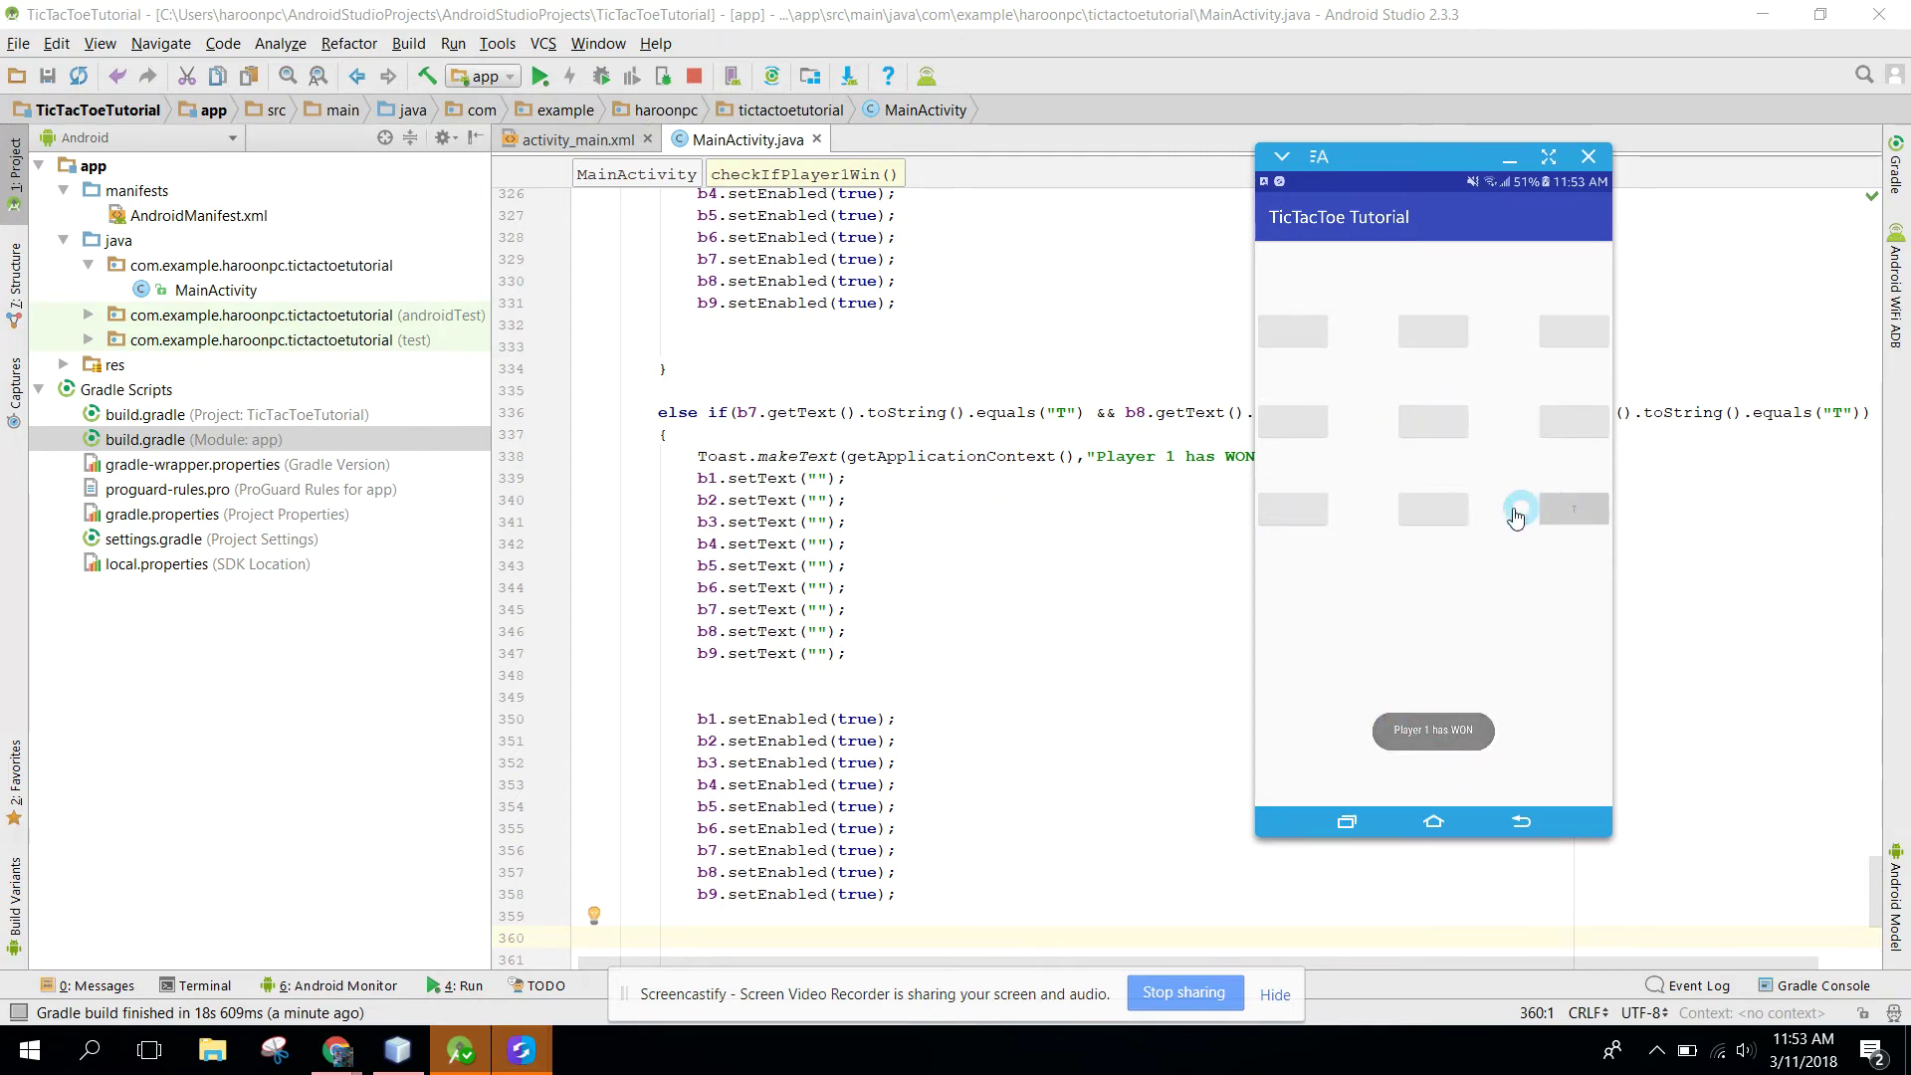
{"action": "left_click", "coordinate": [1433, 515]}
{"action": "left_click", "coordinate": [1291, 515]}
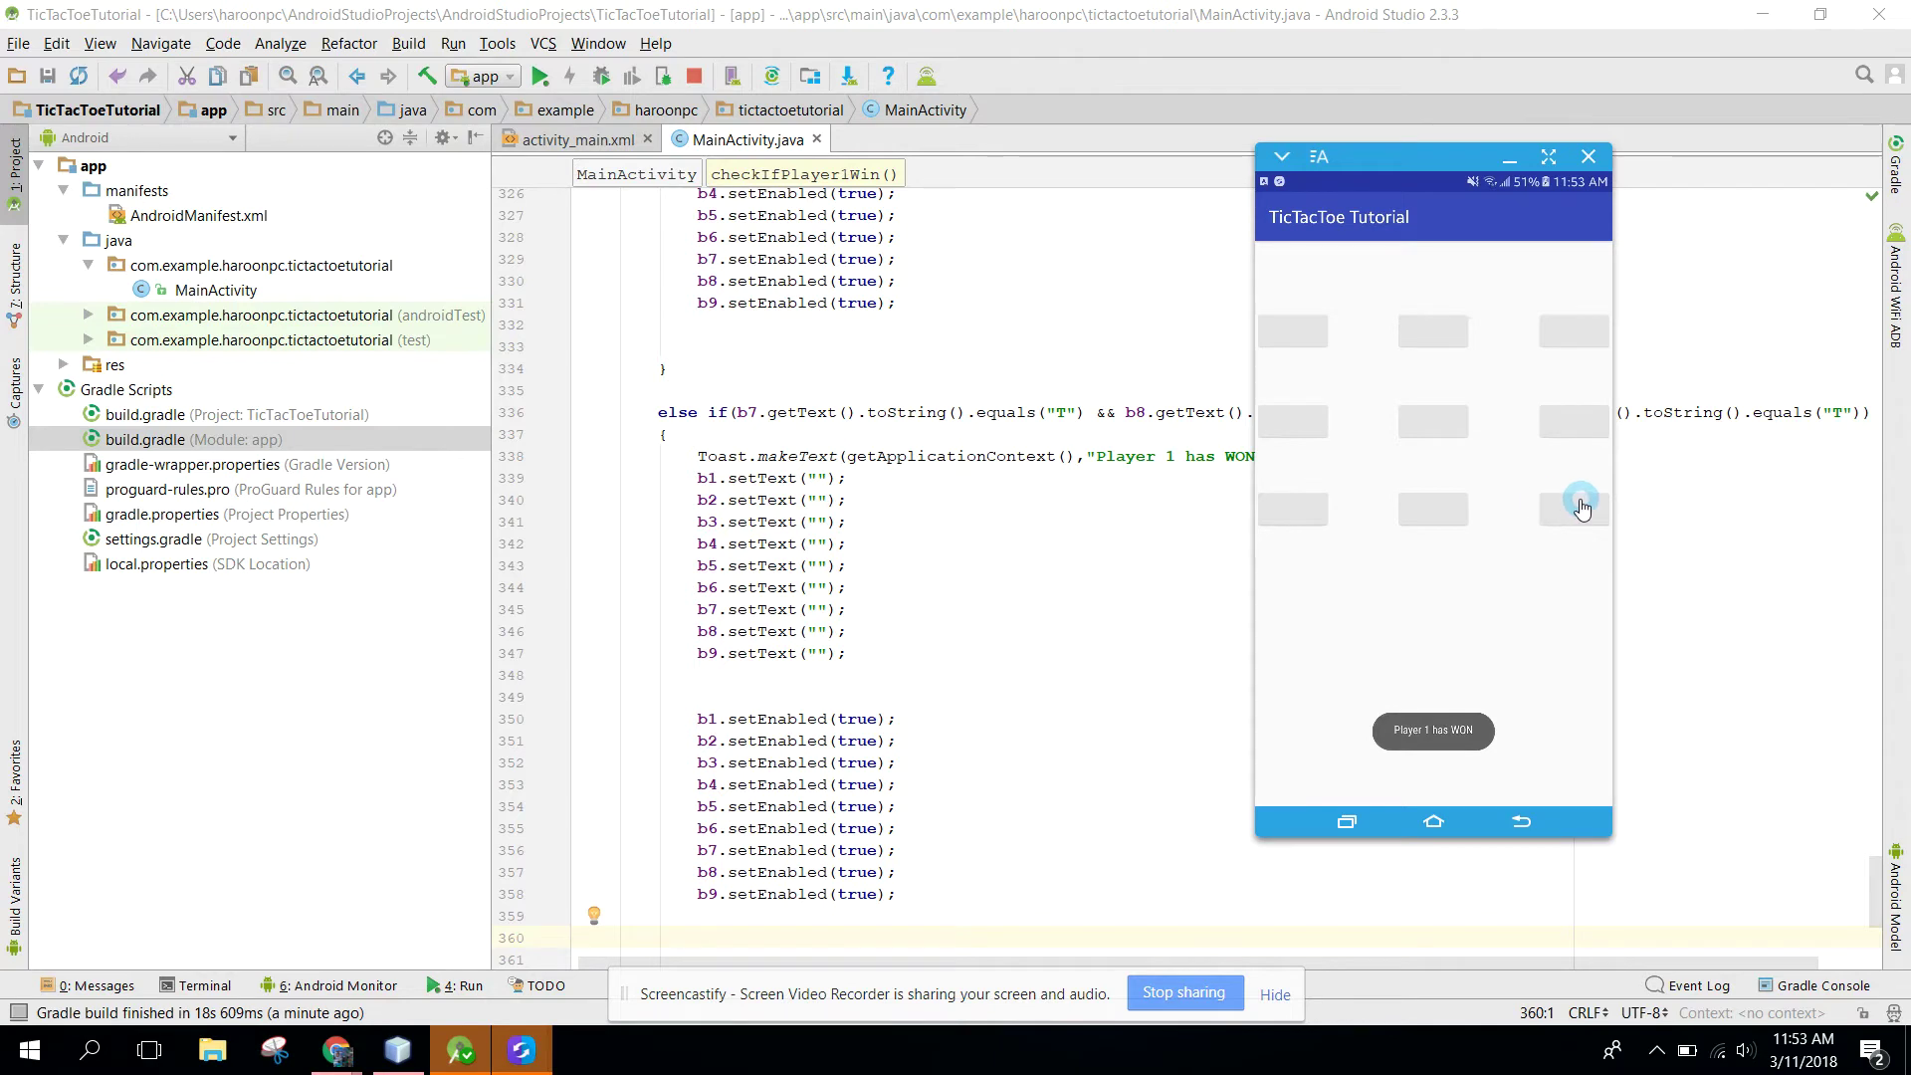
{"action": "left_click", "coordinate": [1585, 512]}
{"action": "left_click", "coordinate": [1574, 329]}
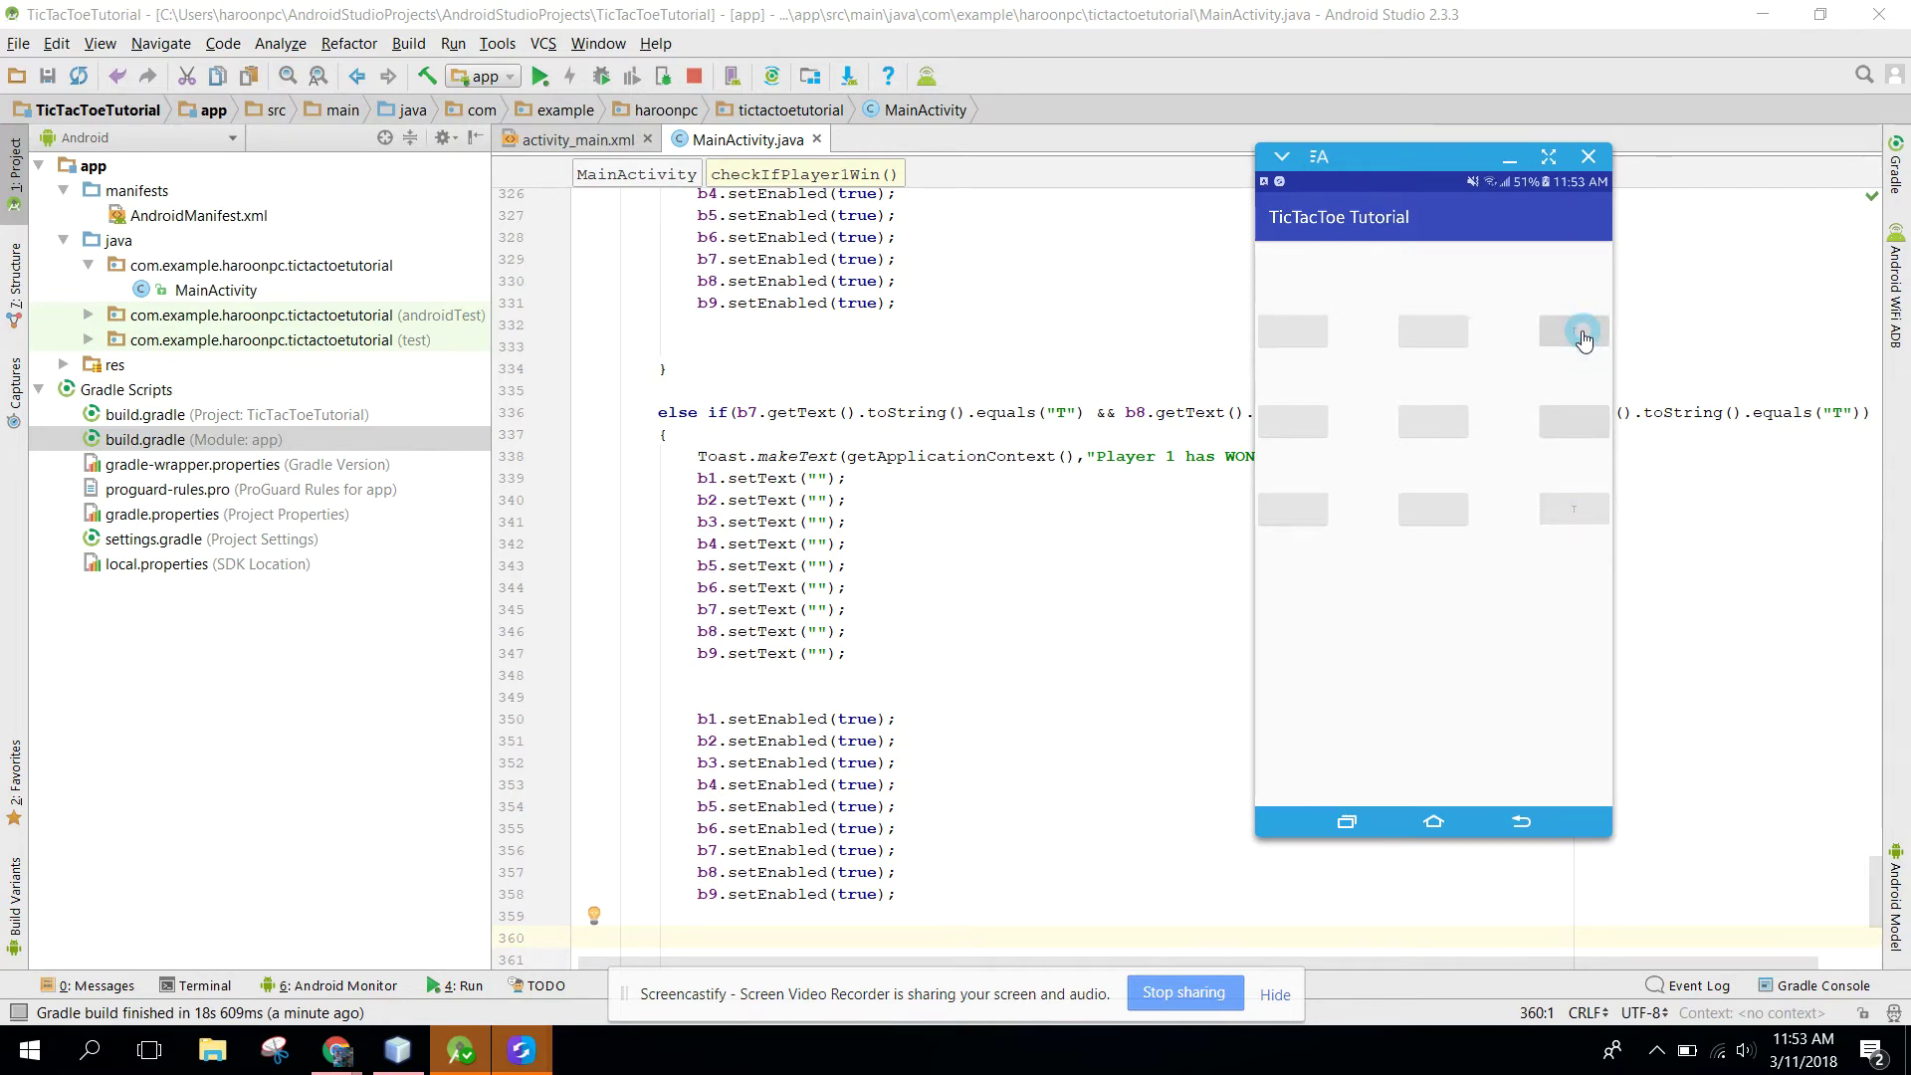
{"action": "left_click", "coordinate": [1584, 425]}
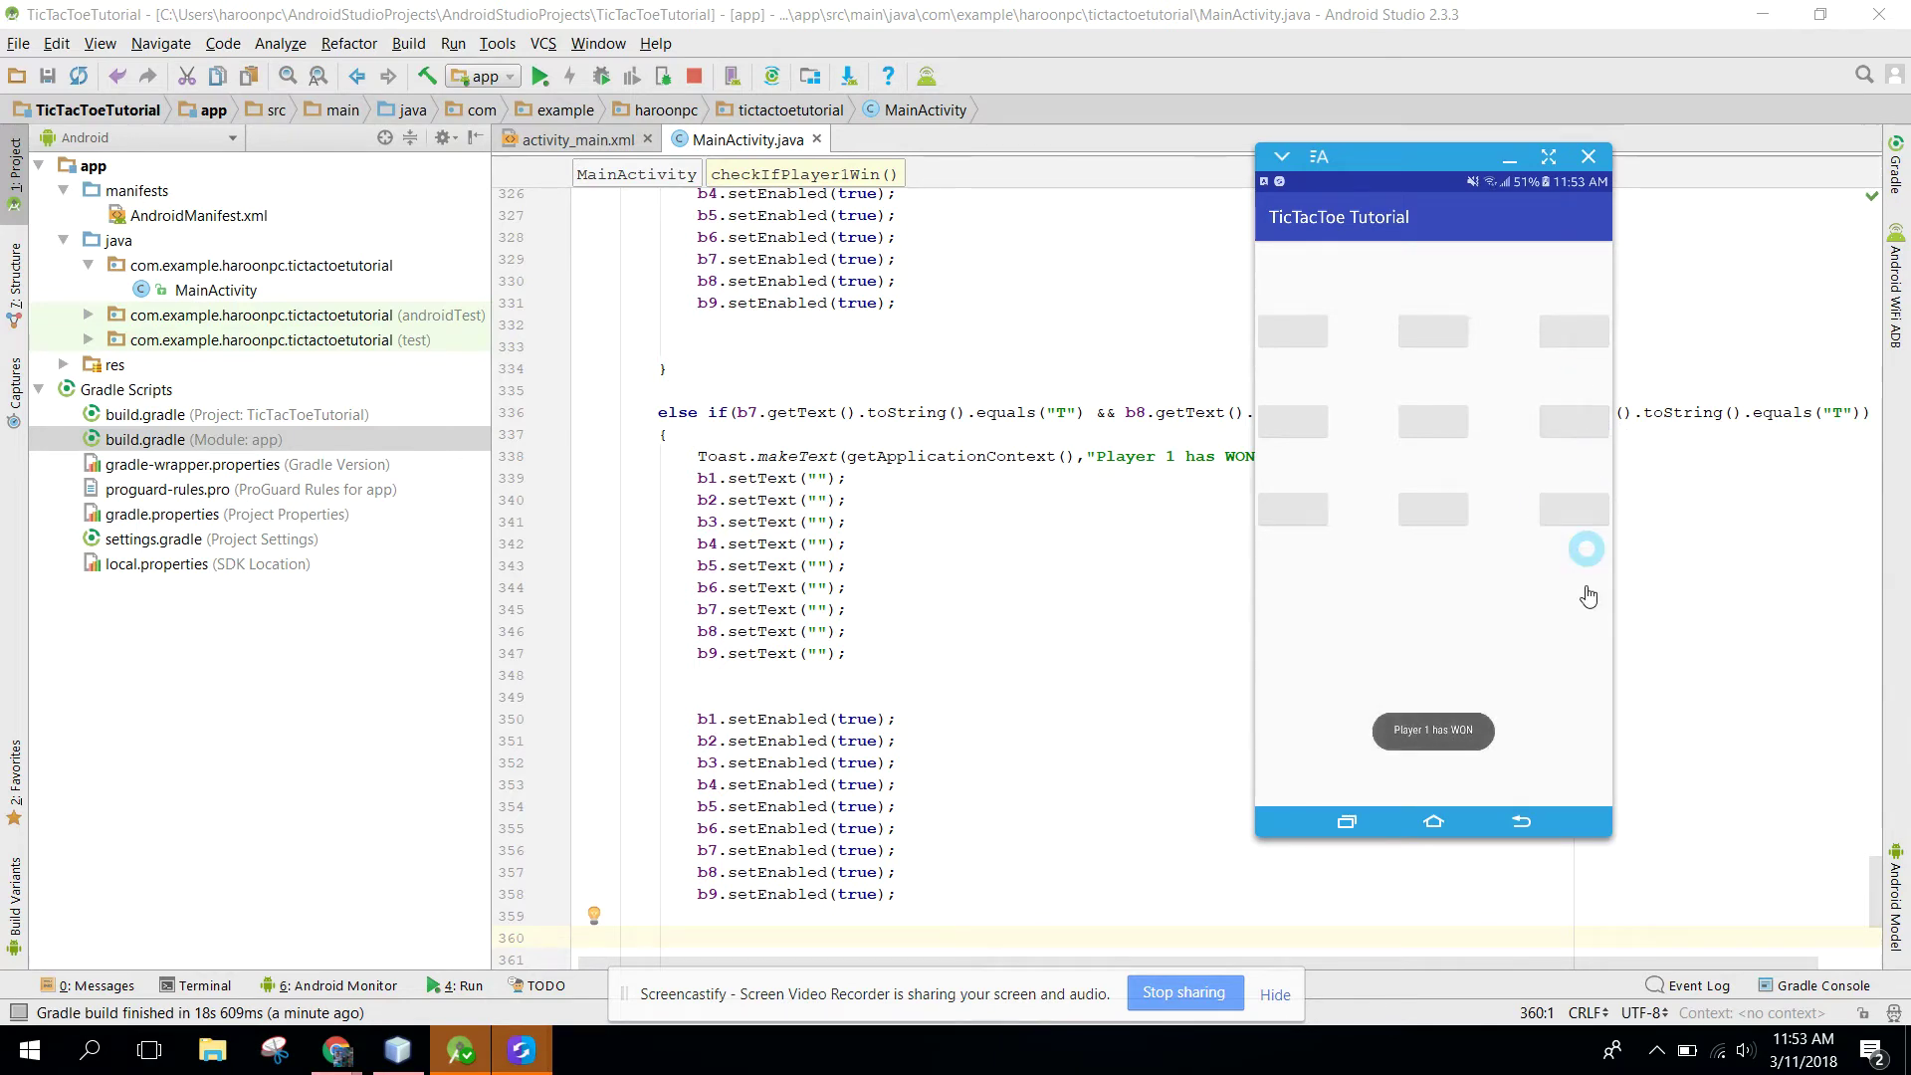
Step: Close the SideSync phone window and its panel, then switch to activity_main.xml
{"action": "left_click", "coordinate": [1588, 155]}
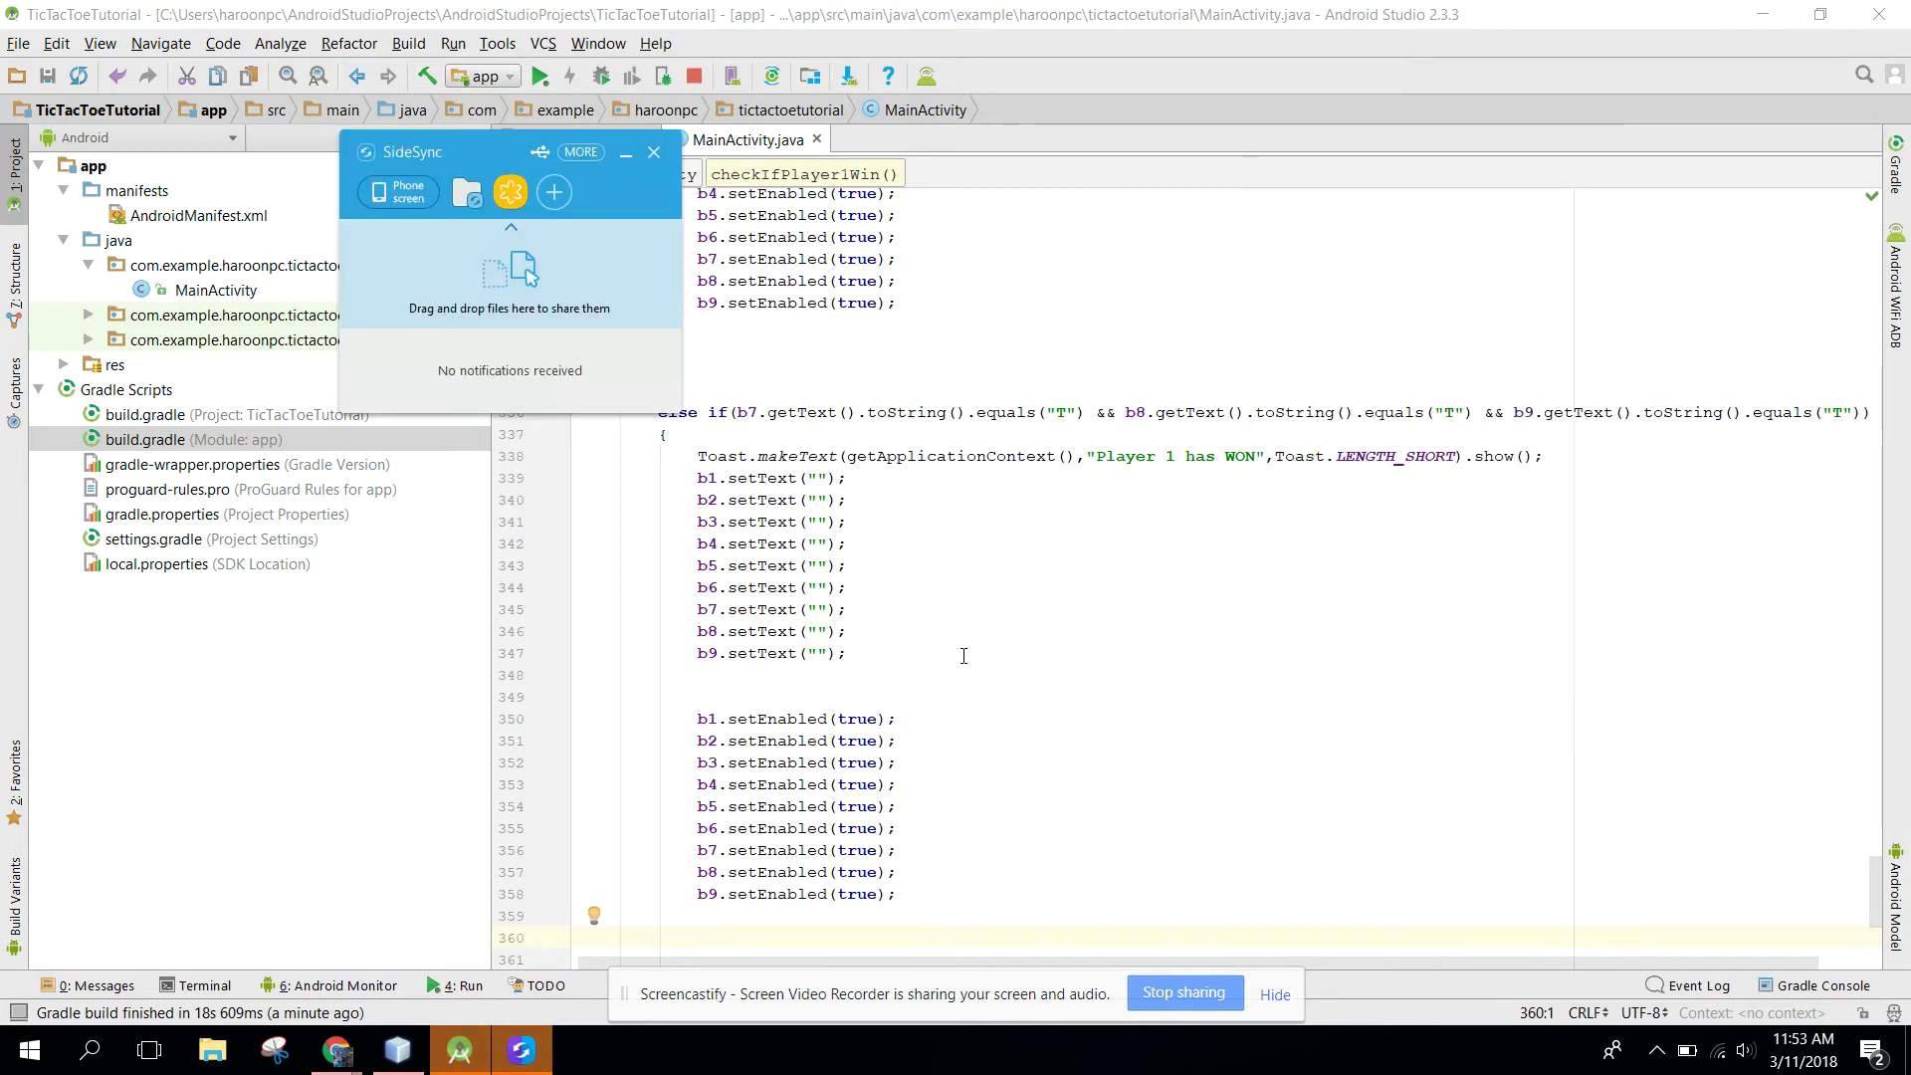
{"action": "left_click", "coordinate": [653, 150]}
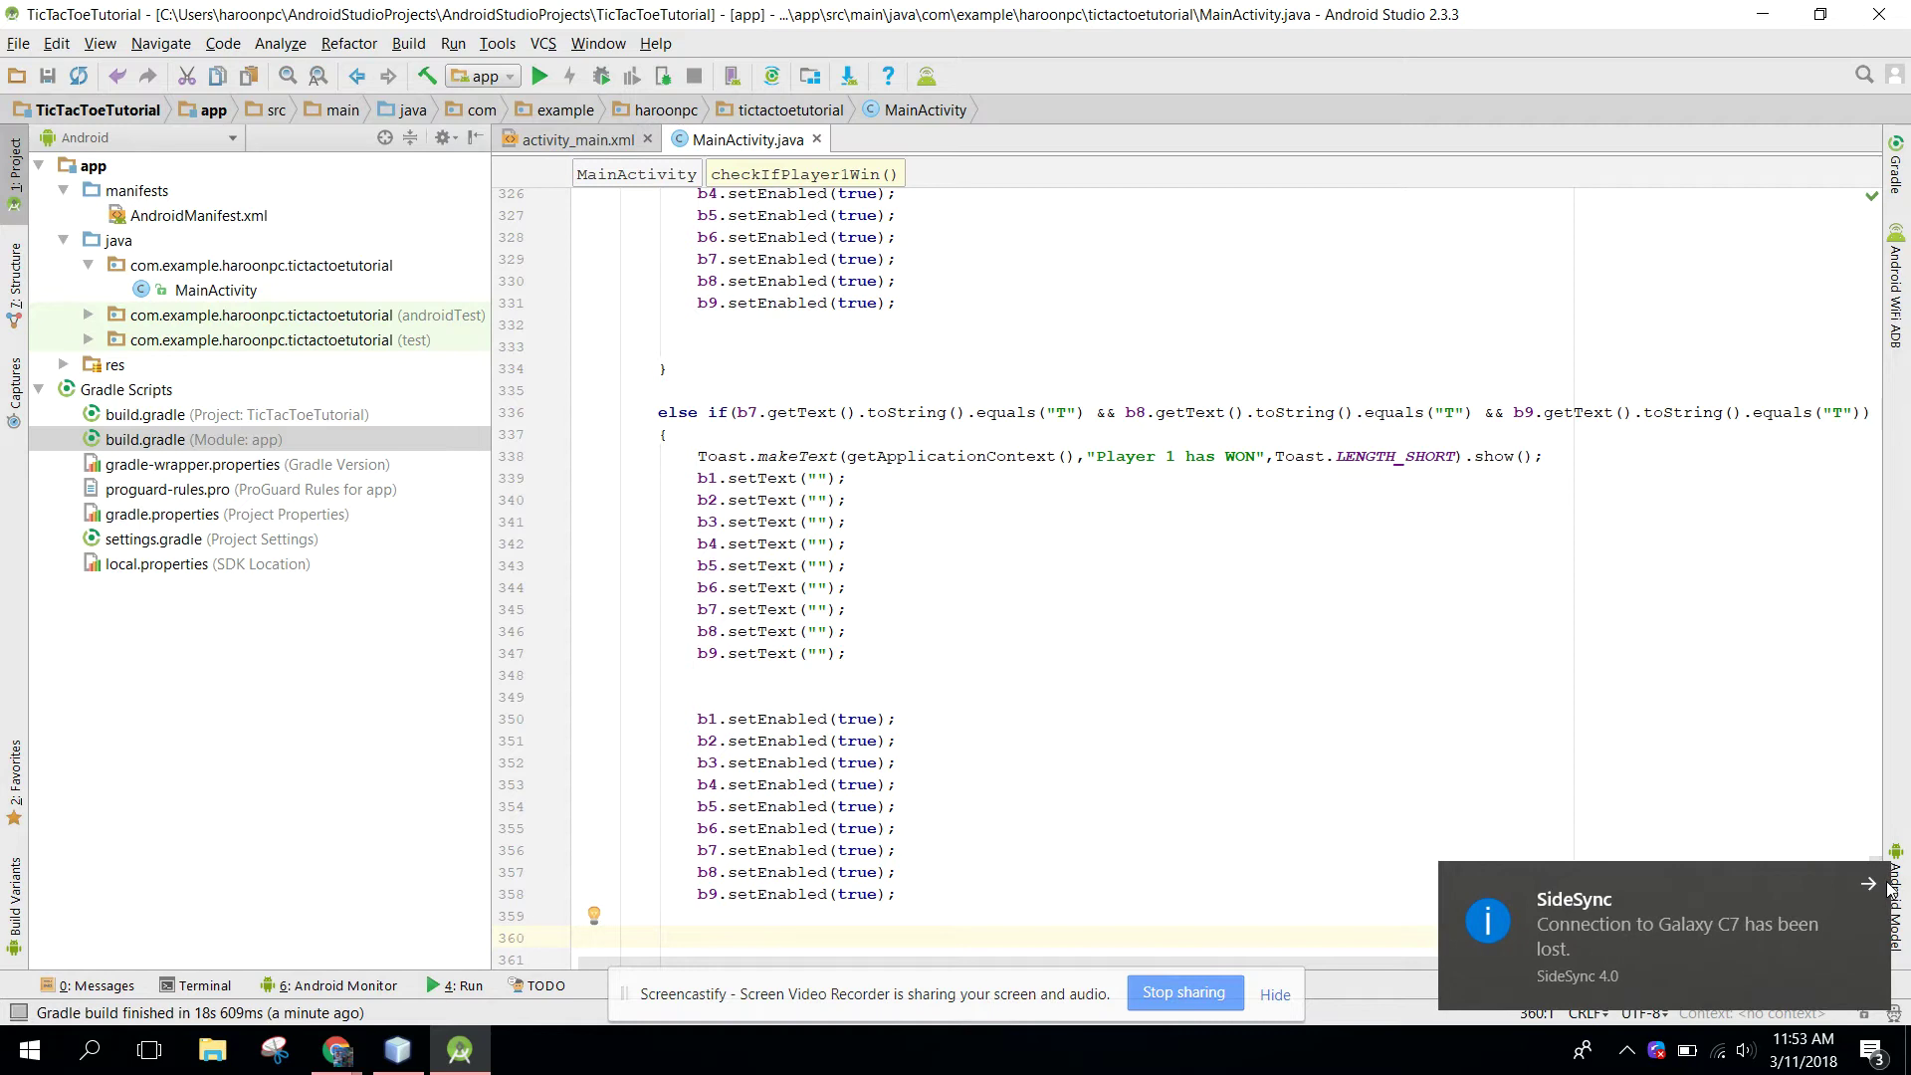
{"action": "scroll", "coordinate": [1464, 584], "scroll_direction": "up", "scroll_amount": 3}
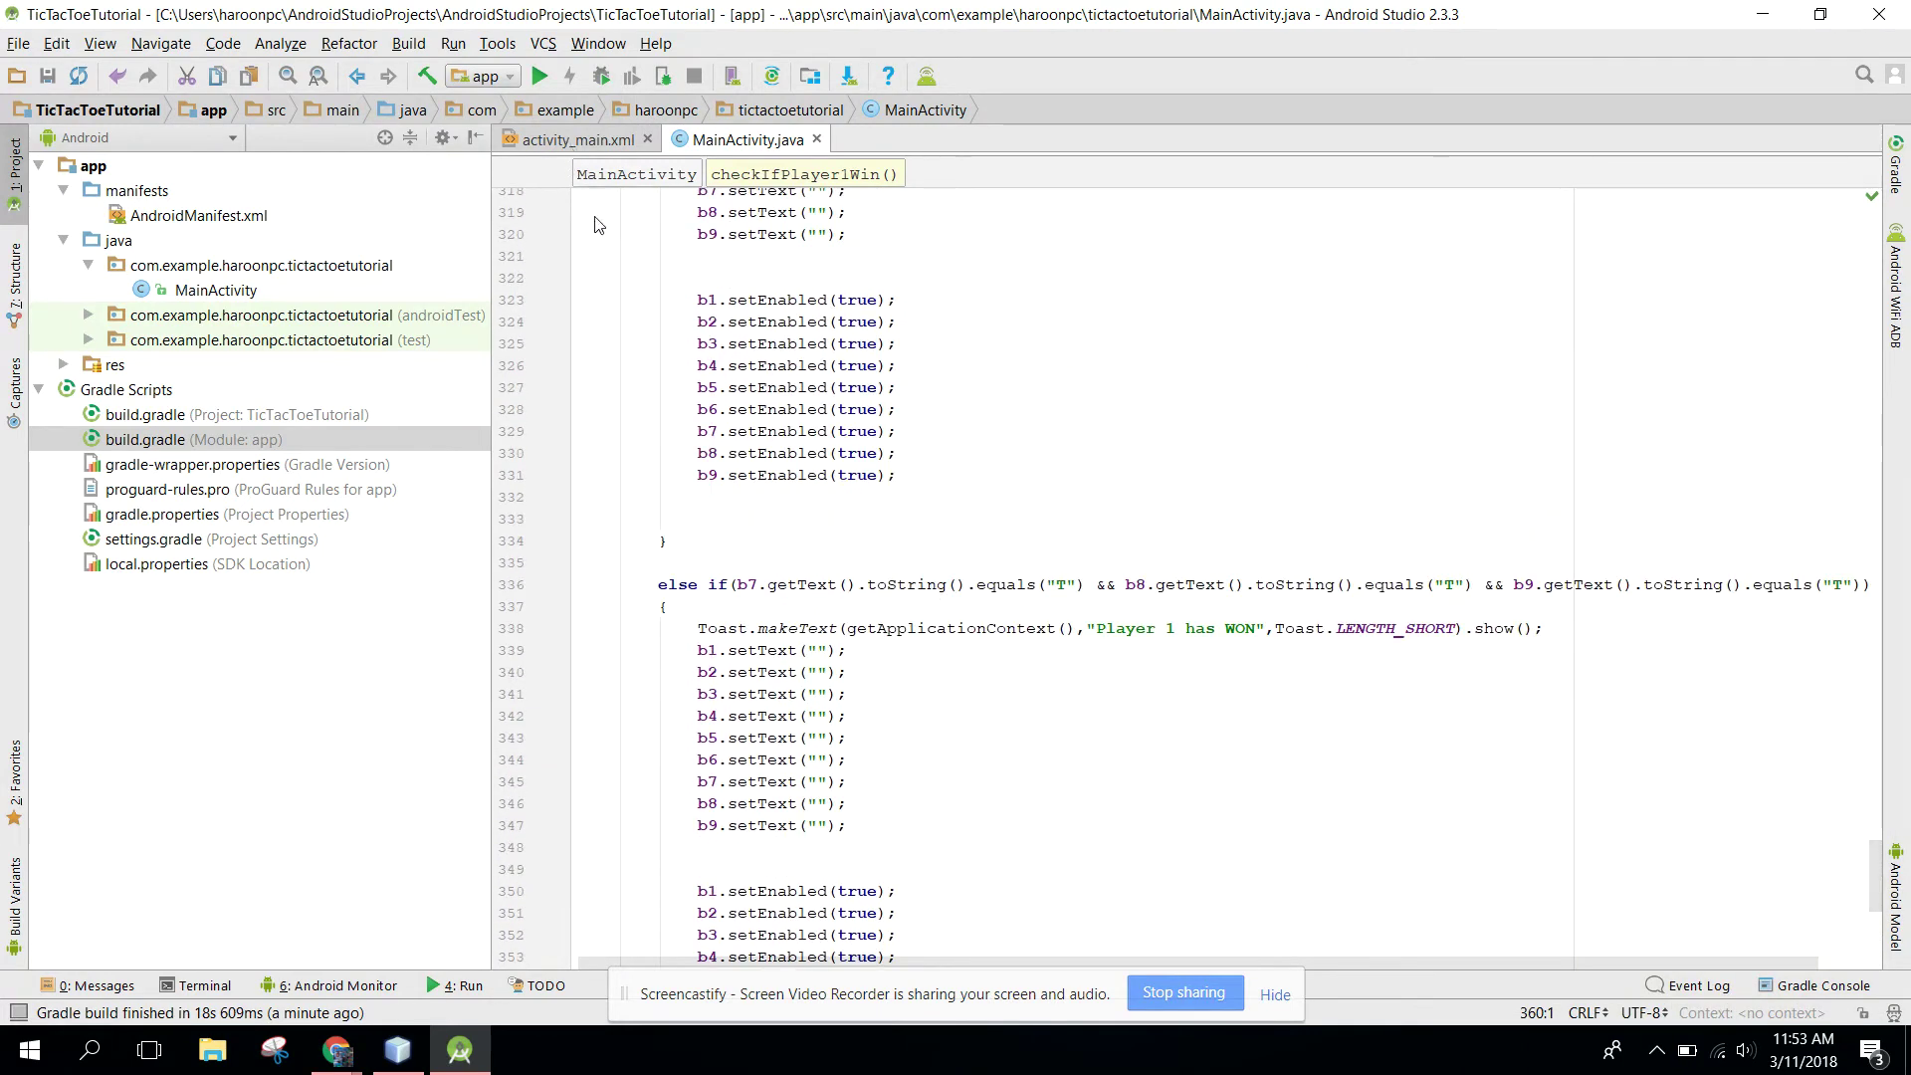
{"action": "left_click", "coordinate": [579, 140]}
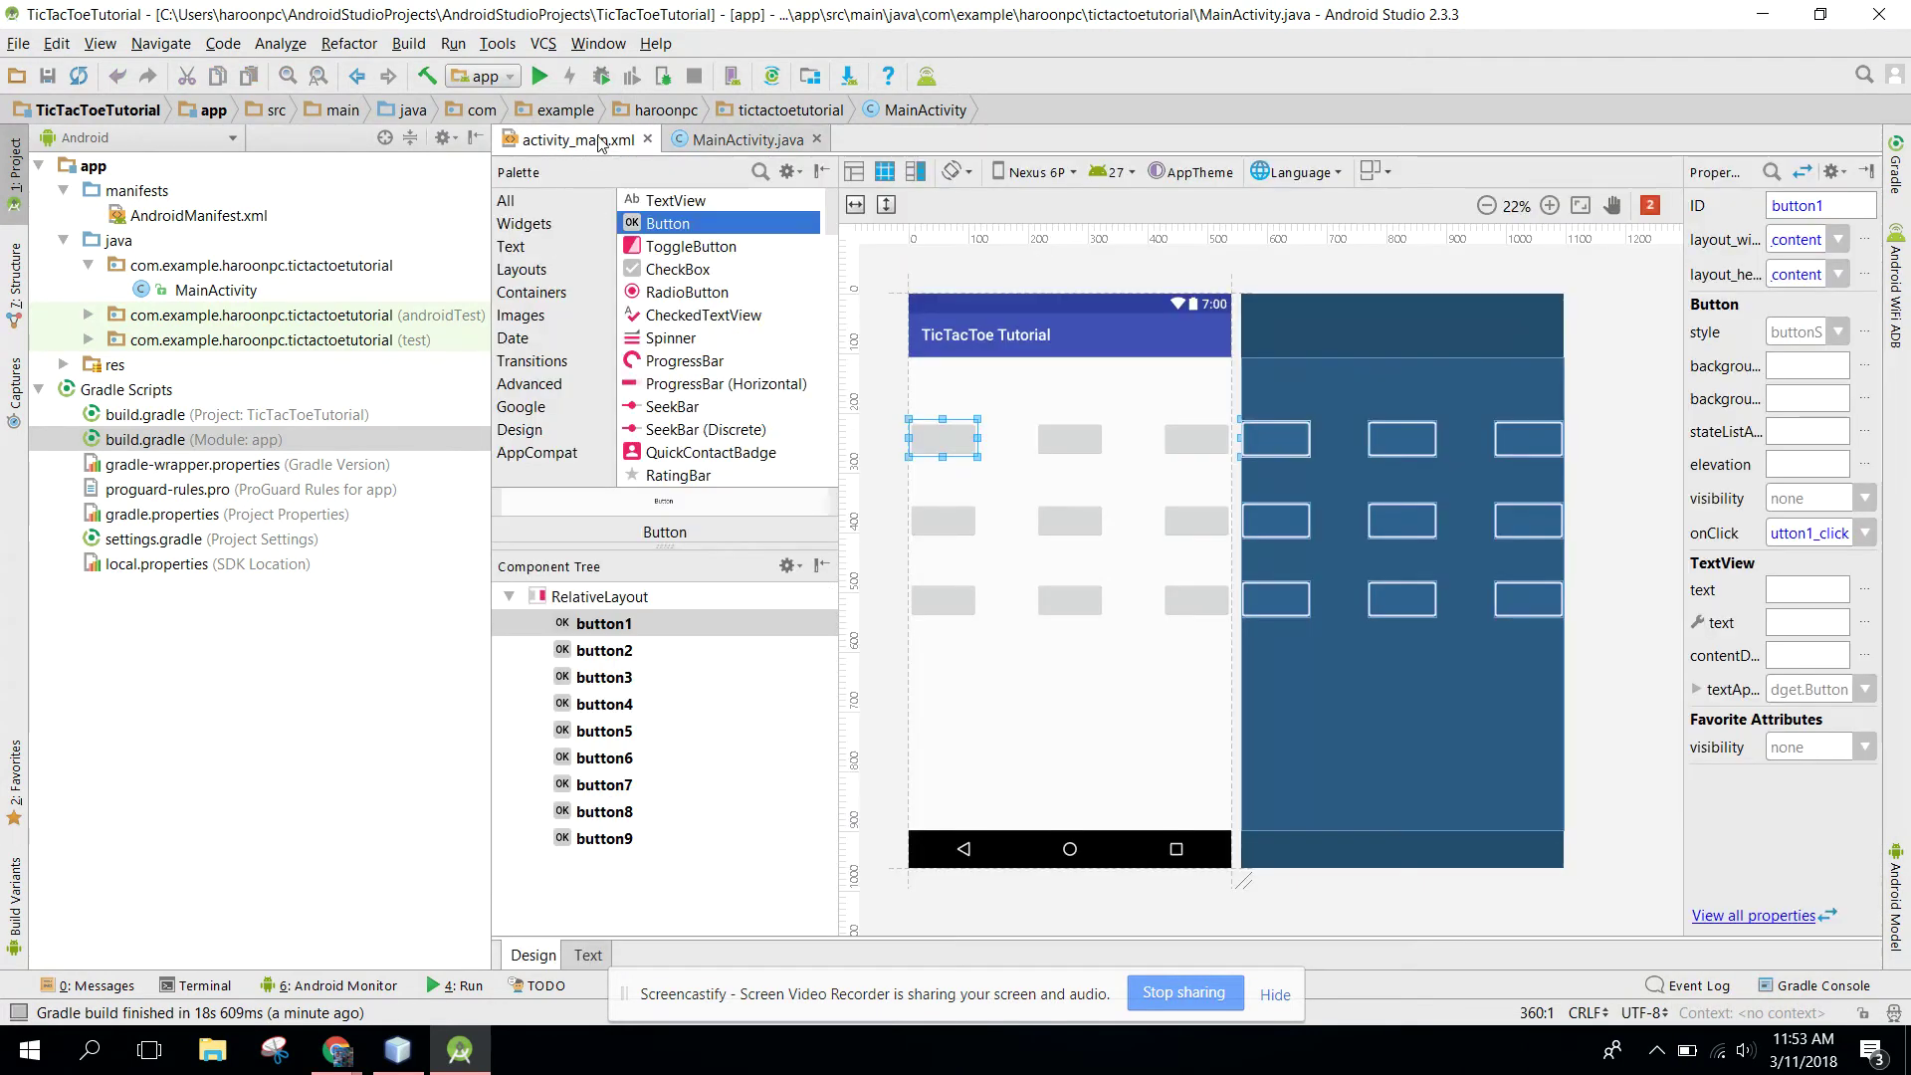
Step: In the activity_main.xml source, add android:textSize="18sp" to button1
{"action": "left_click", "coordinate": [587, 953]}
{"action": "left_click", "coordinate": [1433, 448]}
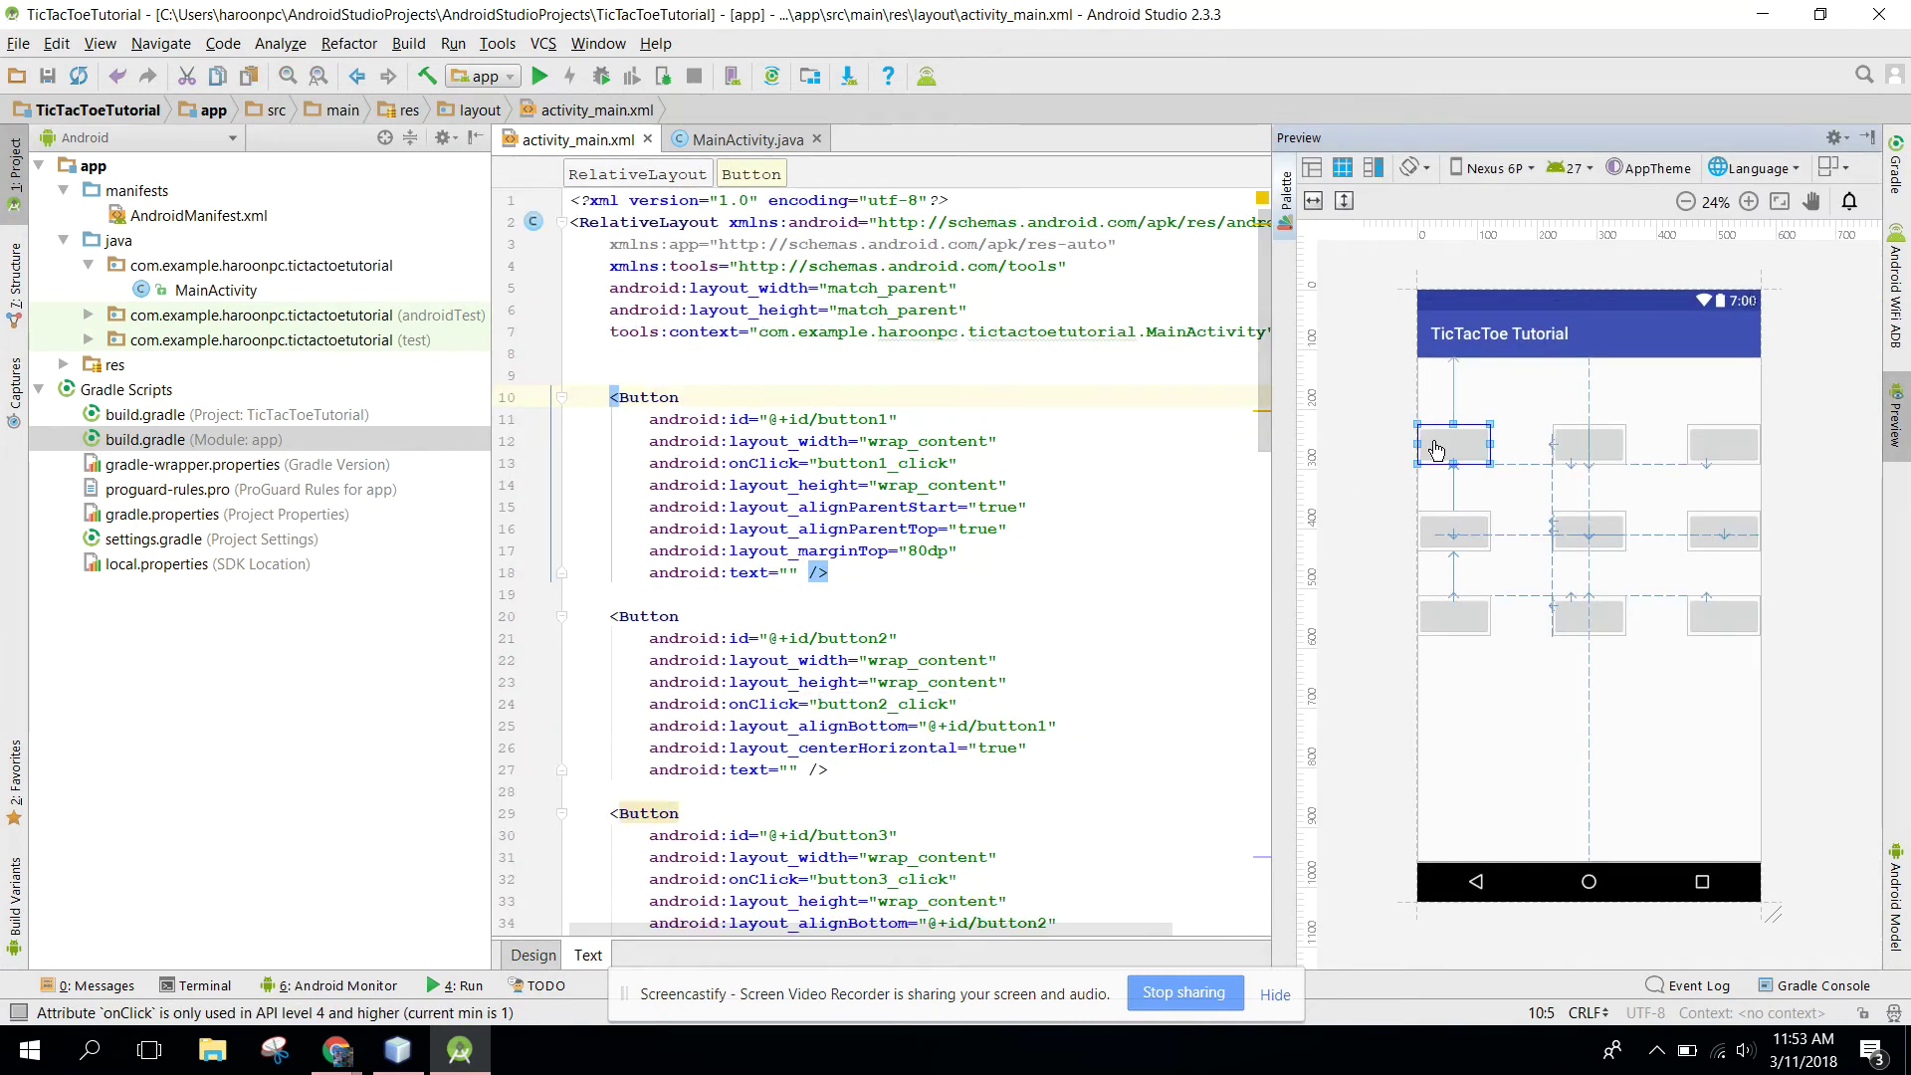
{"action": "left_click", "coordinate": [1003, 461]}
{"action": "key", "text": "End"}
{"action": "key", "text": "Return"}
{"action": "type", "text": "t"}
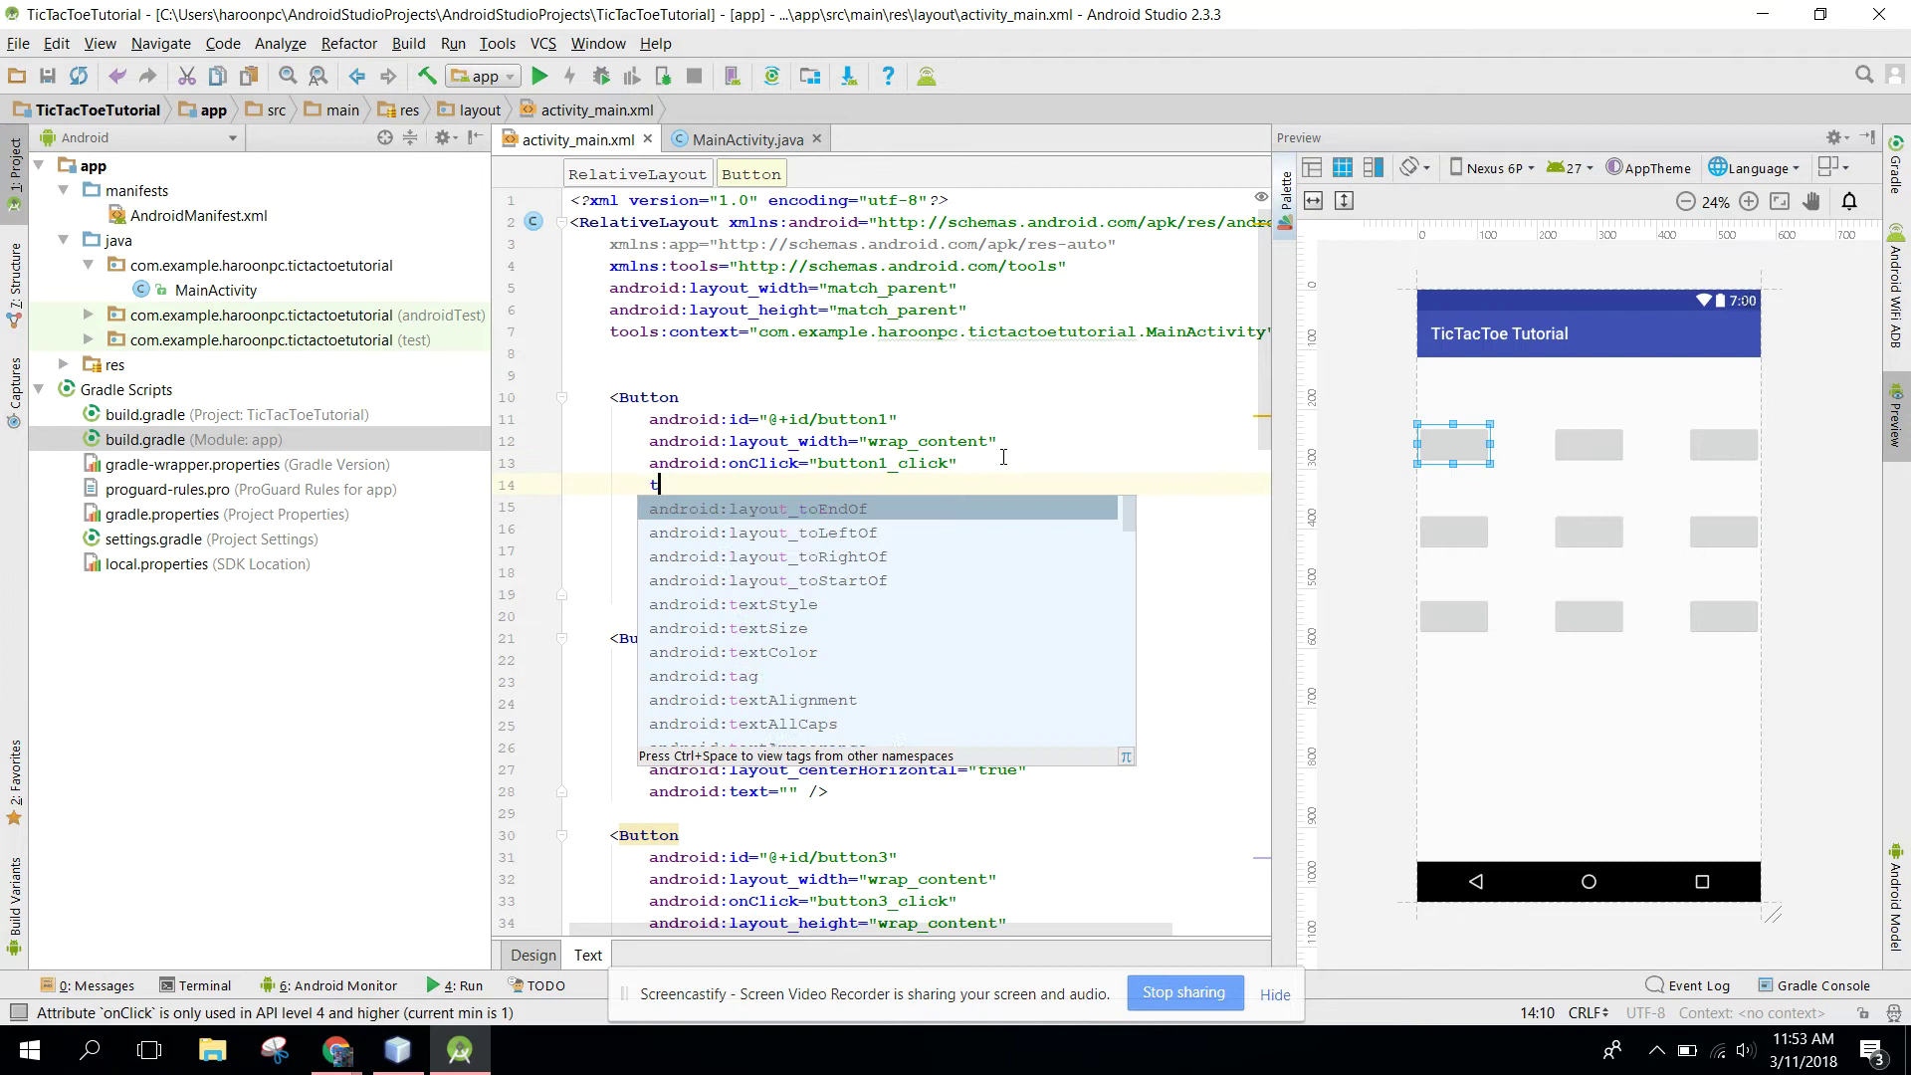
{"action": "type", "text": "exts"}
{"action": "key", "text": "Return"}
{"action": "type", "text": "16"}
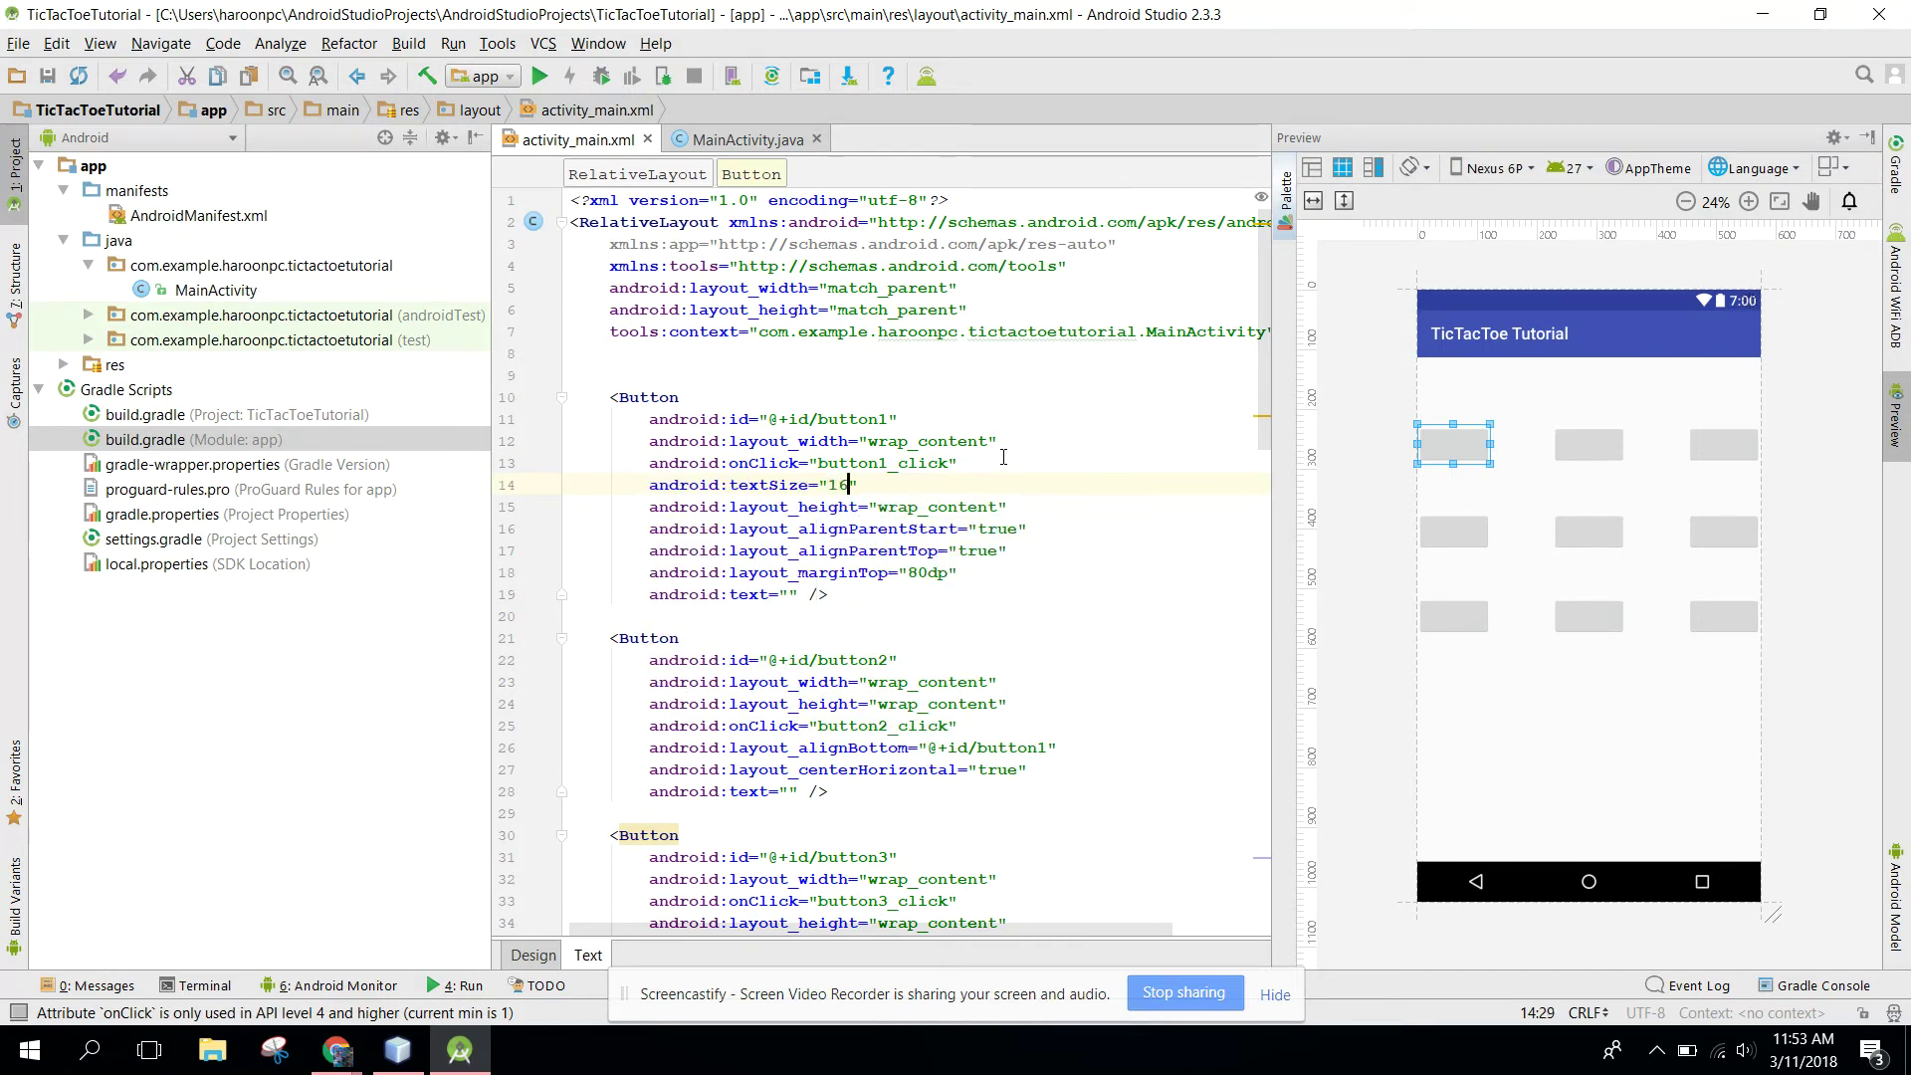
{"action": "type", "text": "sp"}
{"action": "key", "text": "Return"}
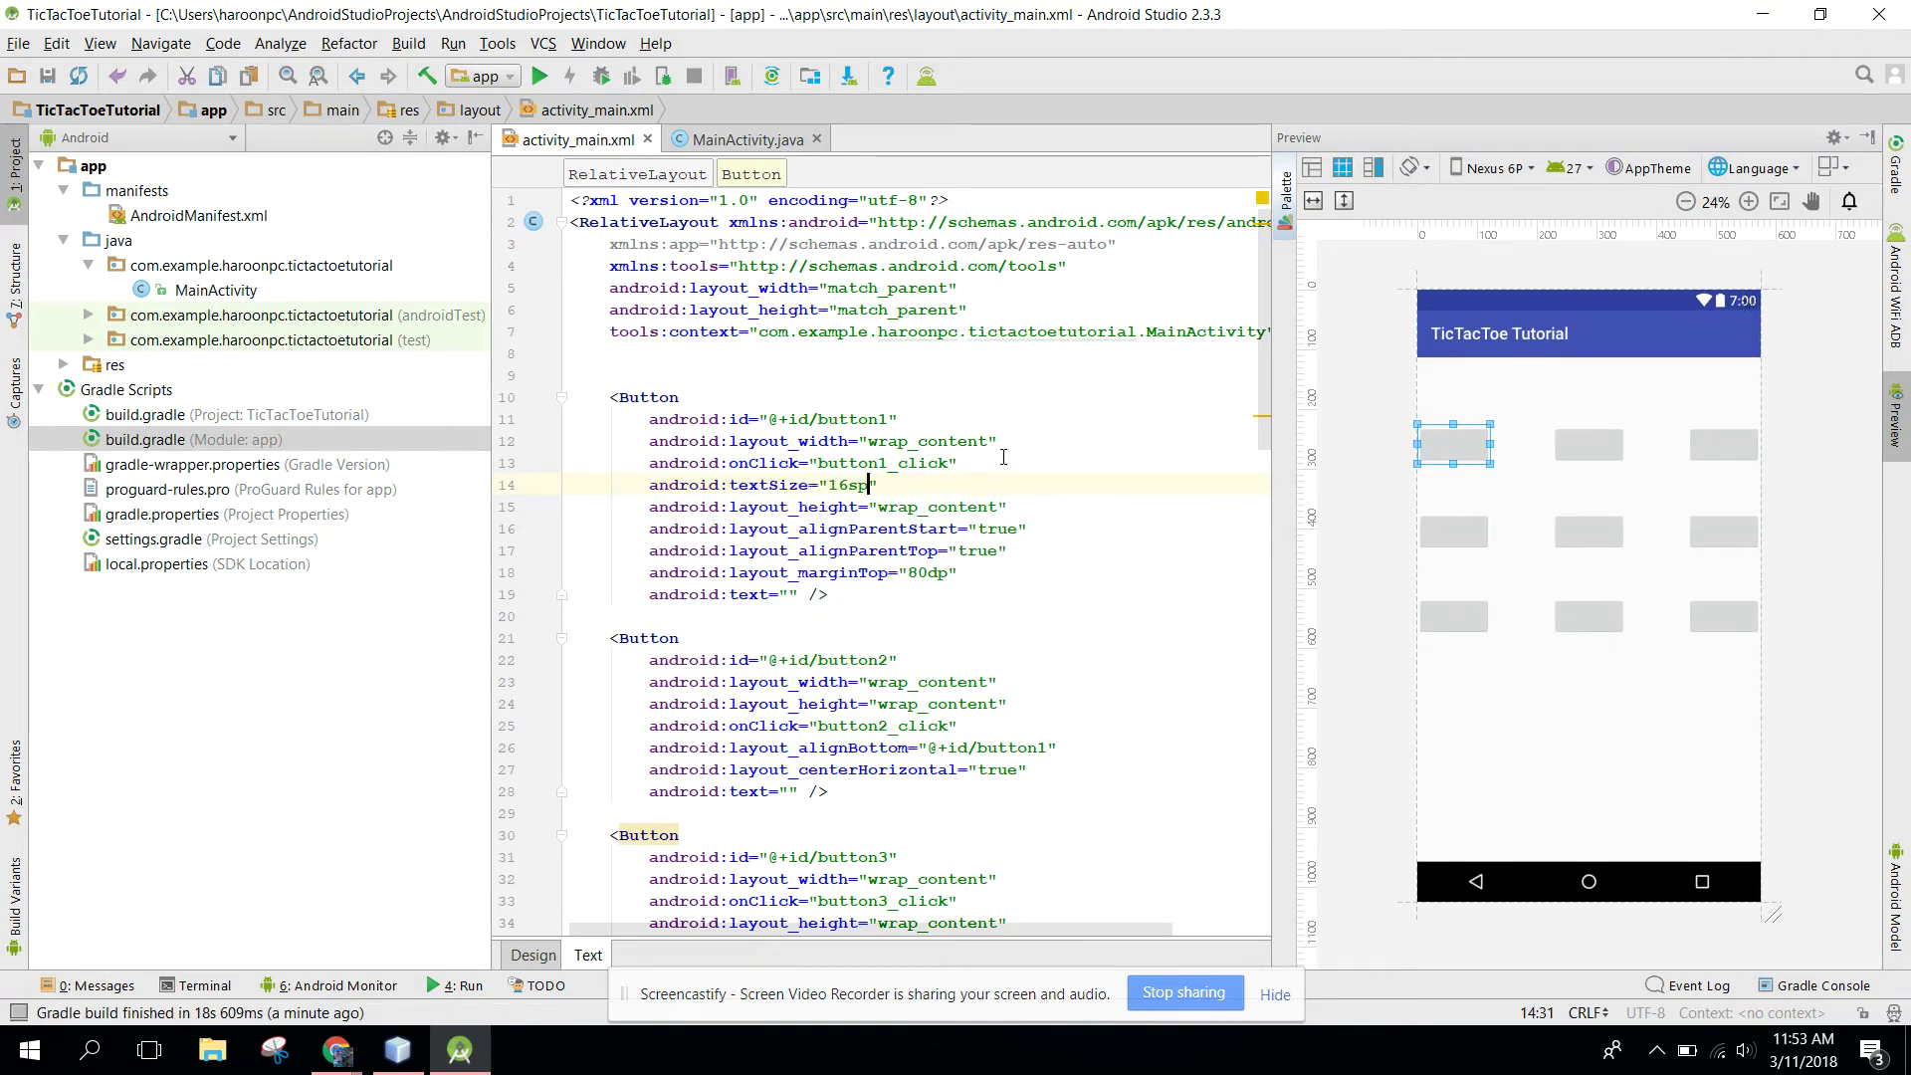
Step: Add android:textStyle="bold" to button1 and select both new attribute lines
{"action": "key", "text": "End"}
{"action": "key", "text": "Return"}
{"action": "type", "text": "texts"}
{"action": "key", "text": "Down"}
{"action": "key", "text": "Return"}
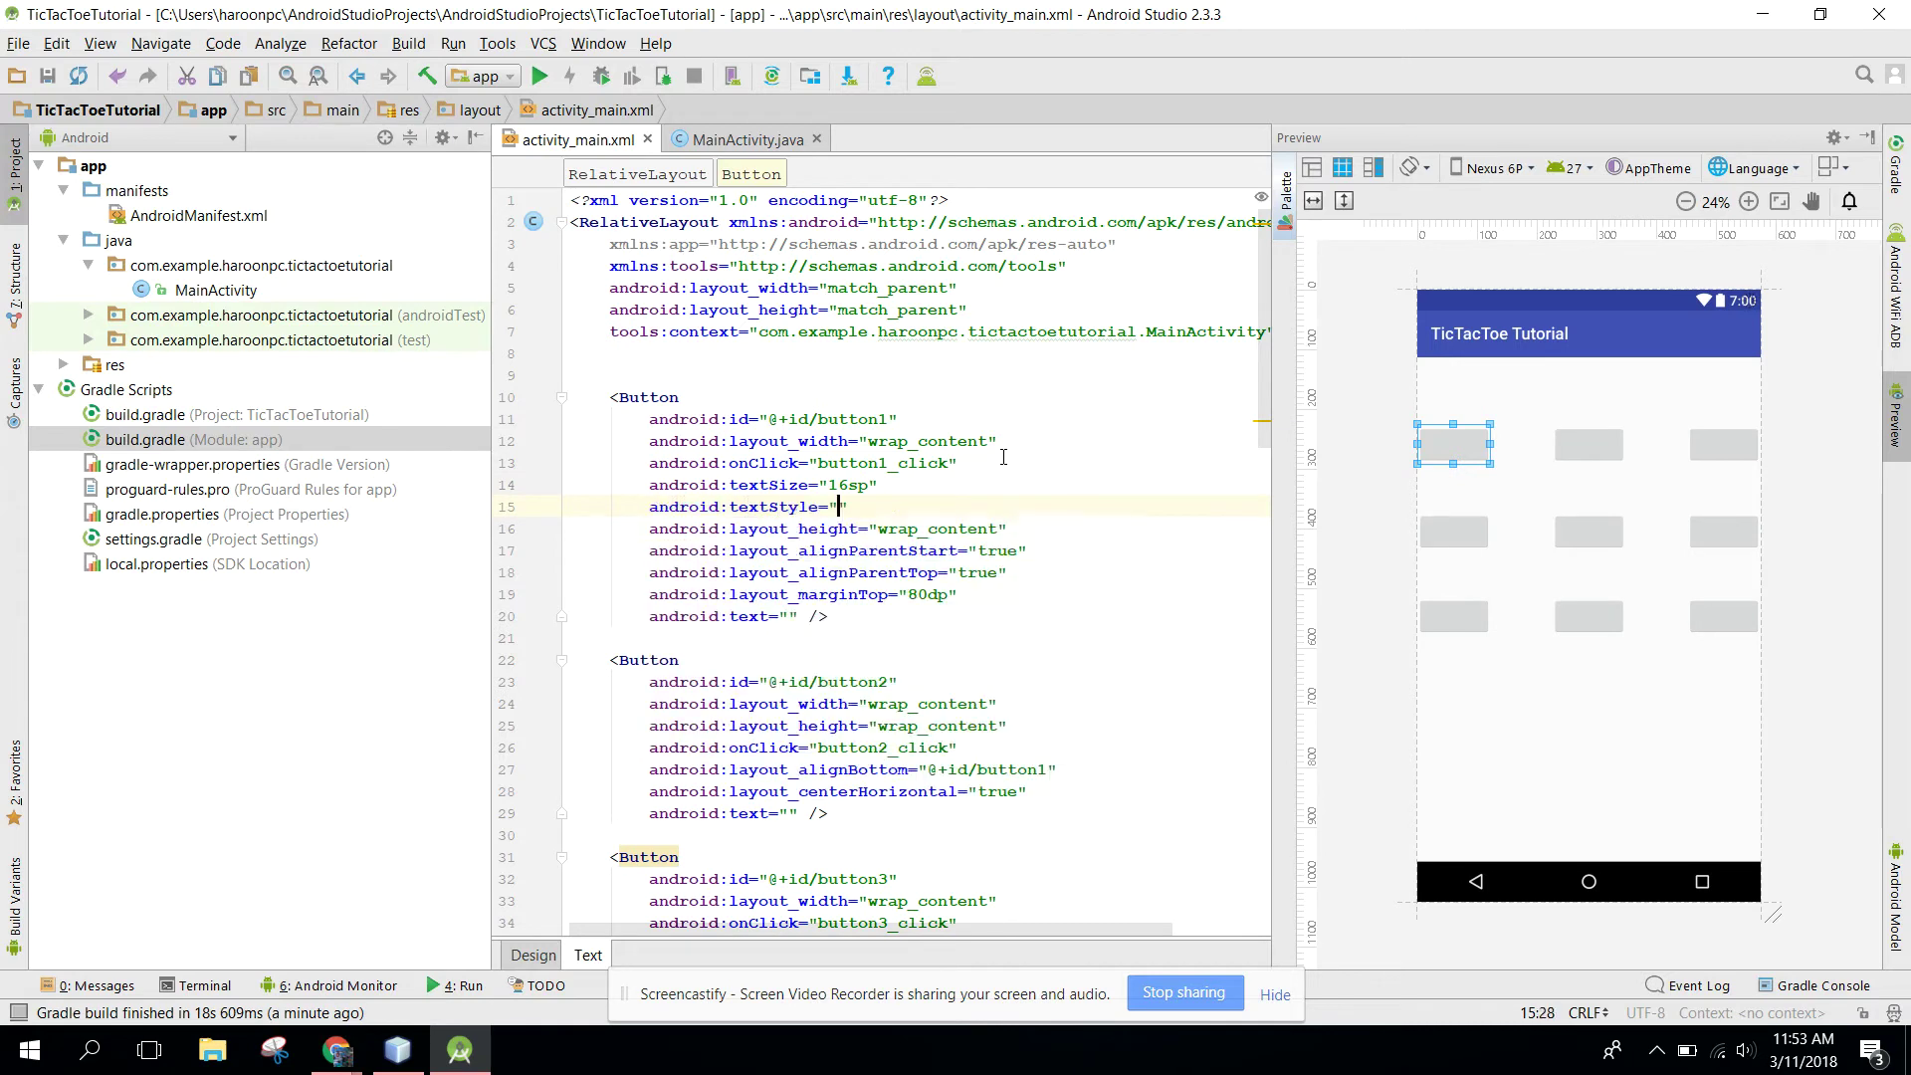
{"action": "type", "text": "b"}
{"action": "key", "text": "Return"}
{"action": "type", "text": "8"}
{"action": "left_click_drag", "start_coordinate": [643, 484], "coordinate": [927, 506]}
{"action": "key", "text": "ctrl+c"}
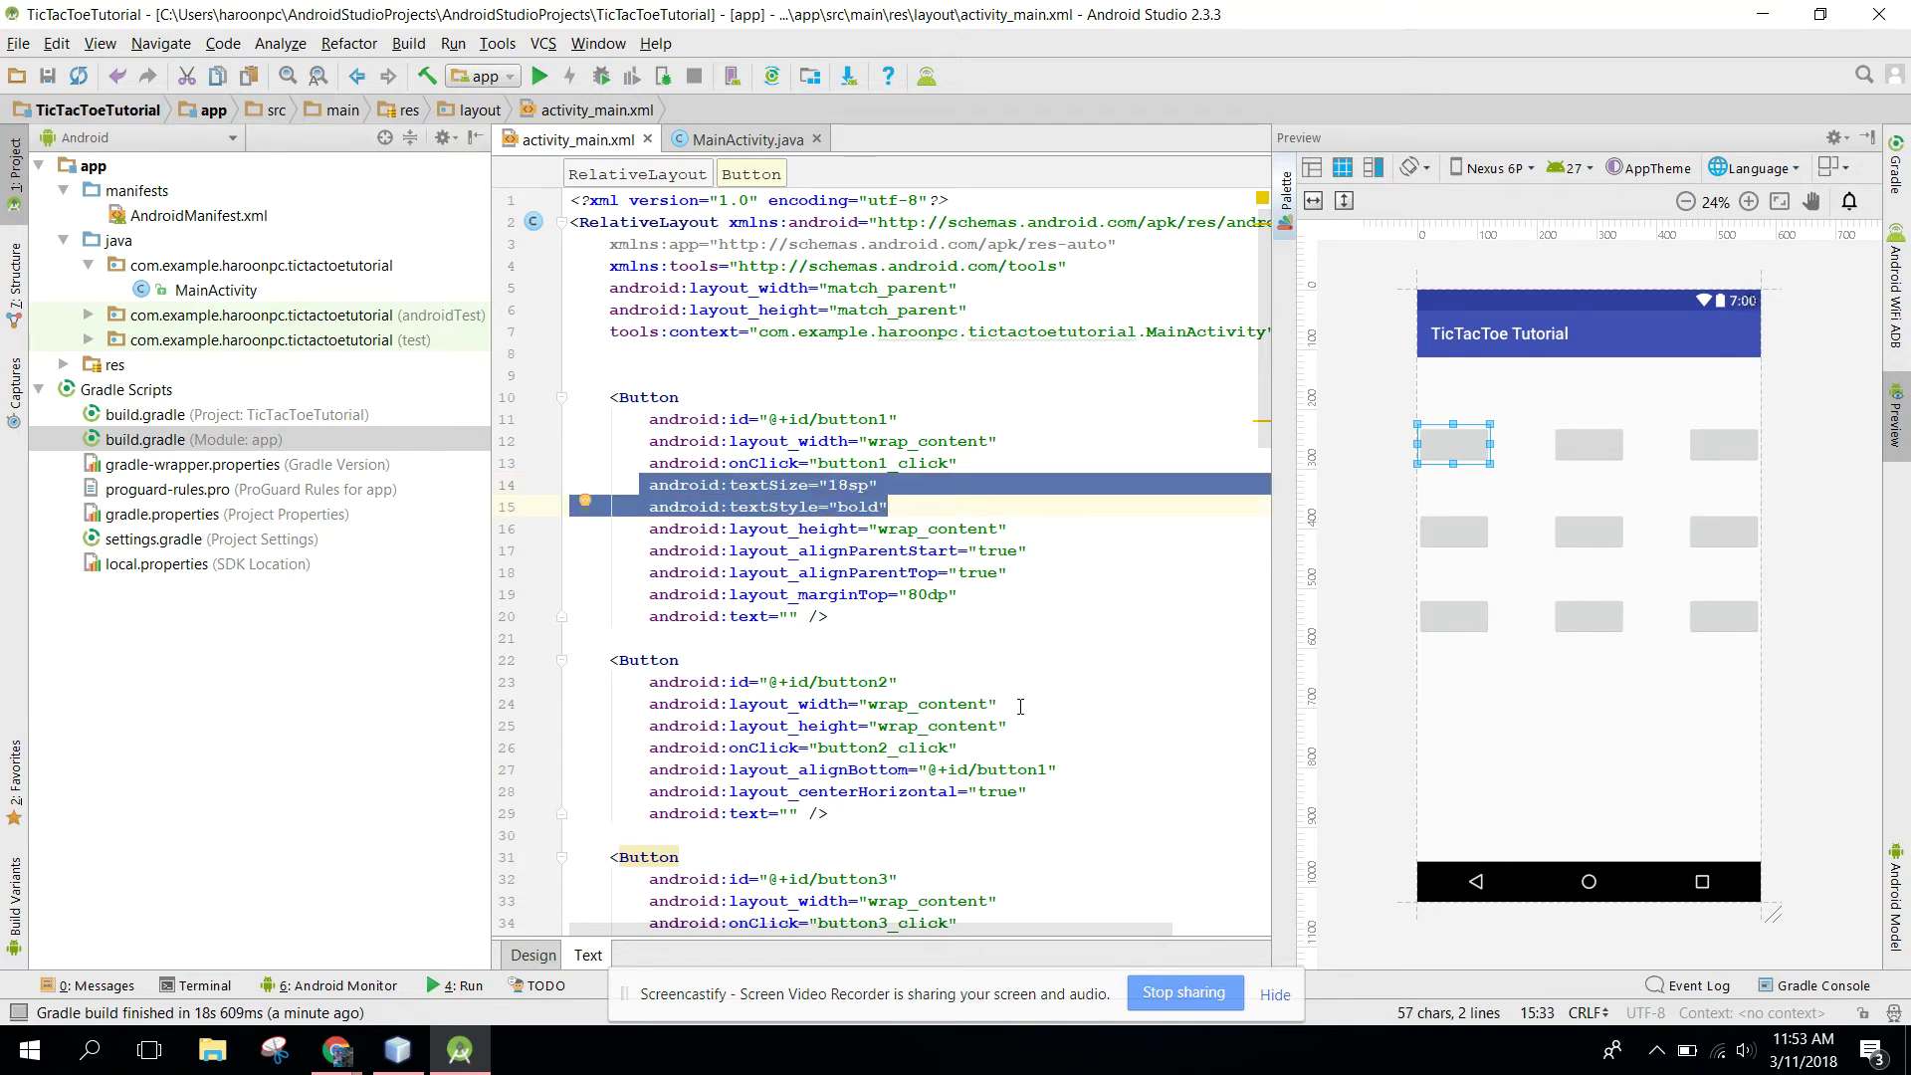
{"action": "left_click", "coordinate": [1020, 703]}
Step: Paste the 18sp bold text attributes into button2, button3, button4 and button5
{"action": "key", "text": "Return"}
{"action": "key", "text": "ctrl+v"}
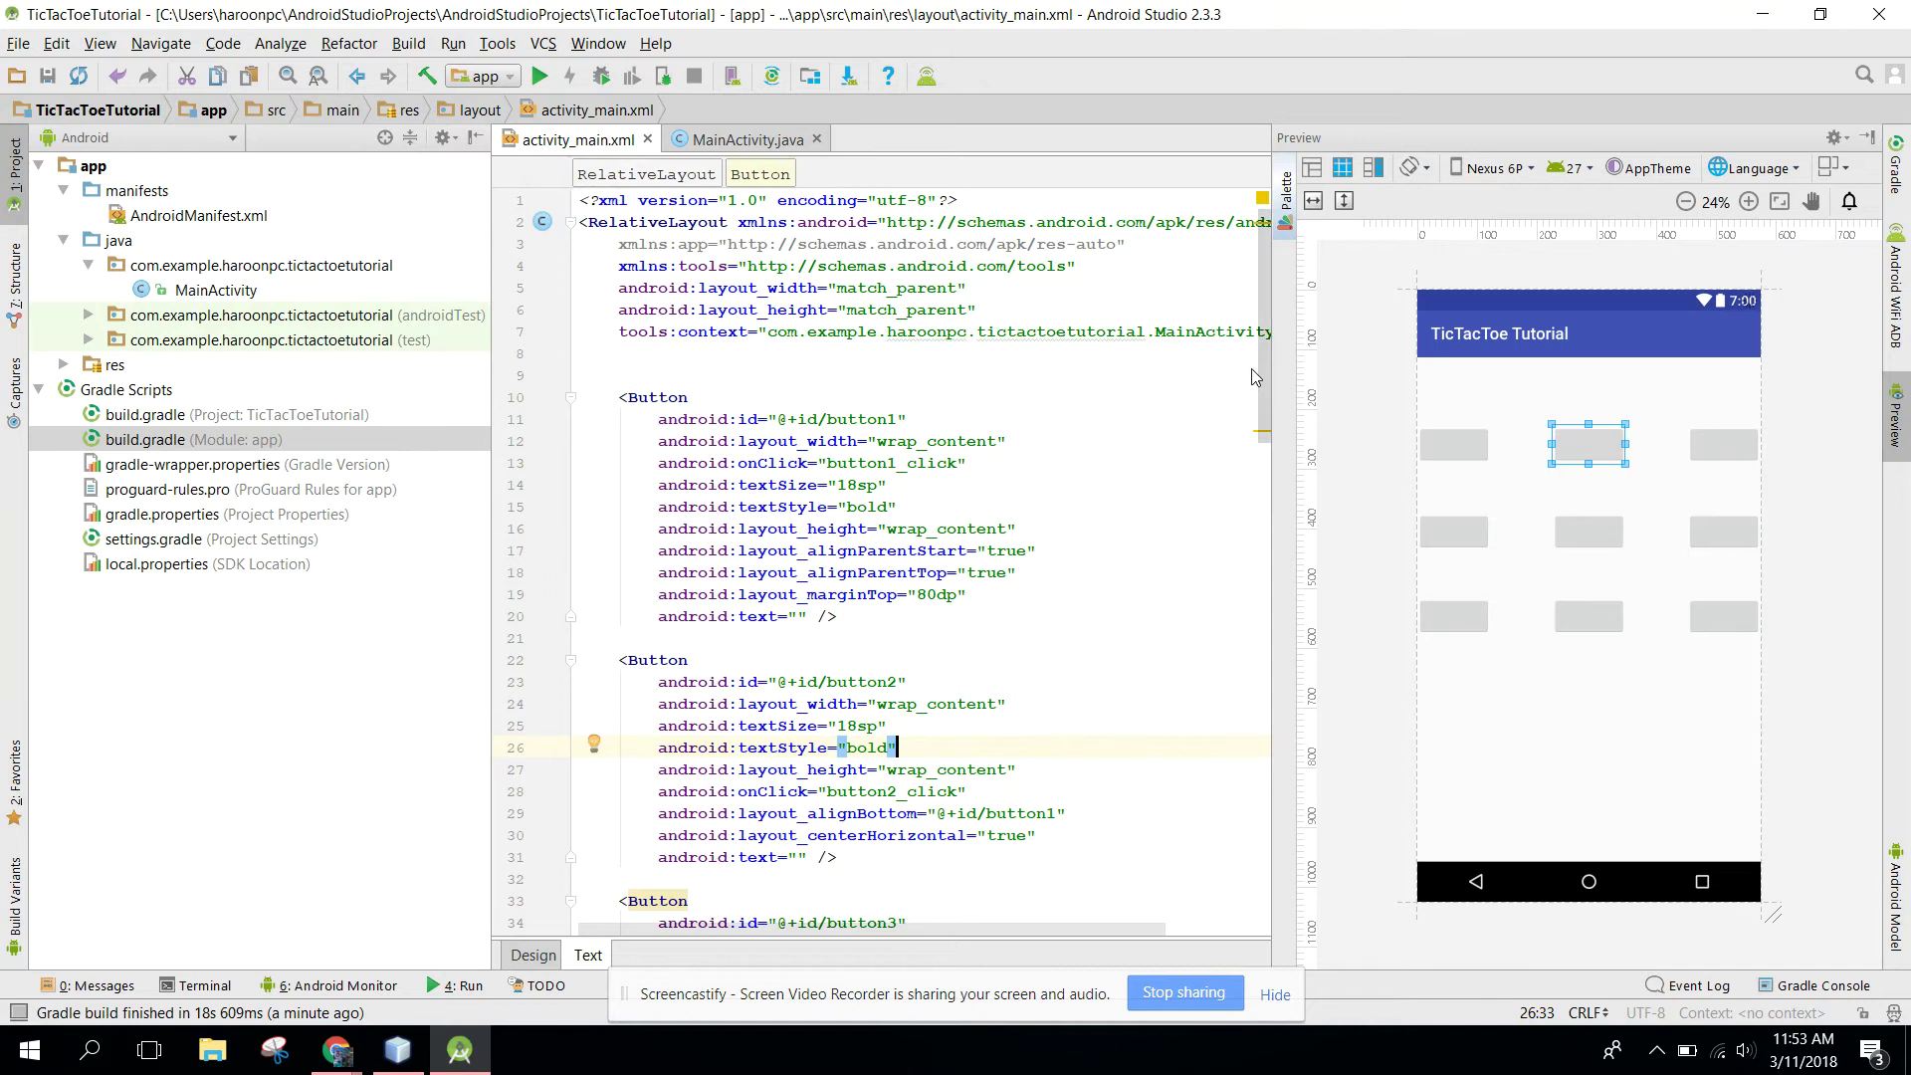
{"action": "left_click_drag", "start_coordinate": [1263, 377], "coordinate": [1266, 525]}
{"action": "left_click", "coordinate": [1070, 510]}
{"action": "key", "text": "Return"}
{"action": "key", "text": "ctrl+v"}
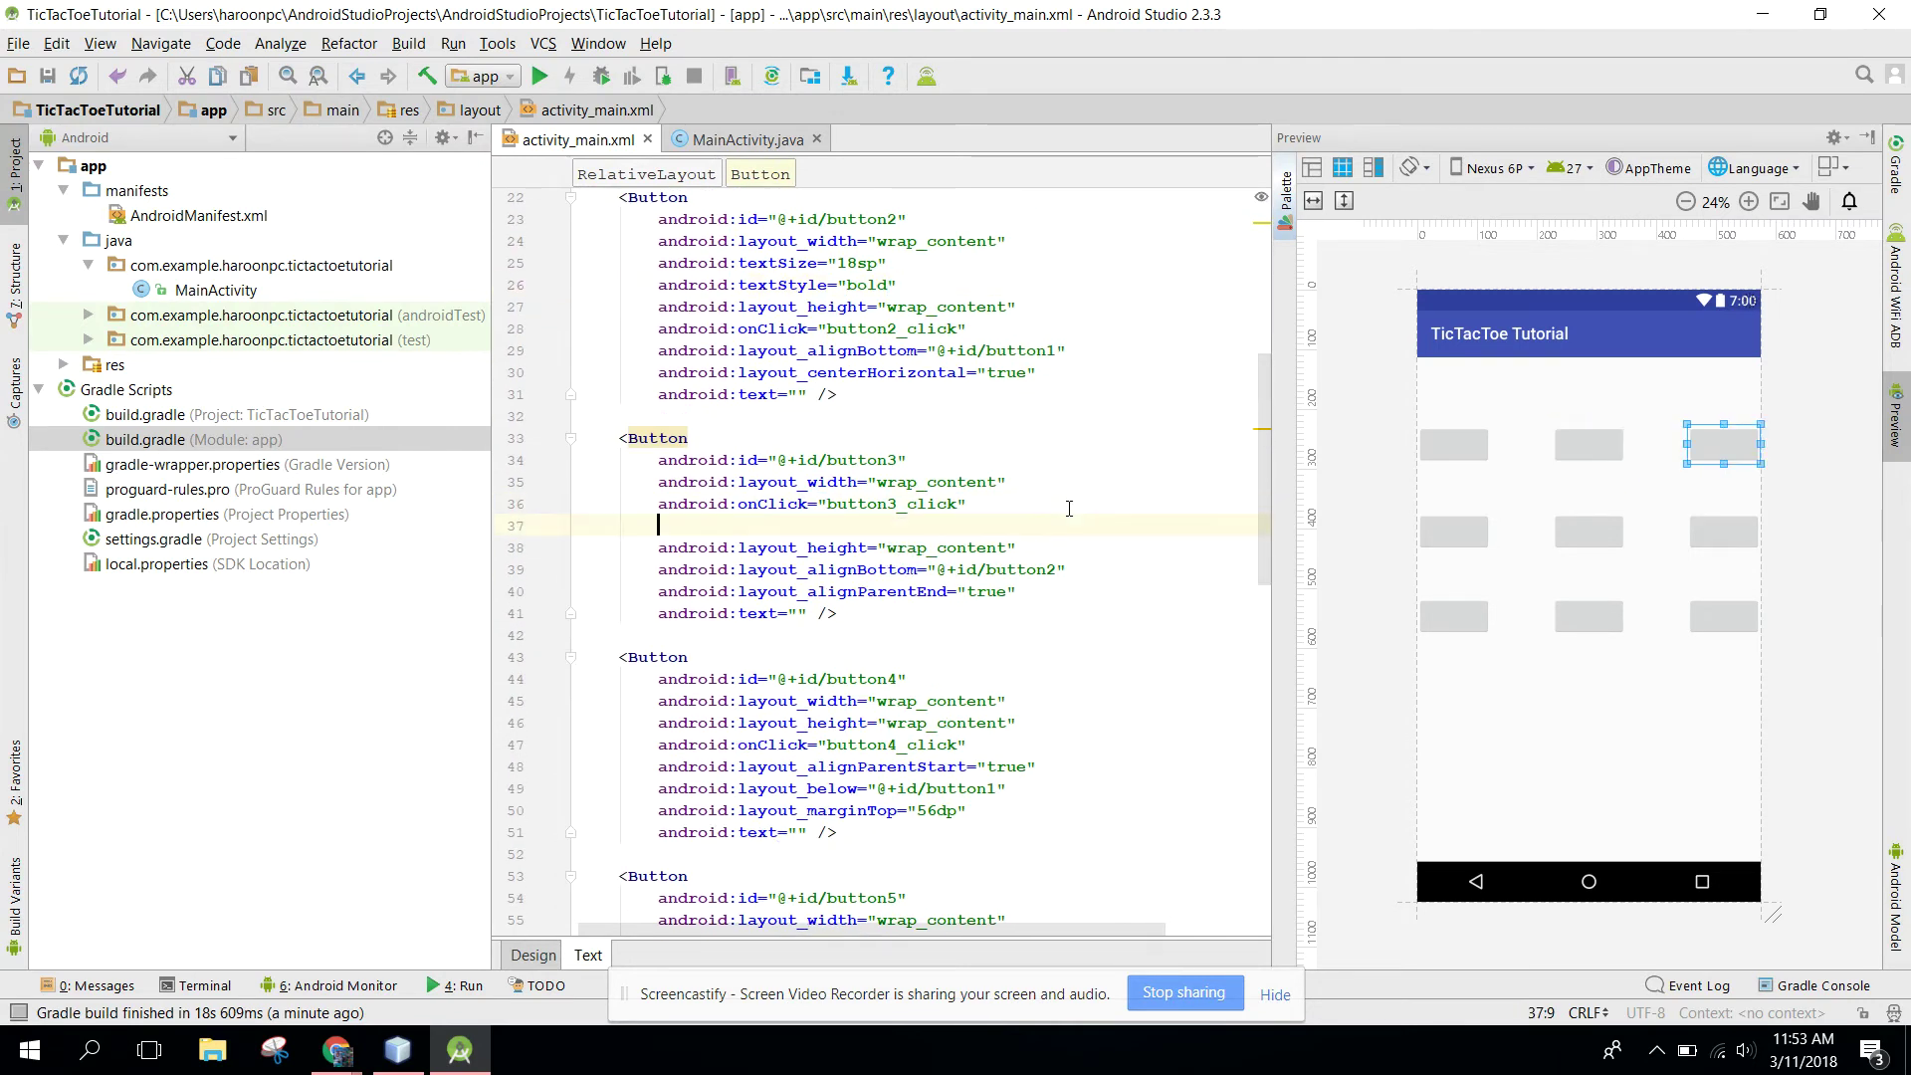
{"action": "scroll", "coordinate": [1074, 538], "scroll_direction": "down", "scroll_amount": 4}
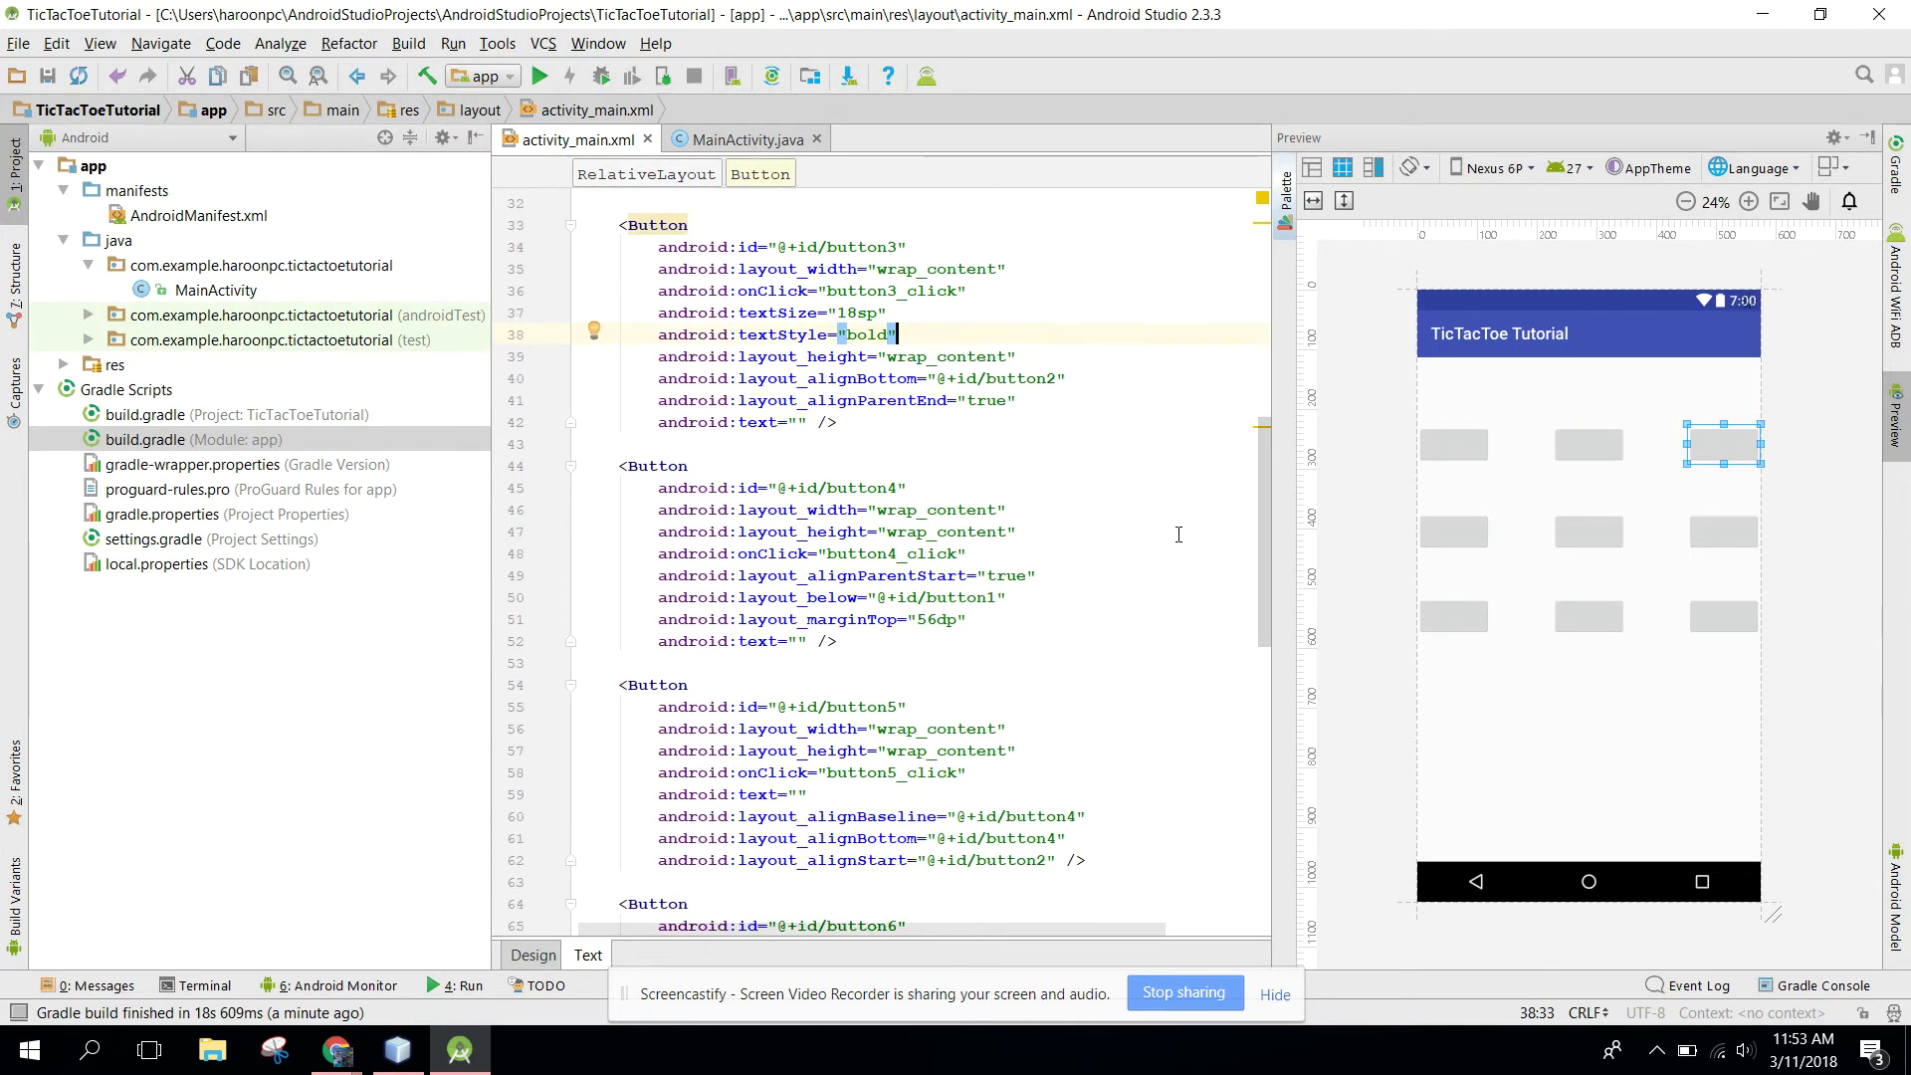
{"action": "left_click", "coordinate": [1078, 550]}
{"action": "key", "text": "Return"}
{"action": "key", "text": "ctrl+v"}
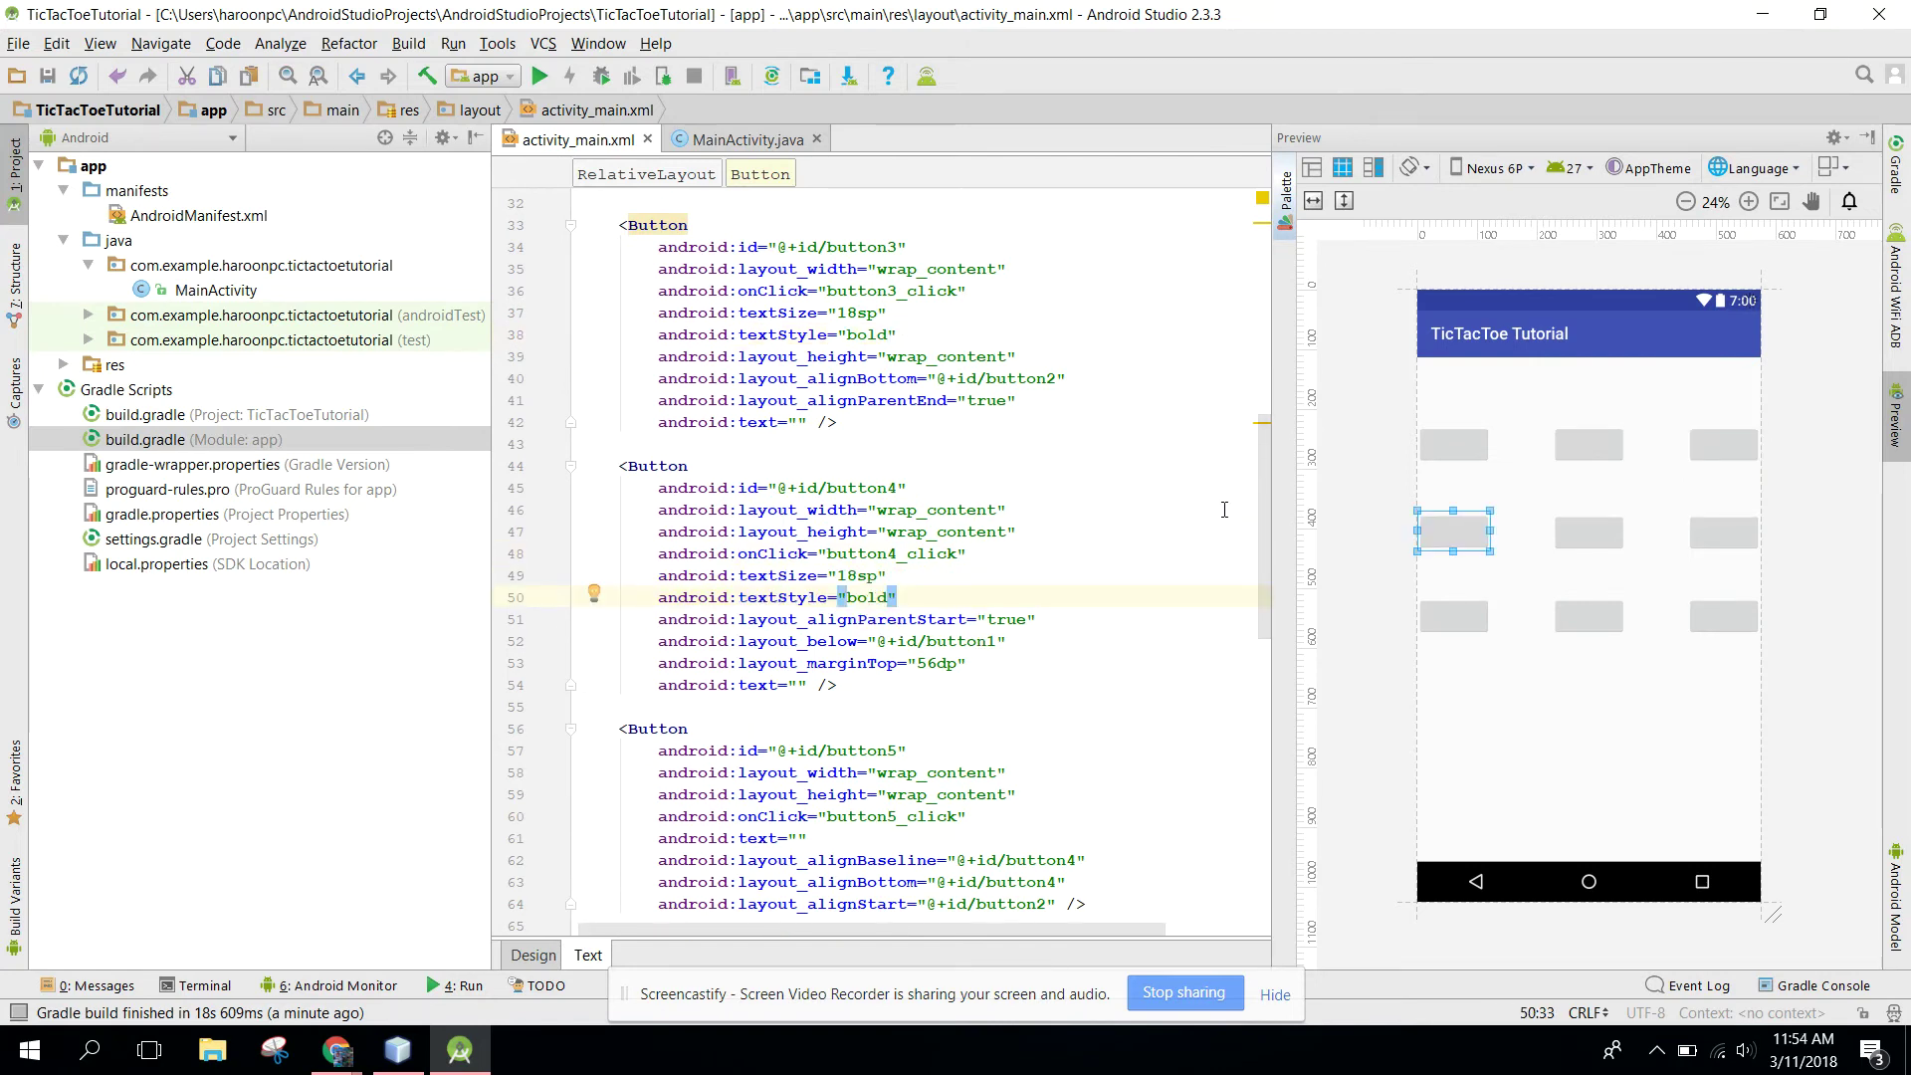
{"action": "scroll", "coordinate": [1075, 538], "scroll_direction": "down", "scroll_amount": 4}
{"action": "left_click", "coordinate": [1079, 482]}
{"action": "key", "text": "Return"}
{"action": "type", "text": "android:textSize=\"18sp\"         android:textStyle=\"bold\""}
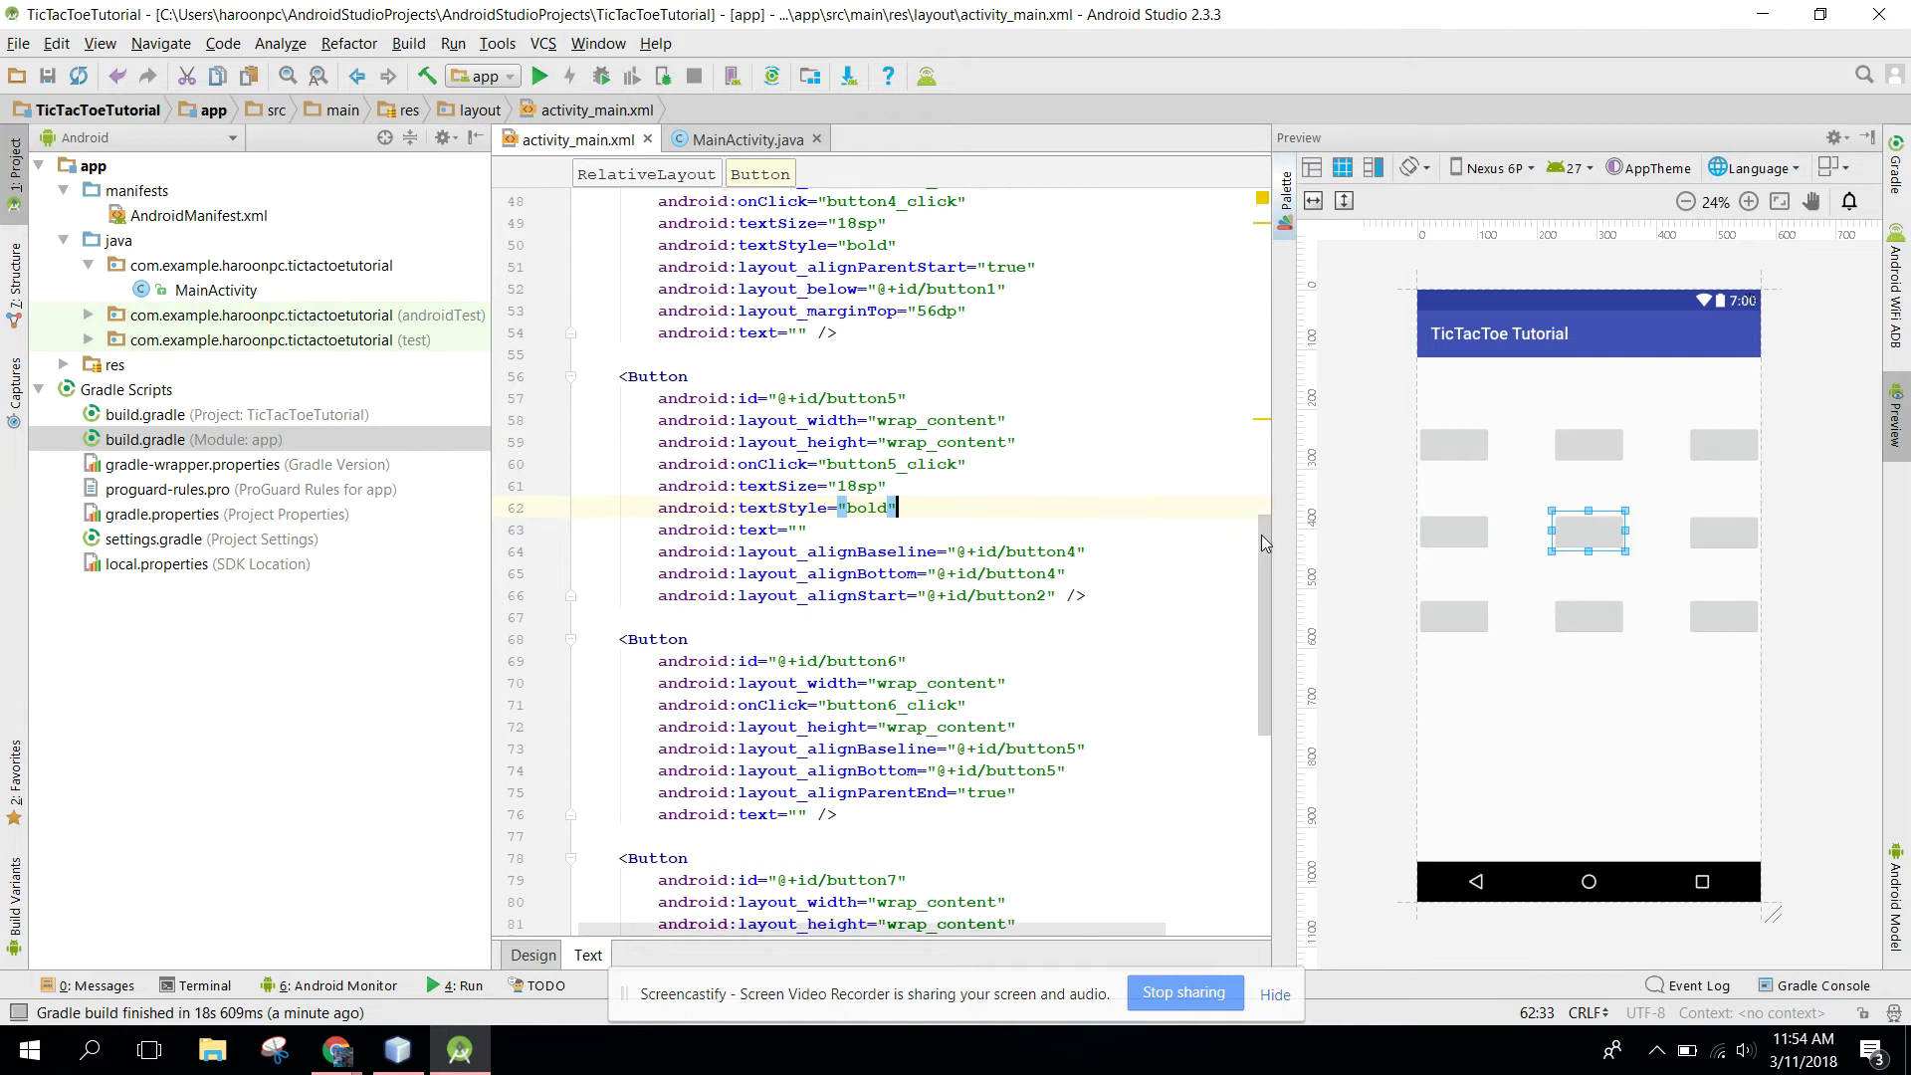
{"action": "scroll", "coordinate": [1261, 533], "scroll_direction": "down", "scroll_amount": 3}
Step: Paste the same attributes into button6 through button9, then return to Design view
{"action": "left_click", "coordinate": [1094, 514]}
{"action": "key", "text": "Return"}
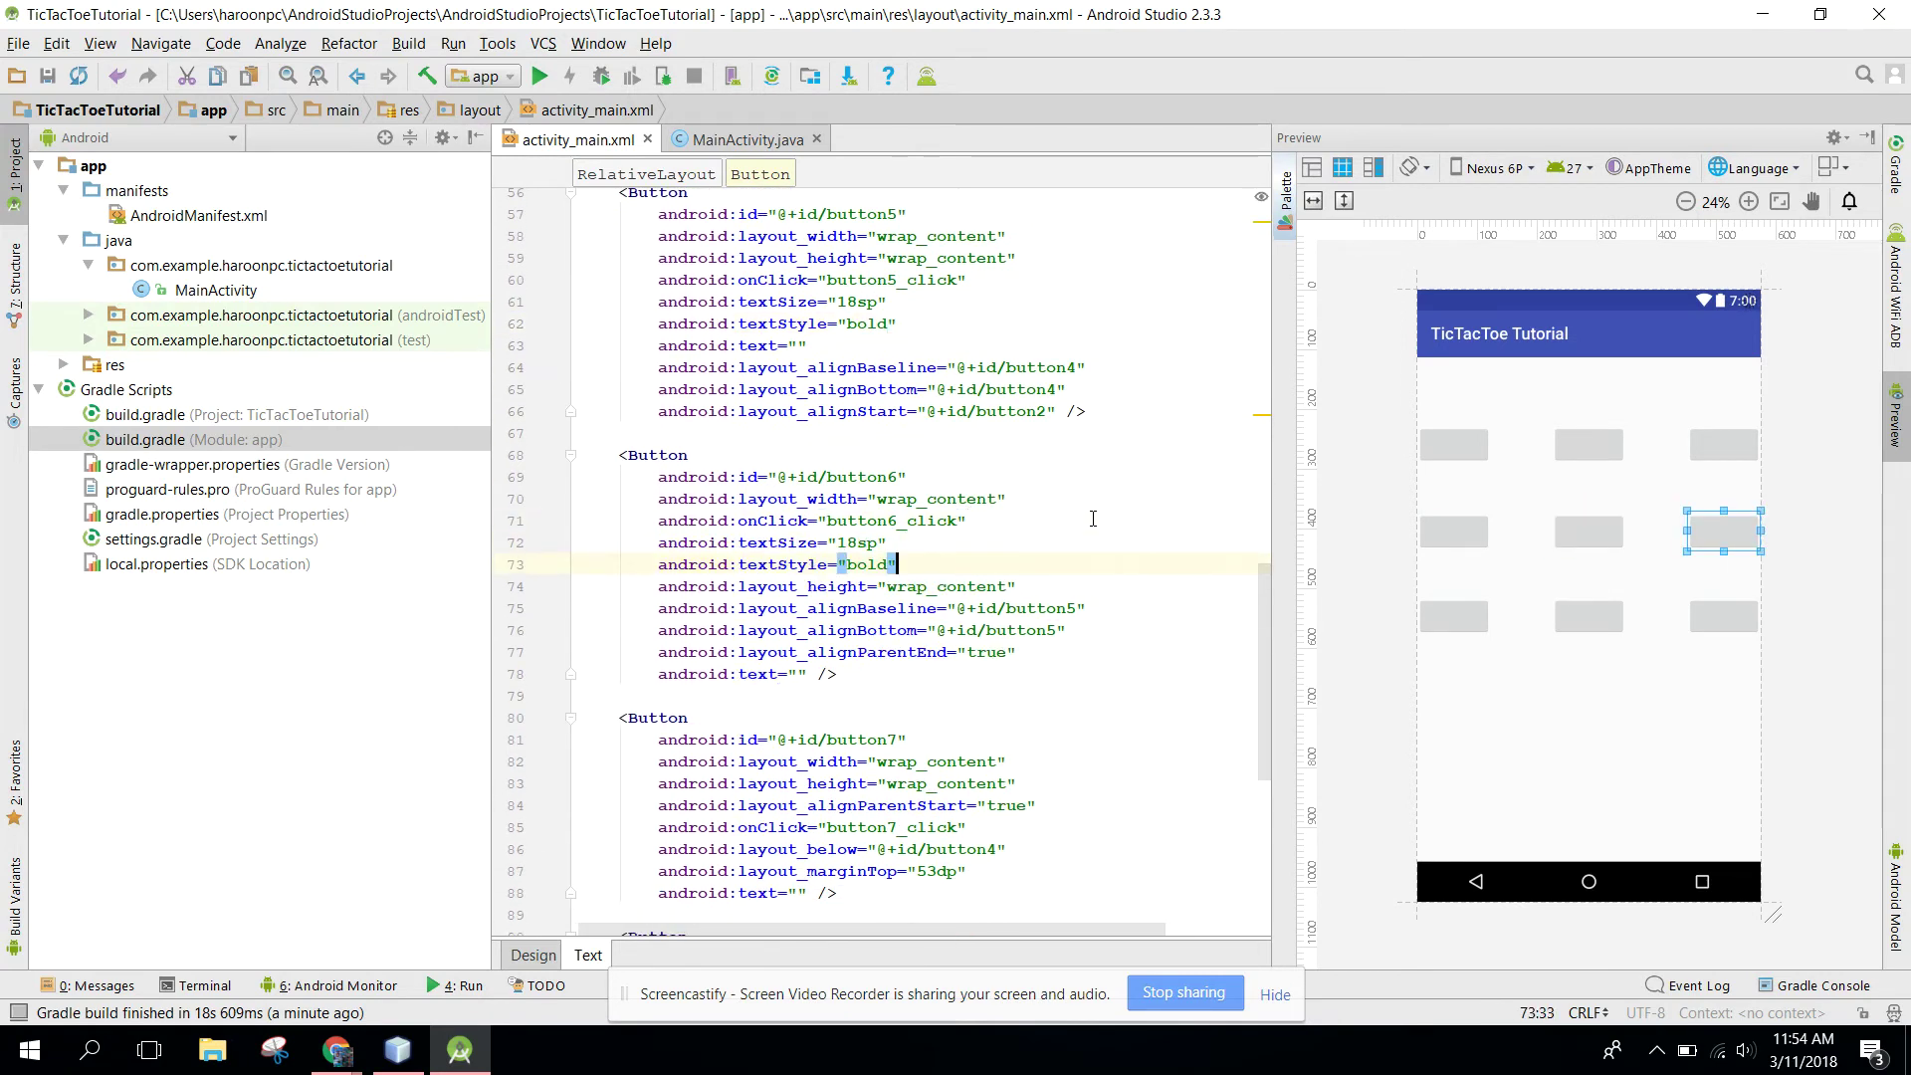
{"action": "scroll", "coordinate": [1266, 597], "scroll_direction": "down", "scroll_amount": 3}
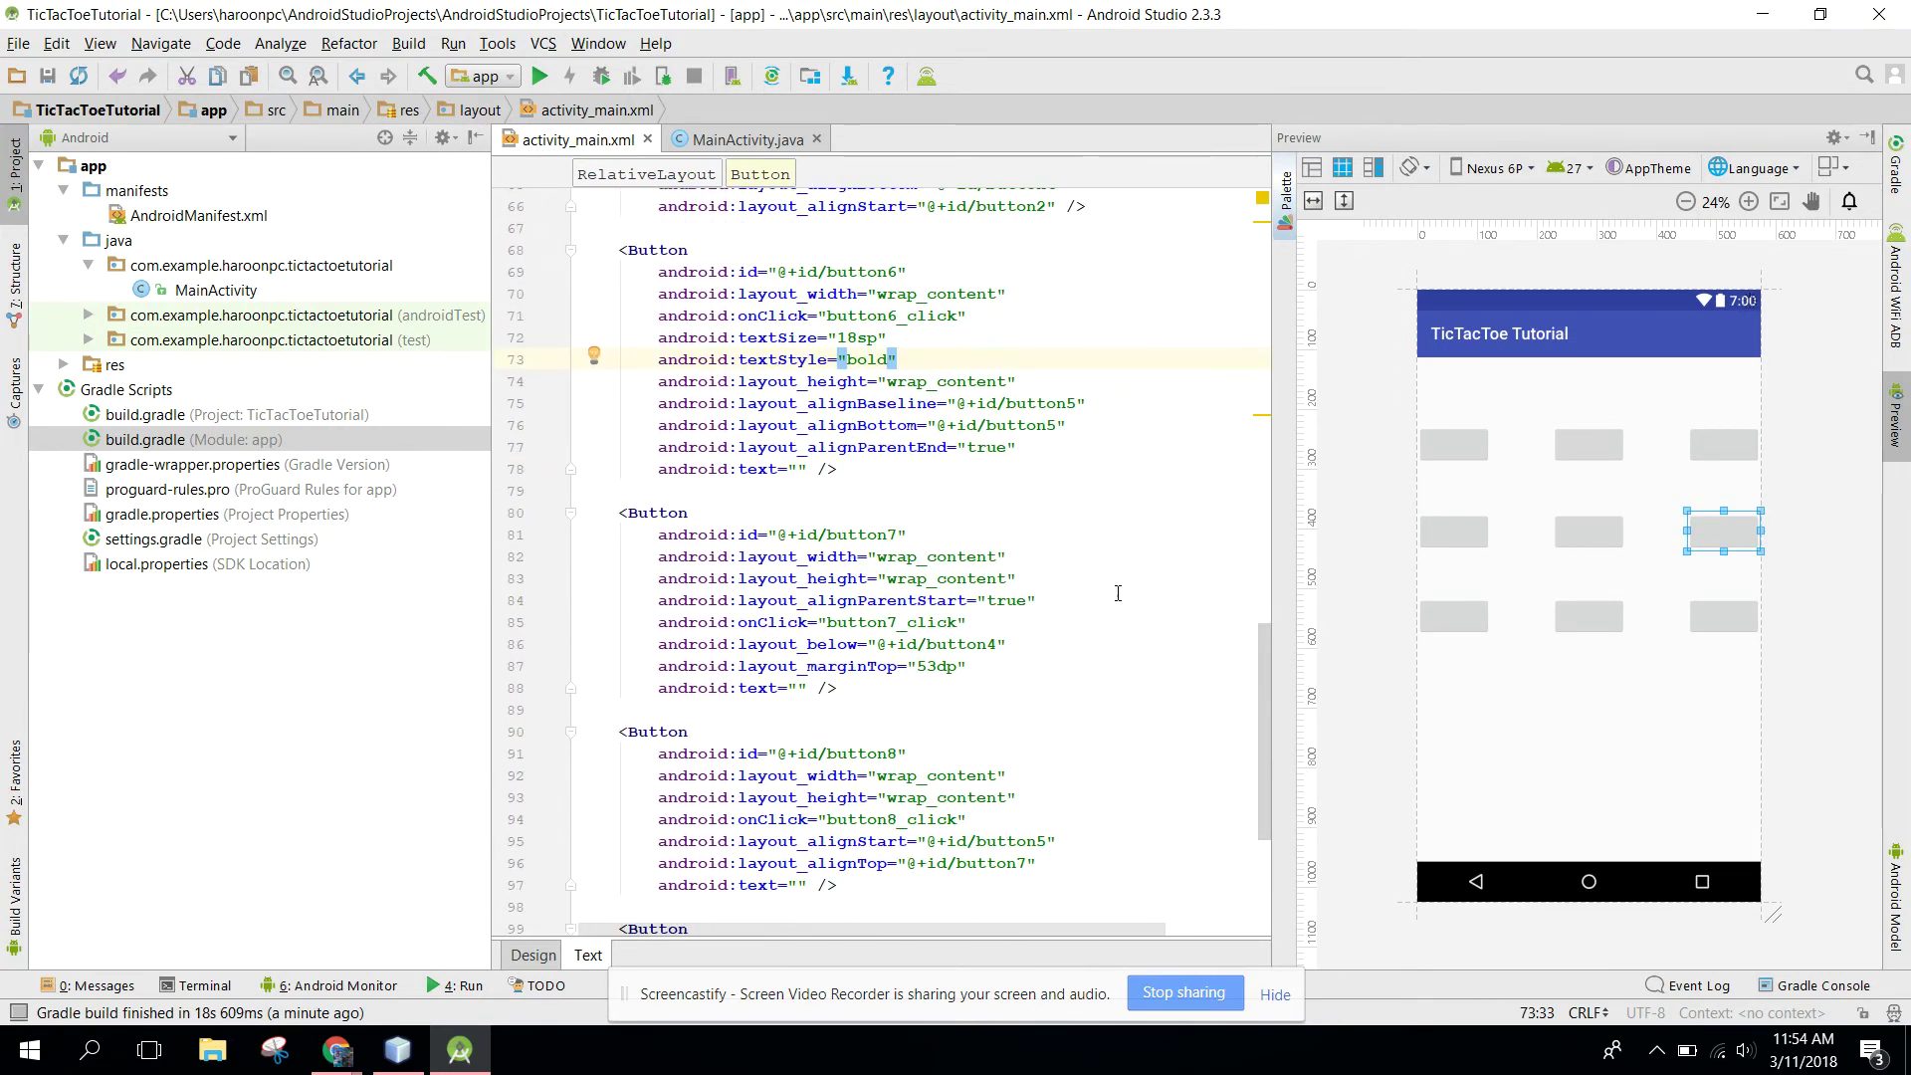
{"action": "left_click", "coordinate": [1015, 578]}
{"action": "type", "text": "android:textSize=\"18sp\"         android:textStyle=\"bold\""}
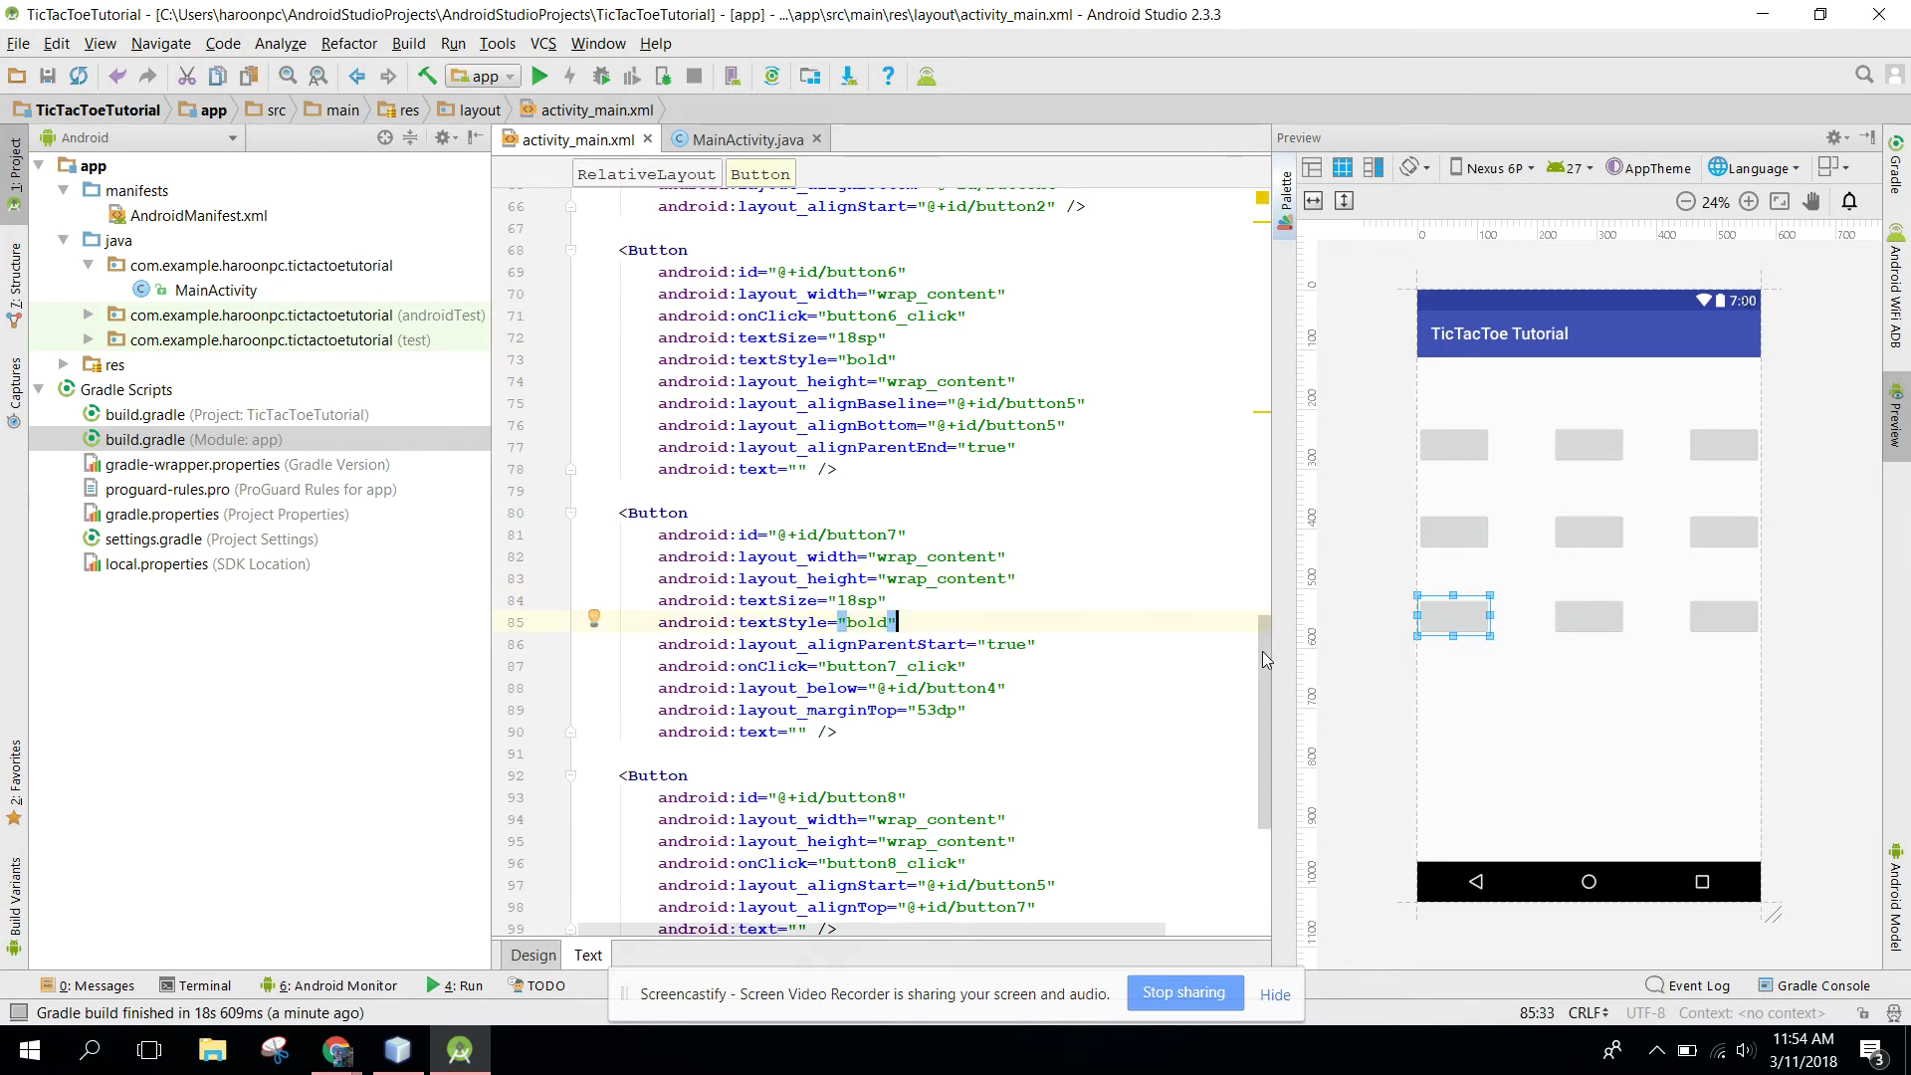
{"action": "scroll", "coordinate": [1254, 672], "scroll_direction": "down", "scroll_amount": 4}
{"action": "left_click", "coordinate": [1115, 577]}
{"action": "type", "text": "android:textSize=\"18sp\"         android:textStyle=\"bold\""}
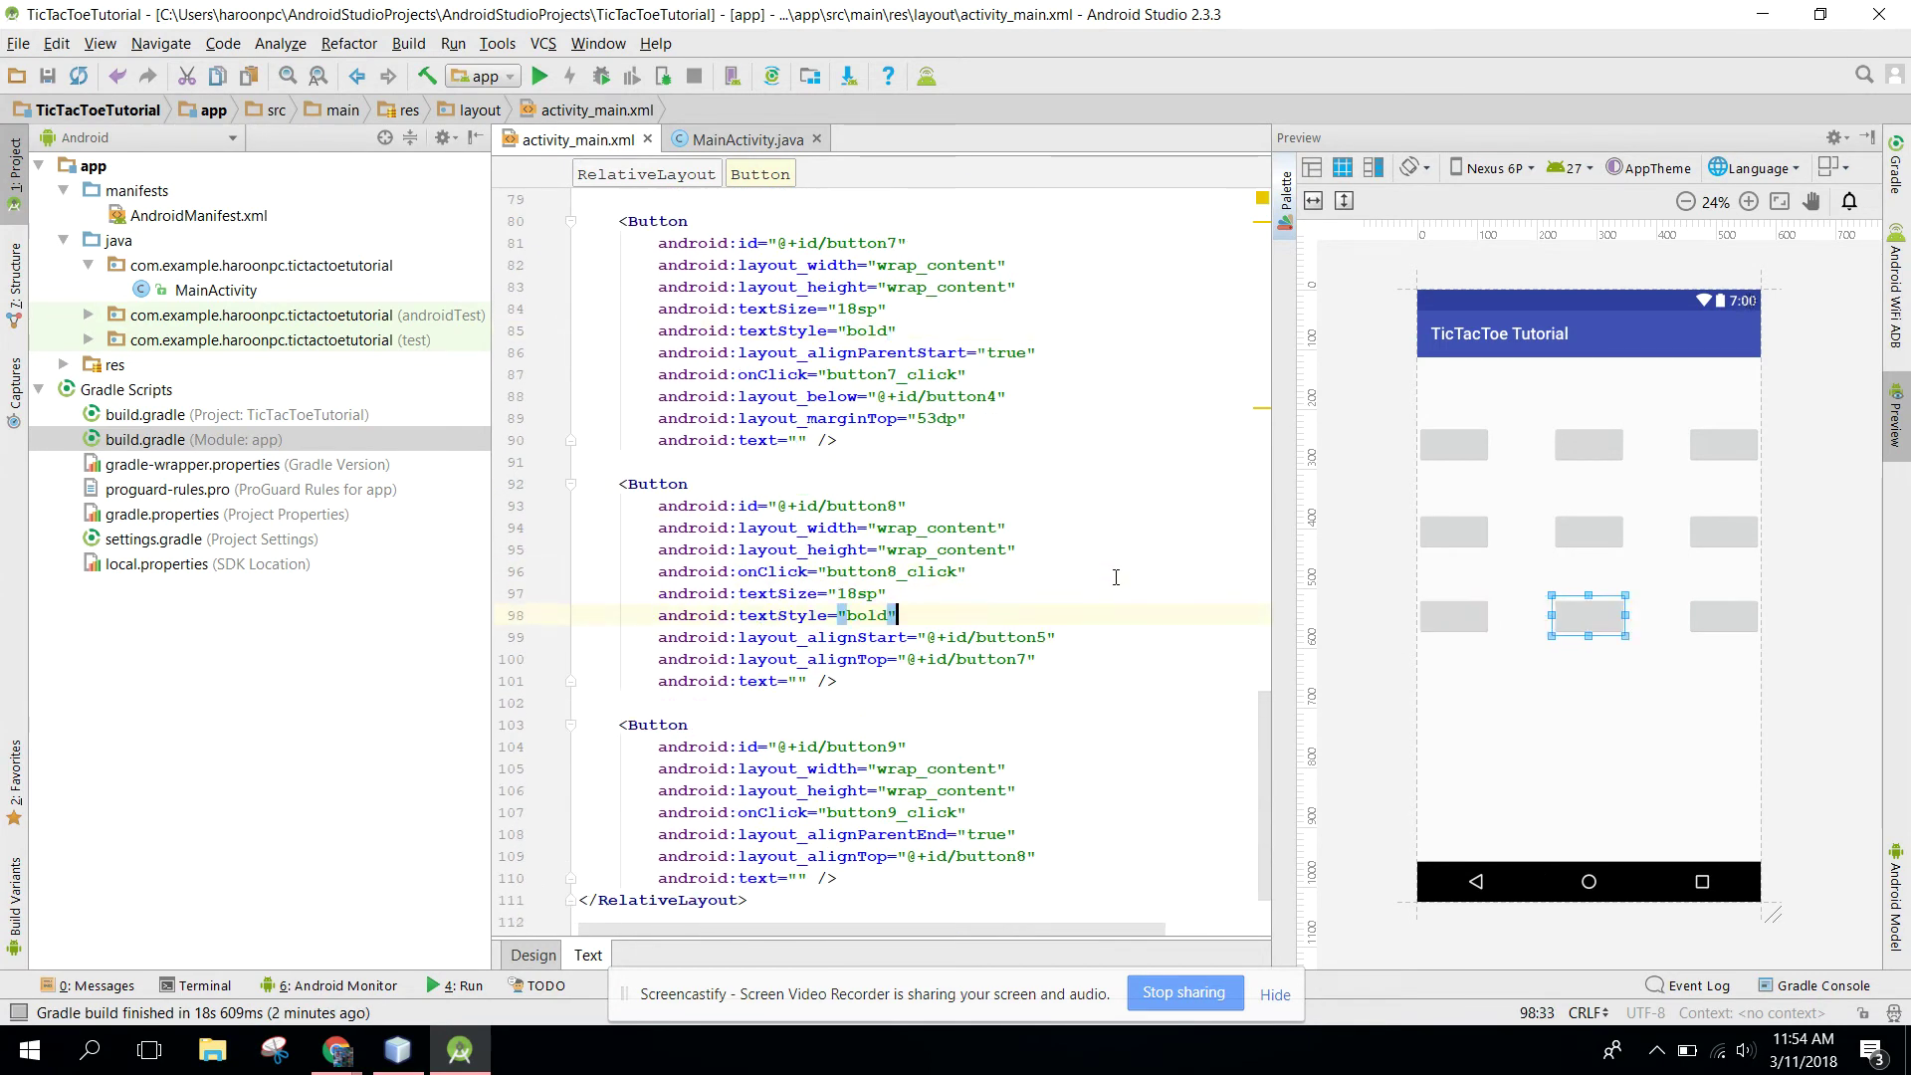
{"action": "scroll", "coordinate": [1264, 727], "scroll_direction": "down", "scroll_amount": 2}
{"action": "left_click", "coordinate": [1176, 686]}
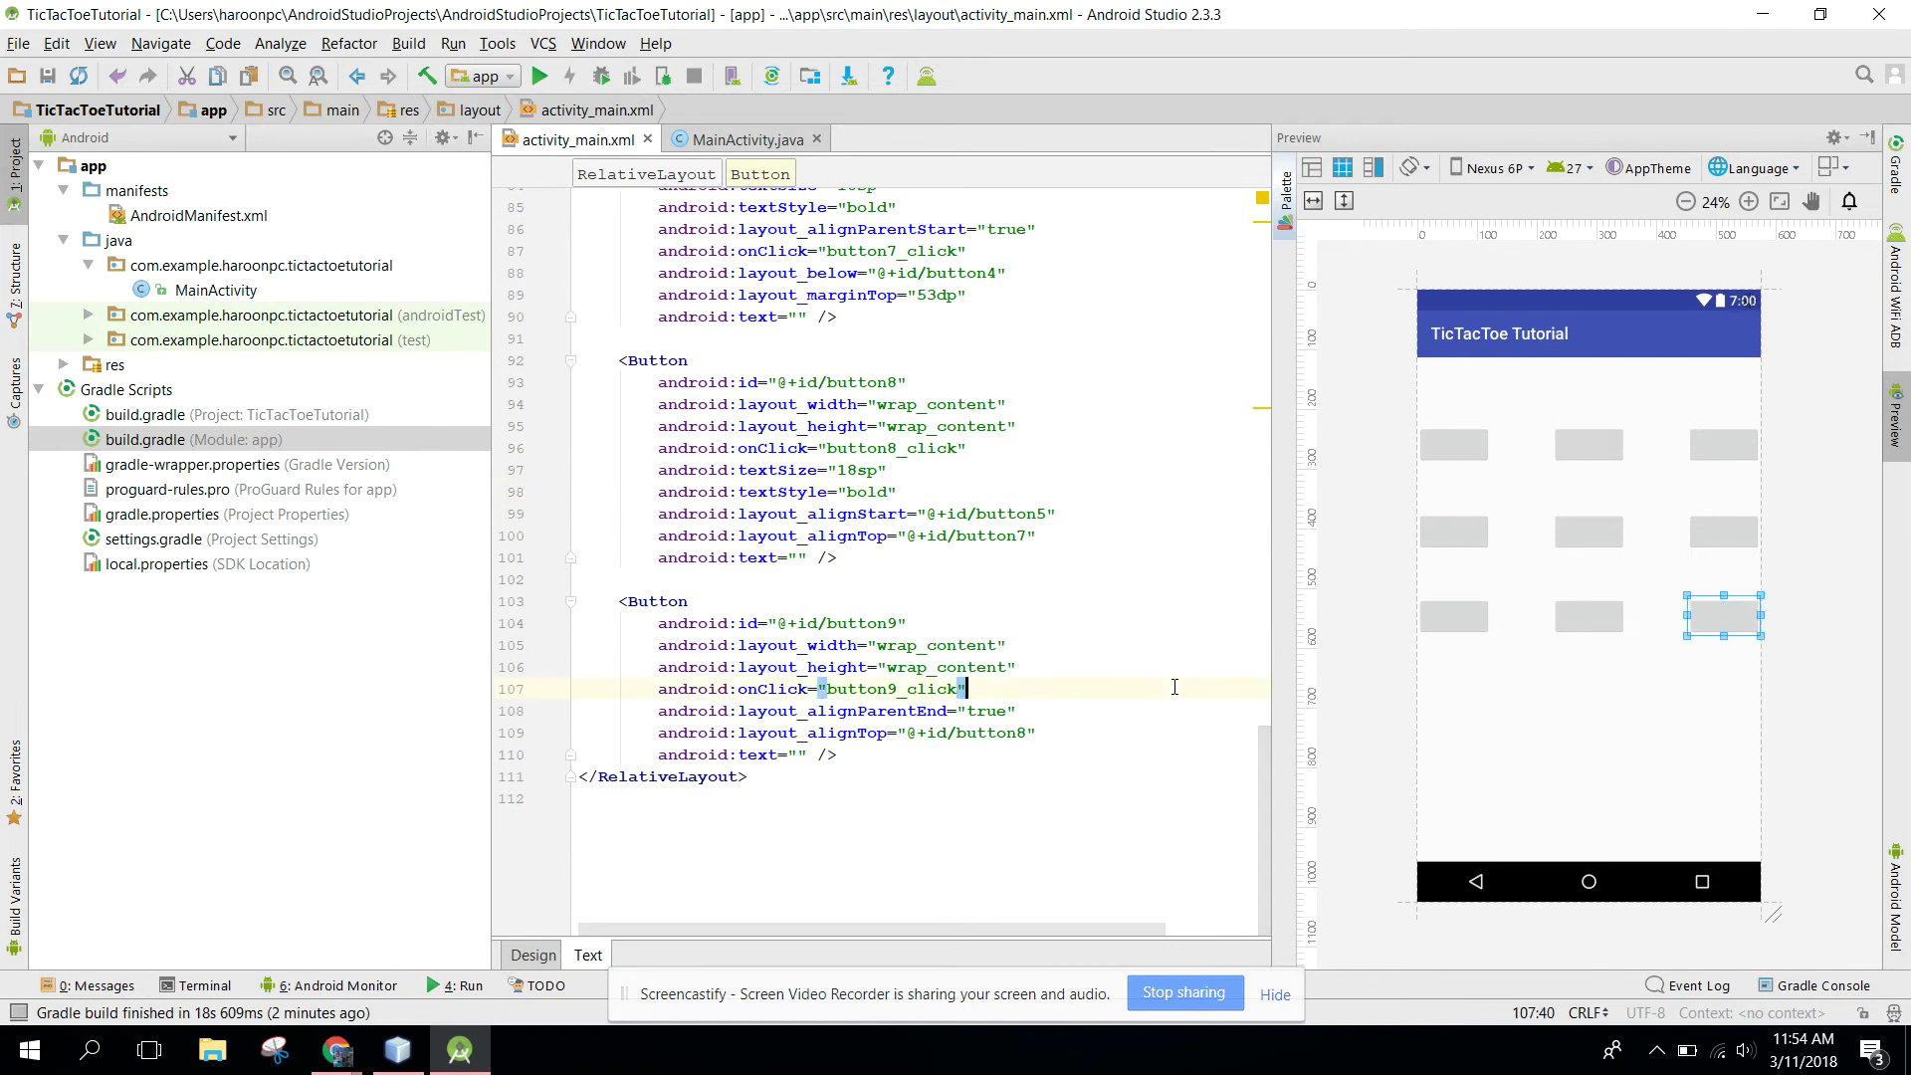
{"action": "type", "text": "android:textSize=\"18sp\"         android:textStyle=\"bold\""}
{"action": "scroll", "coordinate": [1222, 715], "scroll_direction": "down", "scroll_amount": 1}
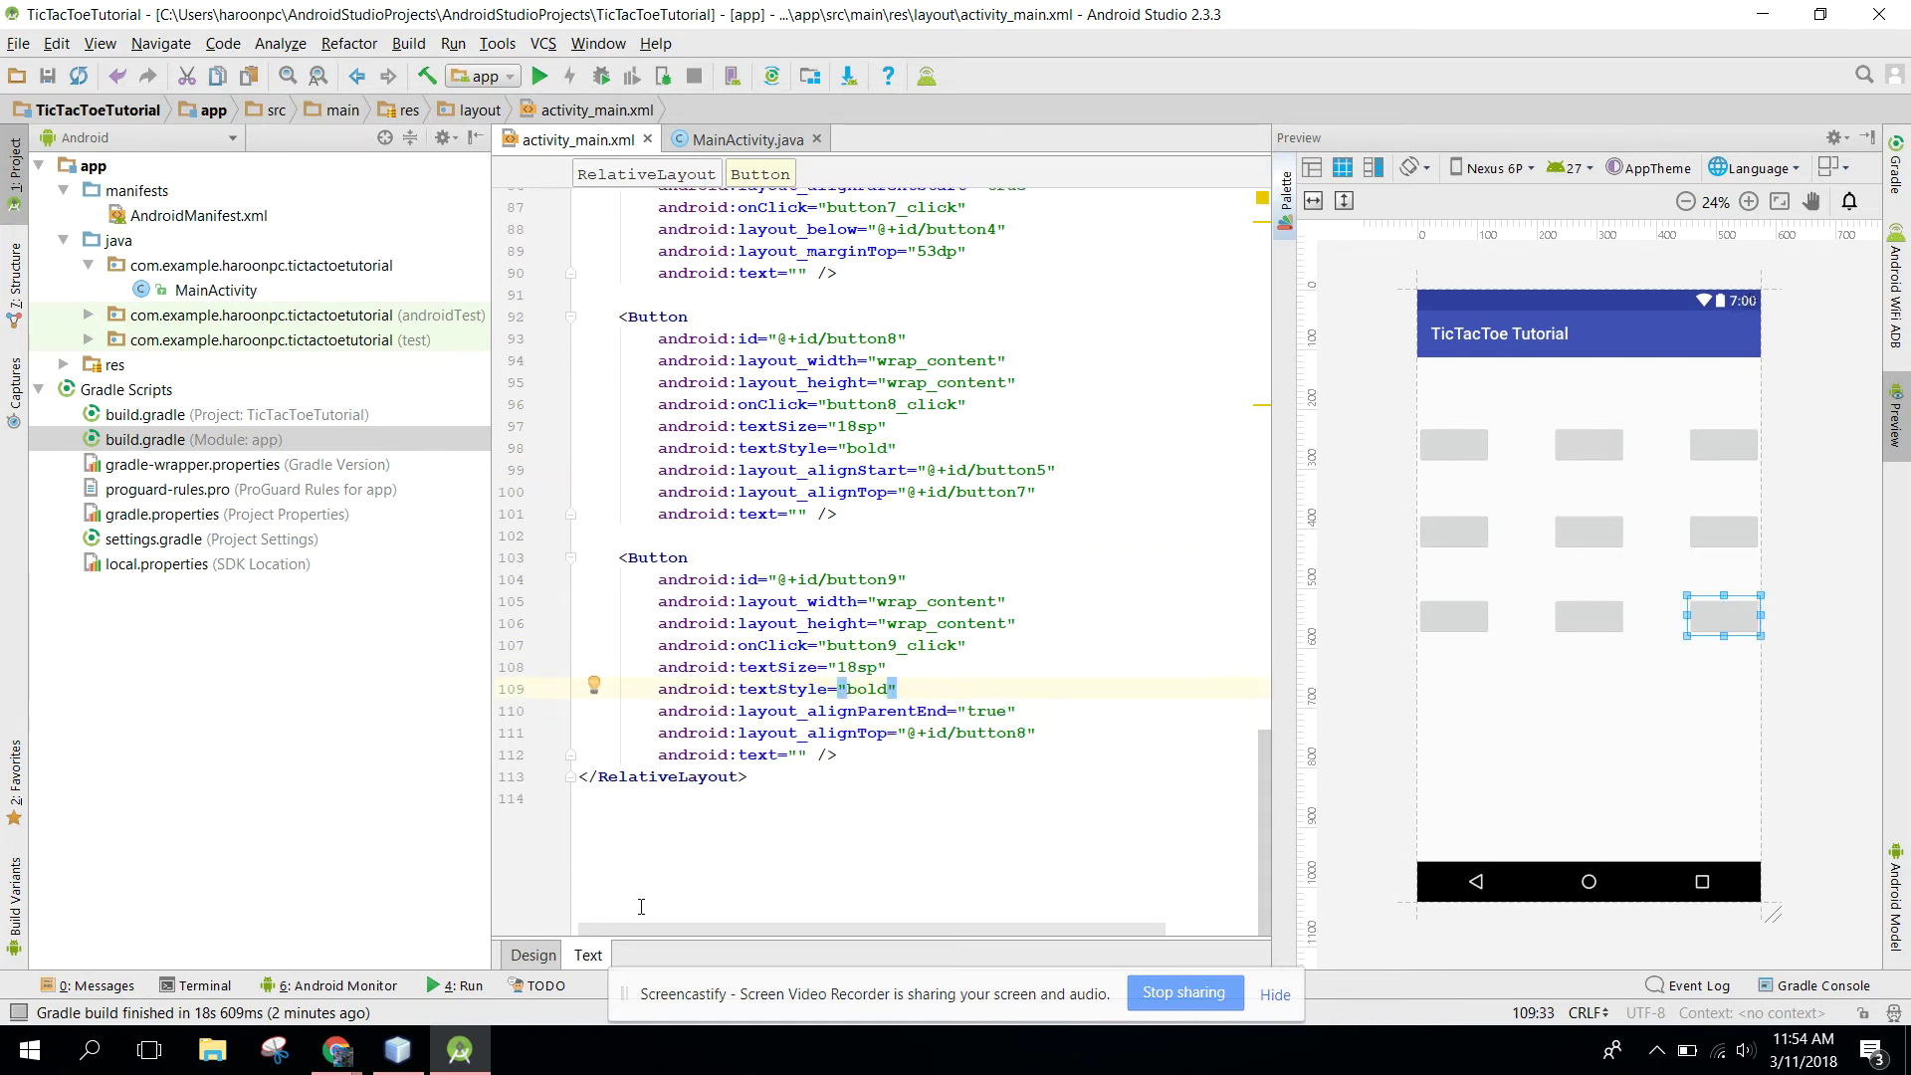
{"action": "left_click", "coordinate": [534, 953]}
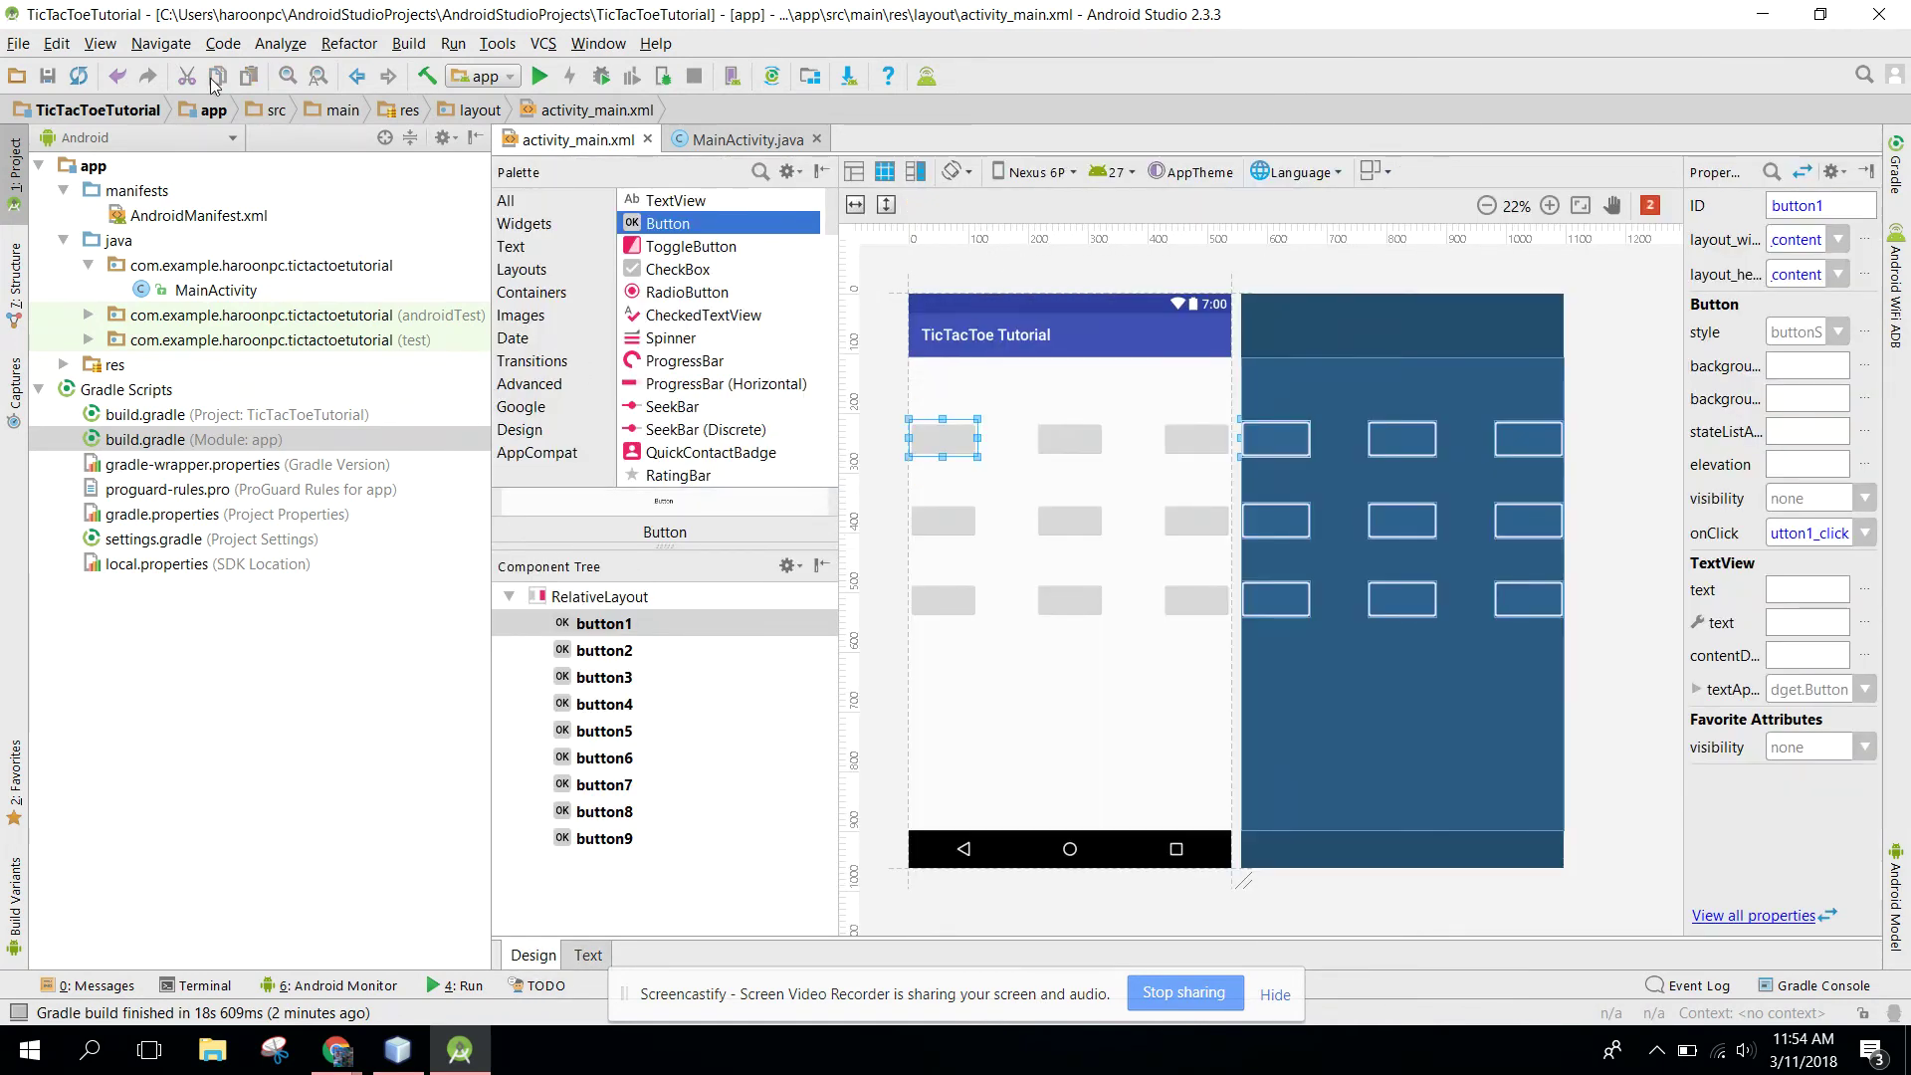
Step: Save all files, deploy the app to the connected USB phone, and open SideSync
{"action": "left_click", "coordinate": [49, 79]}
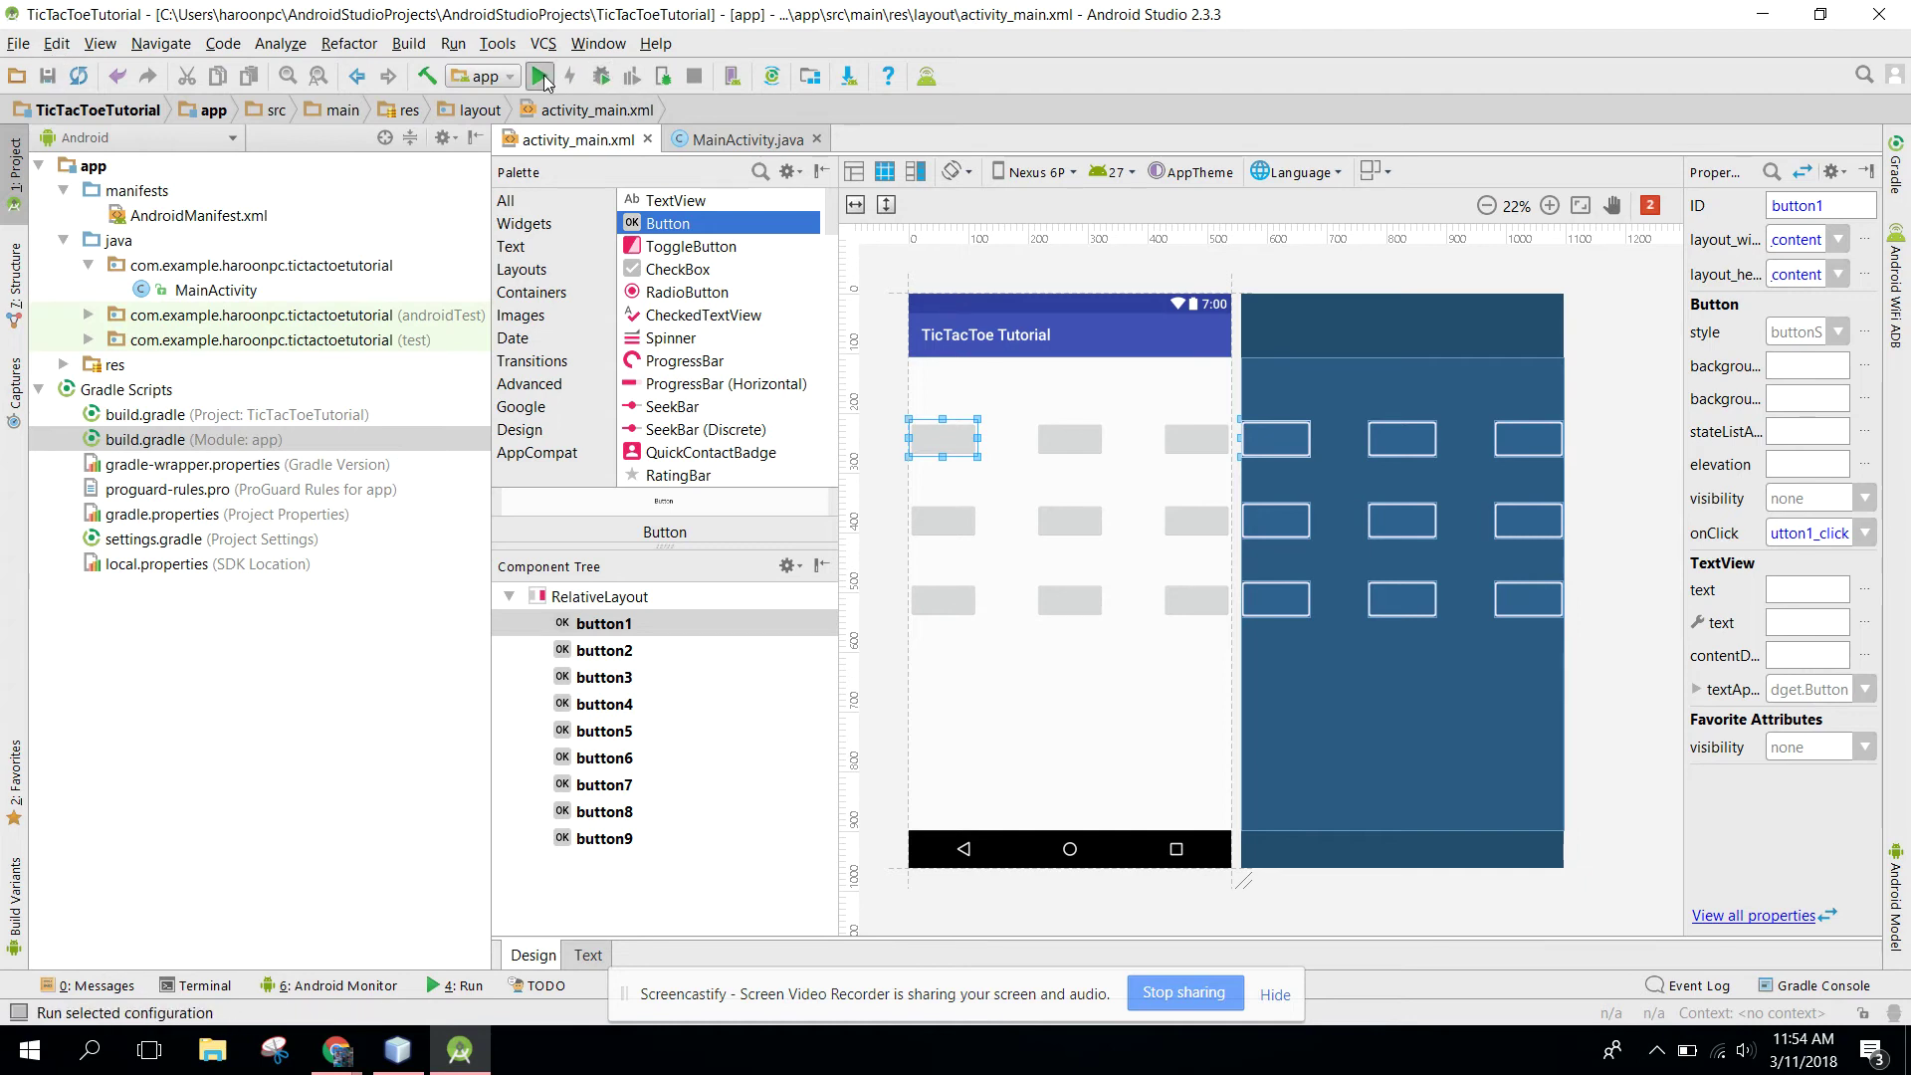
{"action": "left_click", "coordinate": [539, 77]}
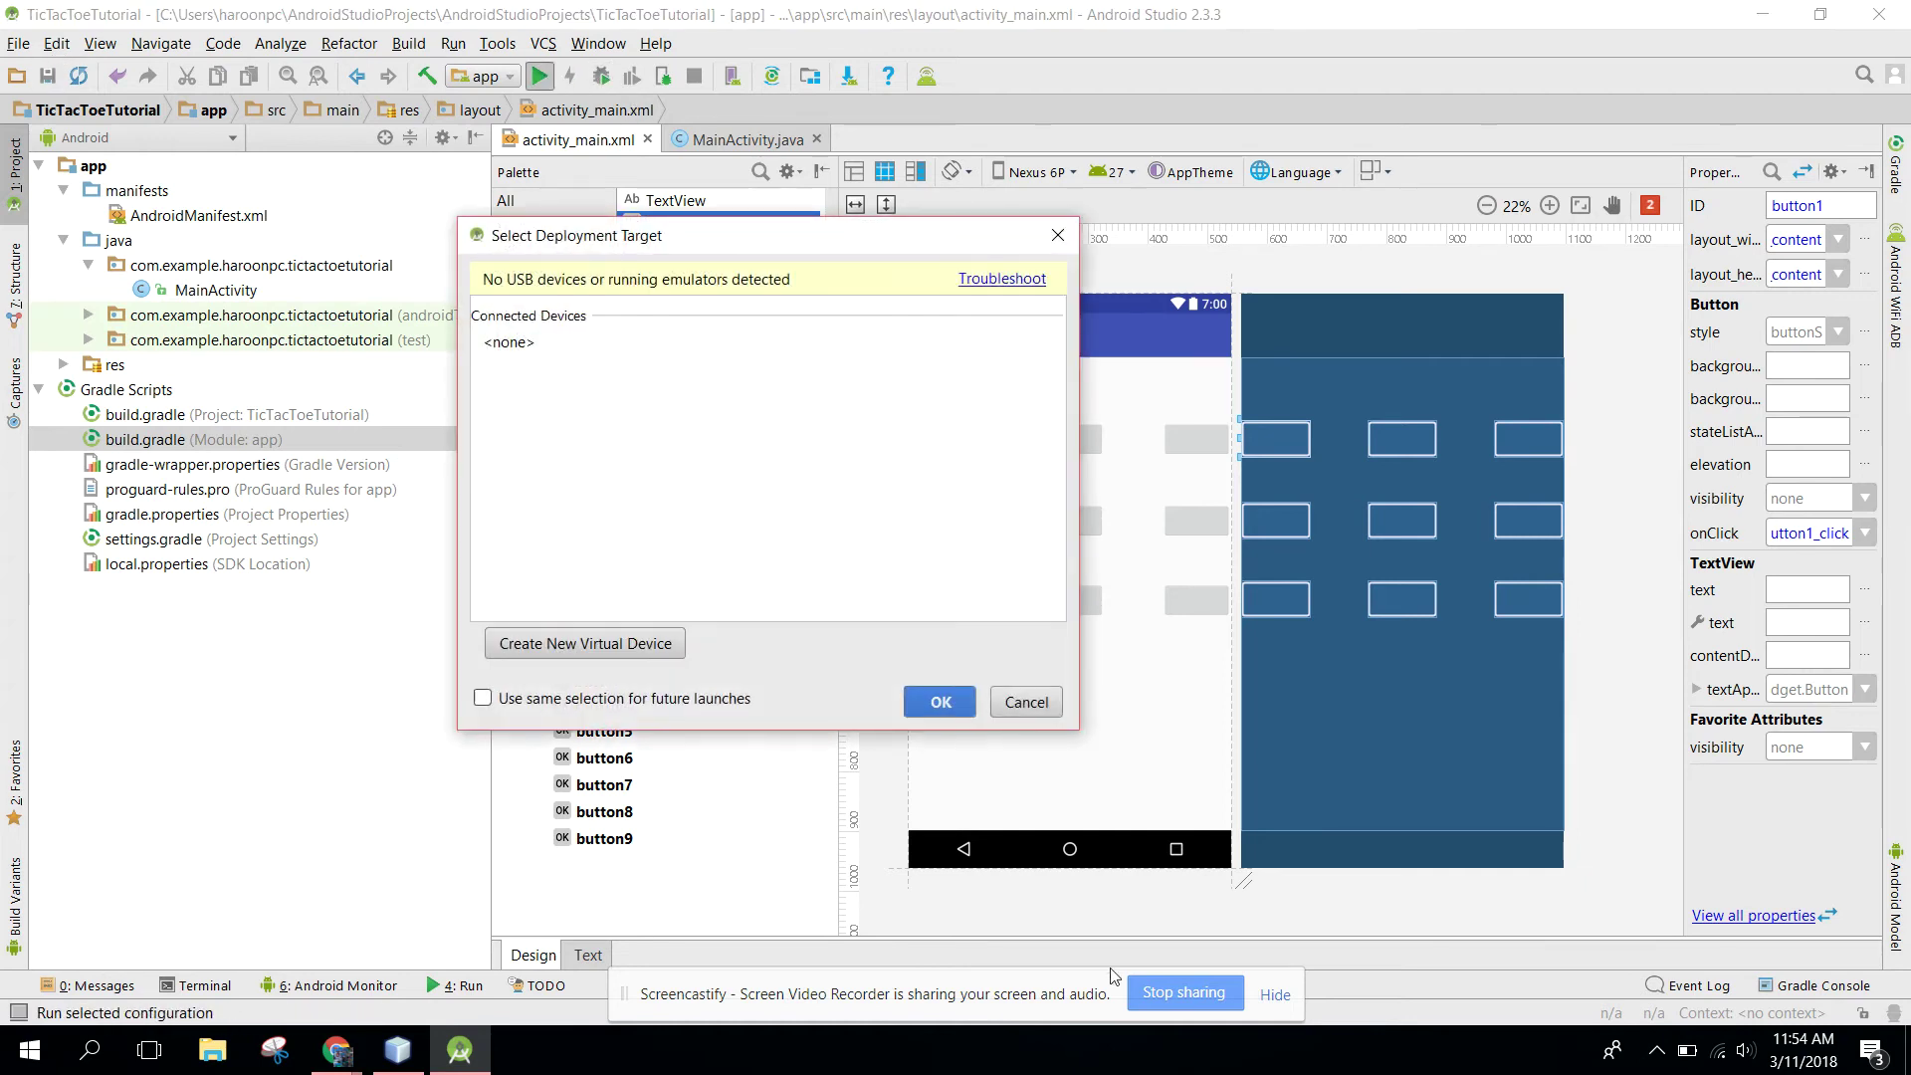
{"action": "left_click", "coordinate": [940, 701]}
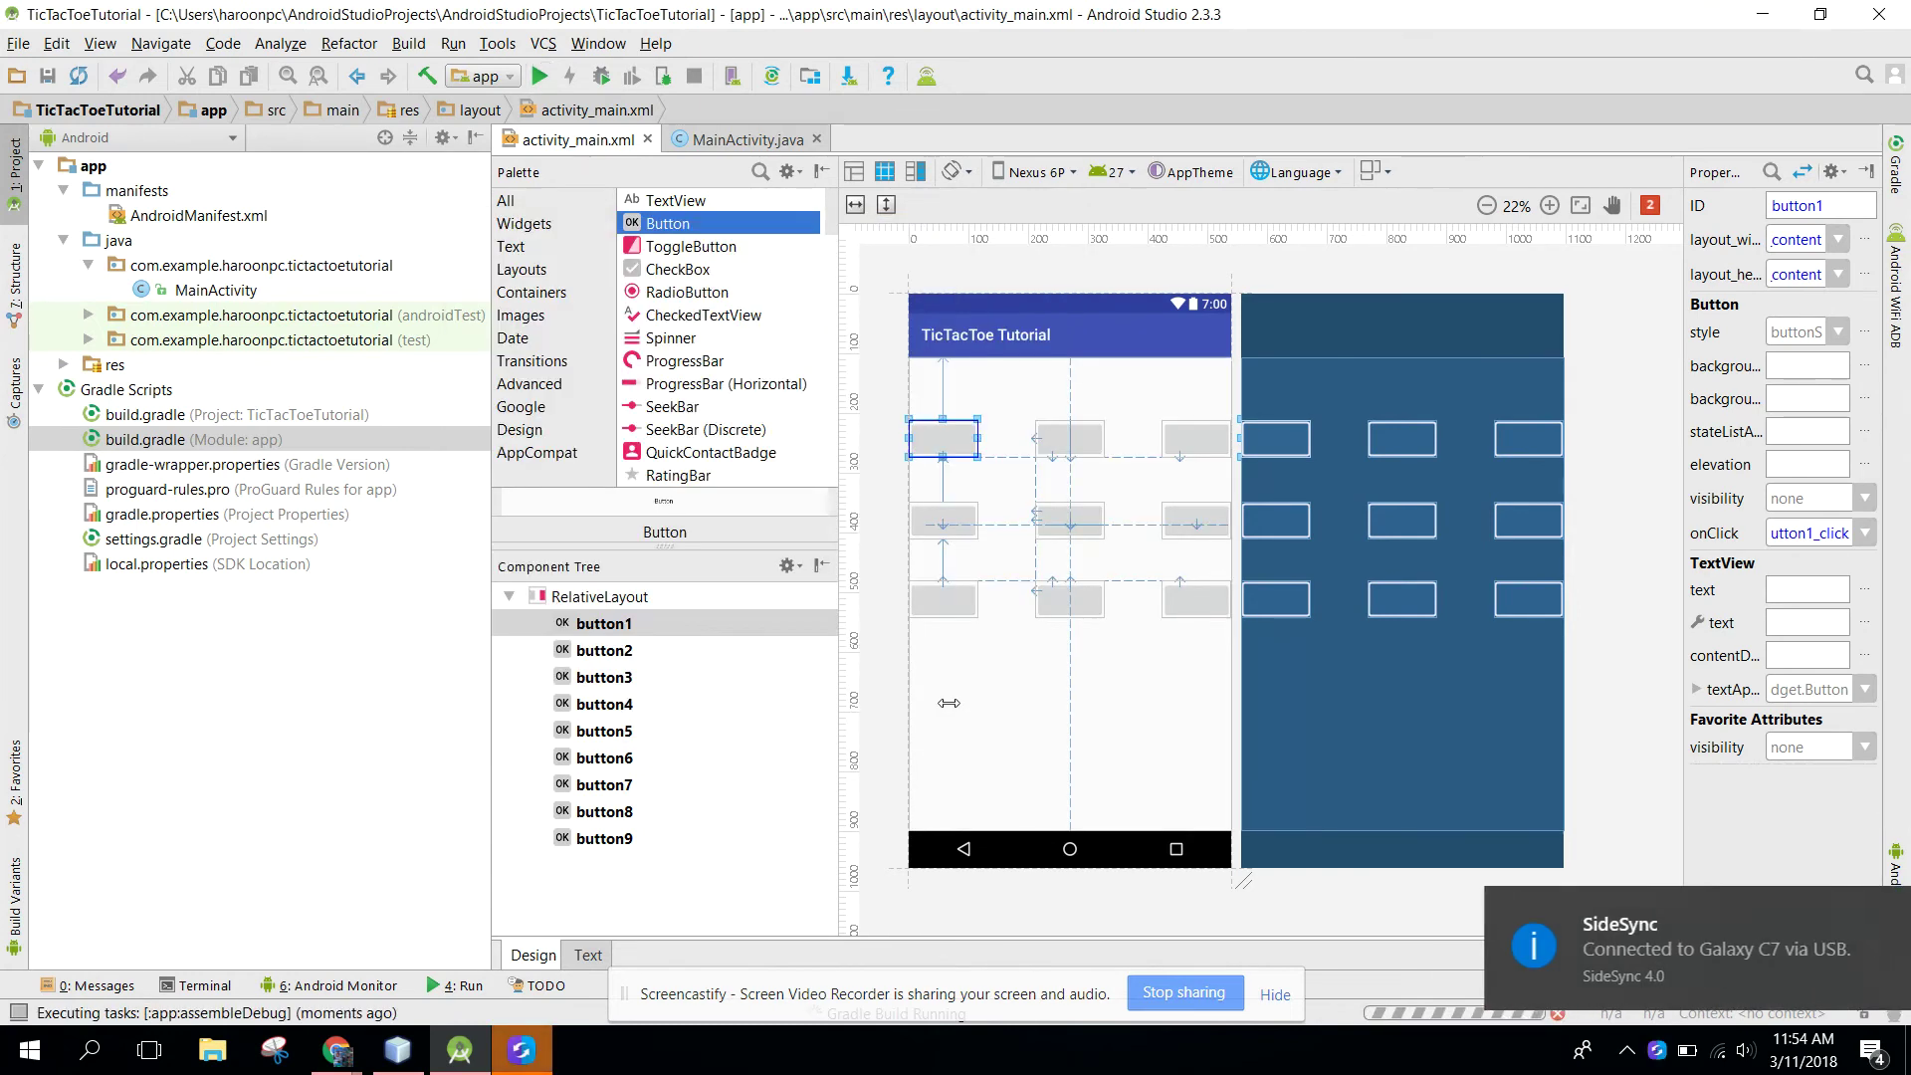
{"action": "left_click", "coordinate": [523, 1053]}
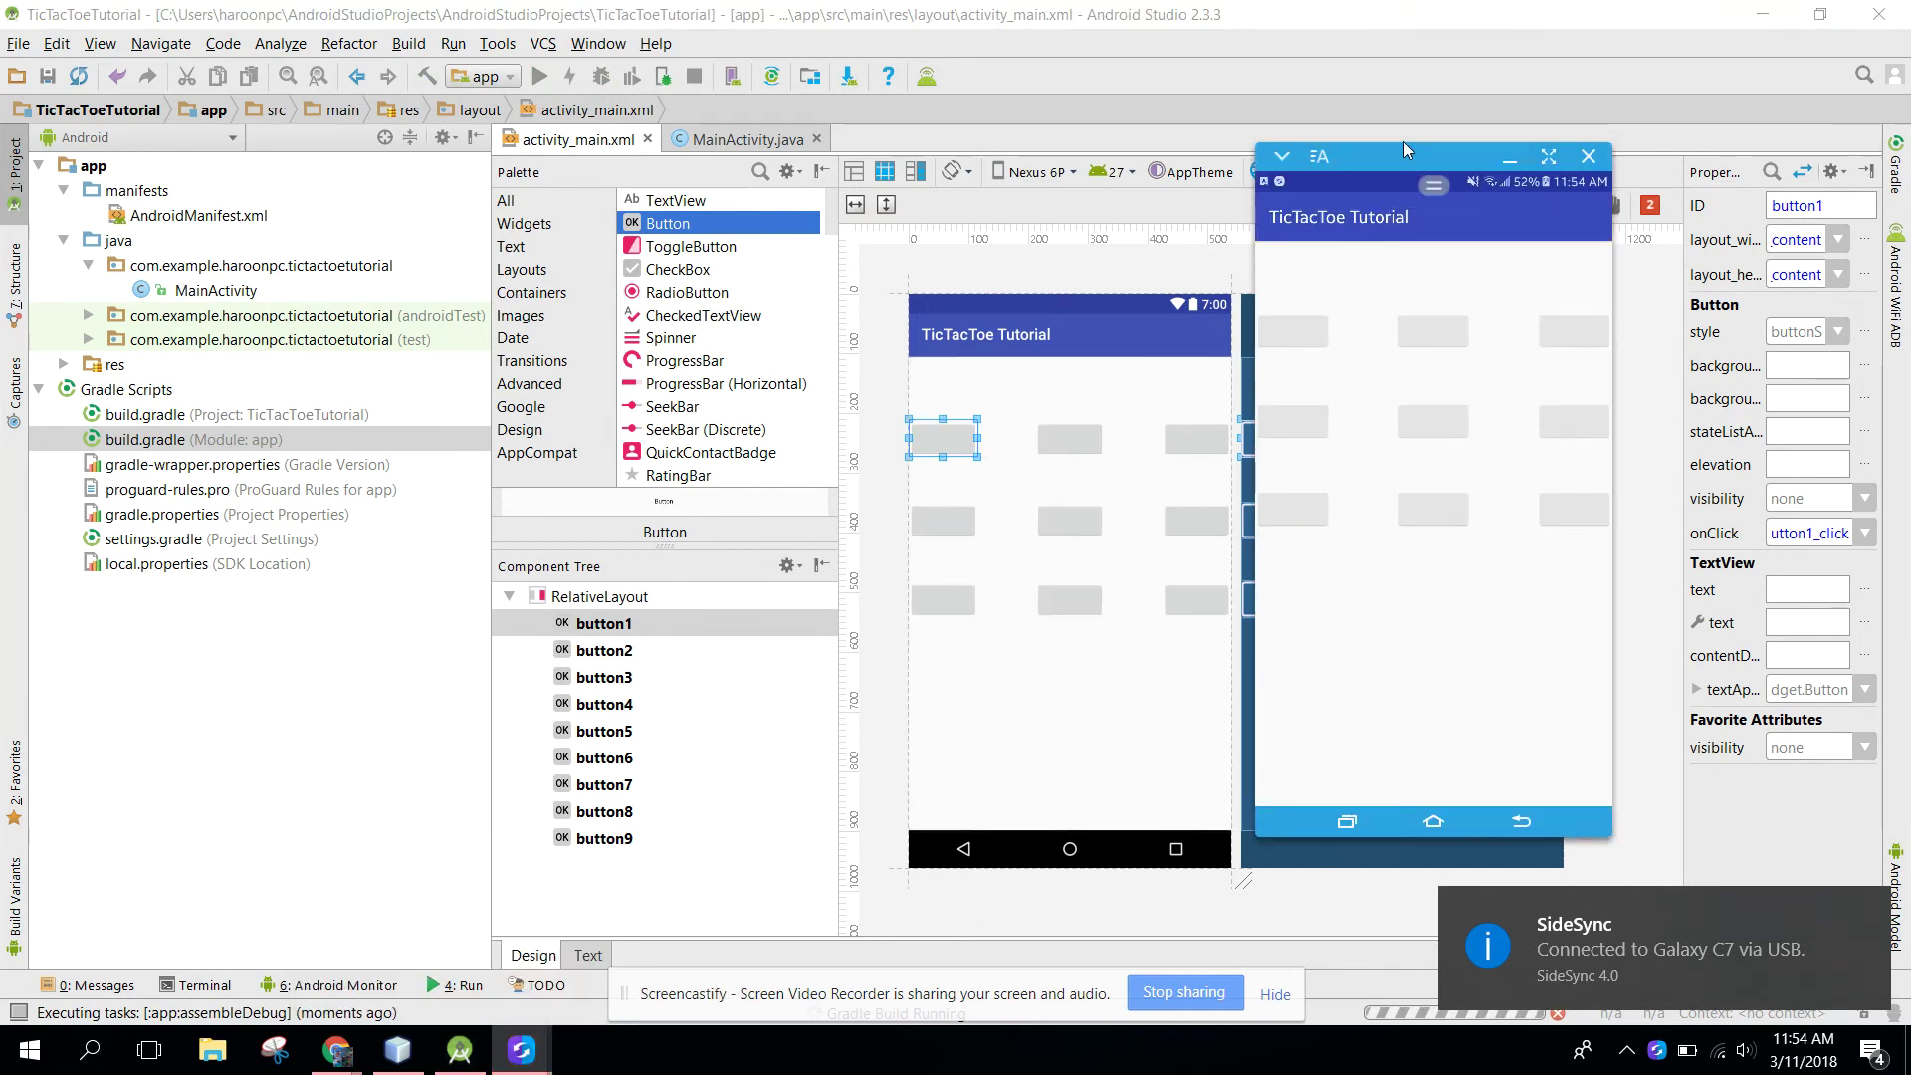
Step: Move the mirror window, then mark centre, bottom-left, top-middle and bottom-middle squares to win
{"action": "mouse_move", "coordinate": [1388, 162]}
{"action": "left_mouse_down"}
{"action": "mouse_move", "coordinate": [1246, 119]}
{"action": "mouse_move", "coordinate": [1277, 103]}
{"action": "left_mouse_up"}
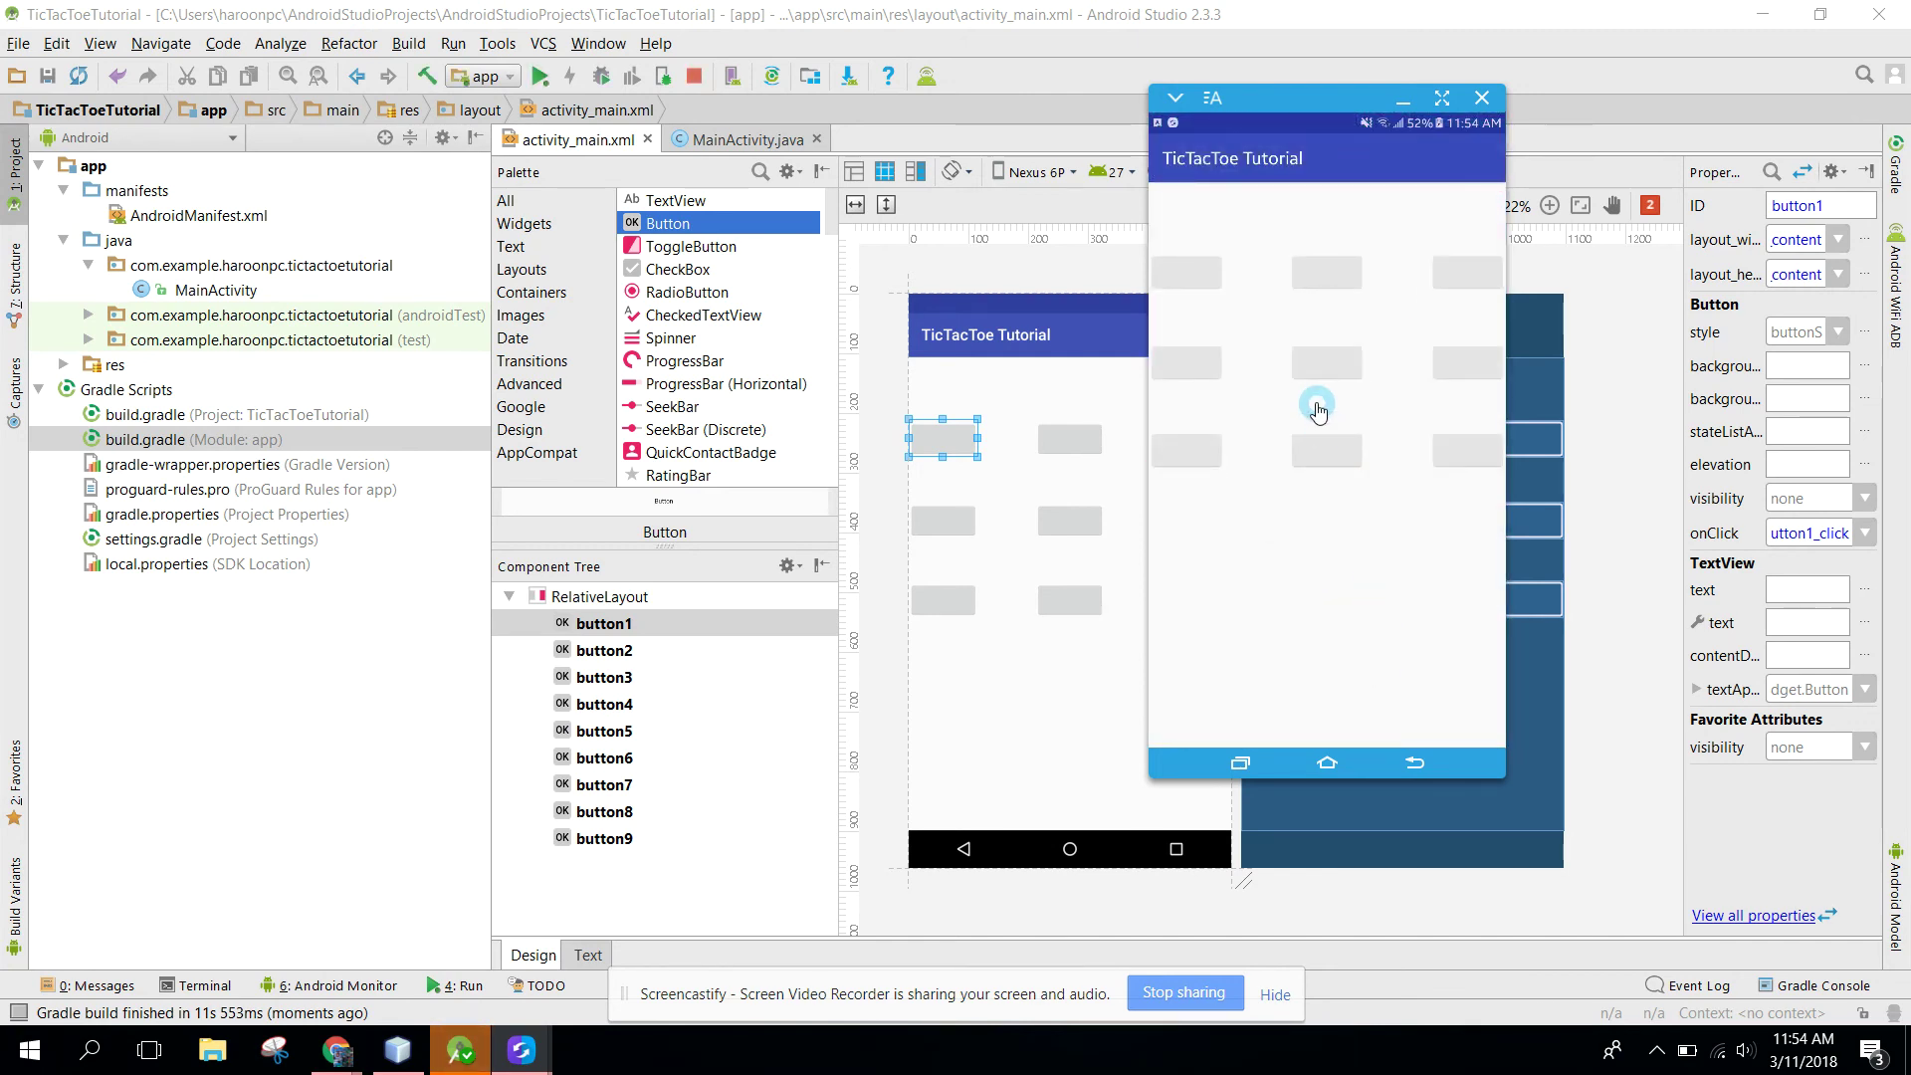
{"action": "left_click", "coordinate": [1319, 371]}
{"action": "left_click", "coordinate": [1186, 449]}
{"action": "left_click", "coordinate": [1334, 275]}
{"action": "left_click", "coordinate": [1335, 451]}
Step: Close the SideSync phone mirror window and its panel, returning to the activity_main.xml preview
{"action": "left_click", "coordinate": [1486, 98]}
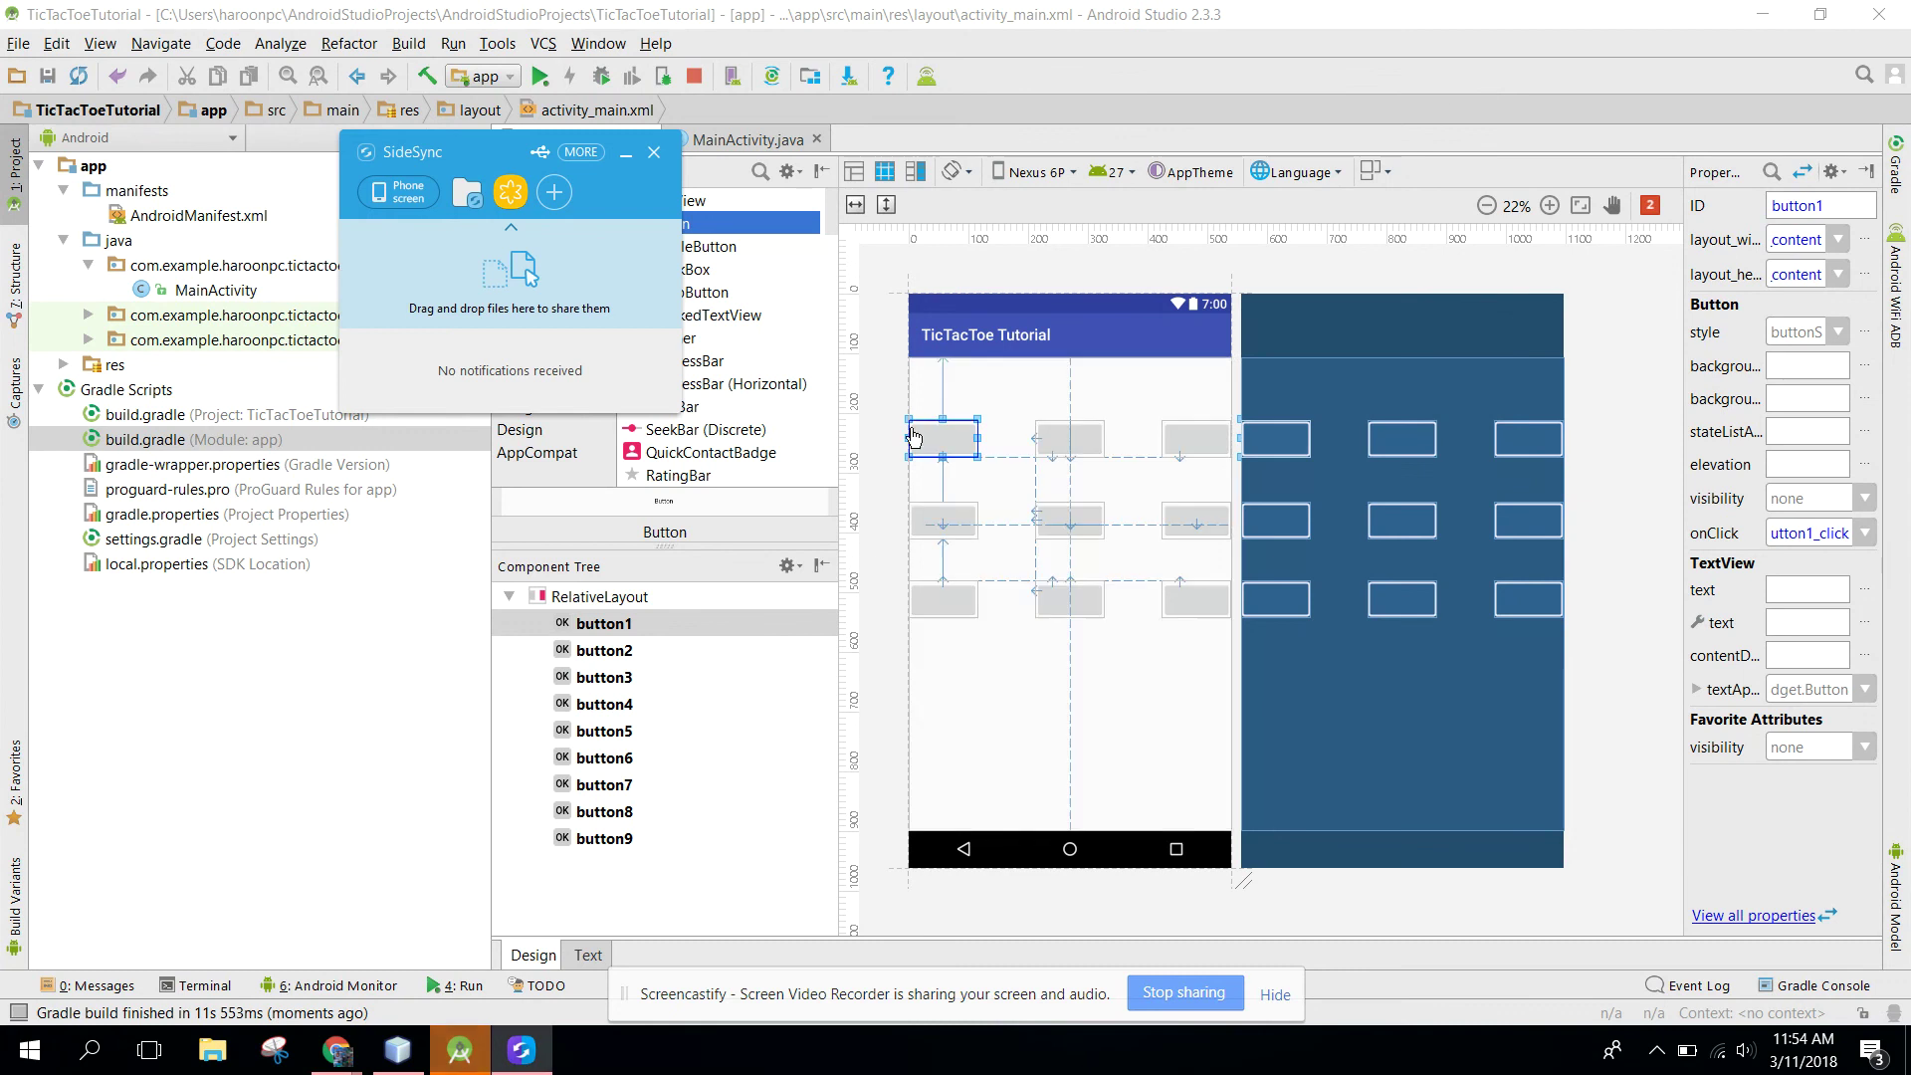
{"action": "left_click", "coordinate": [624, 154]}
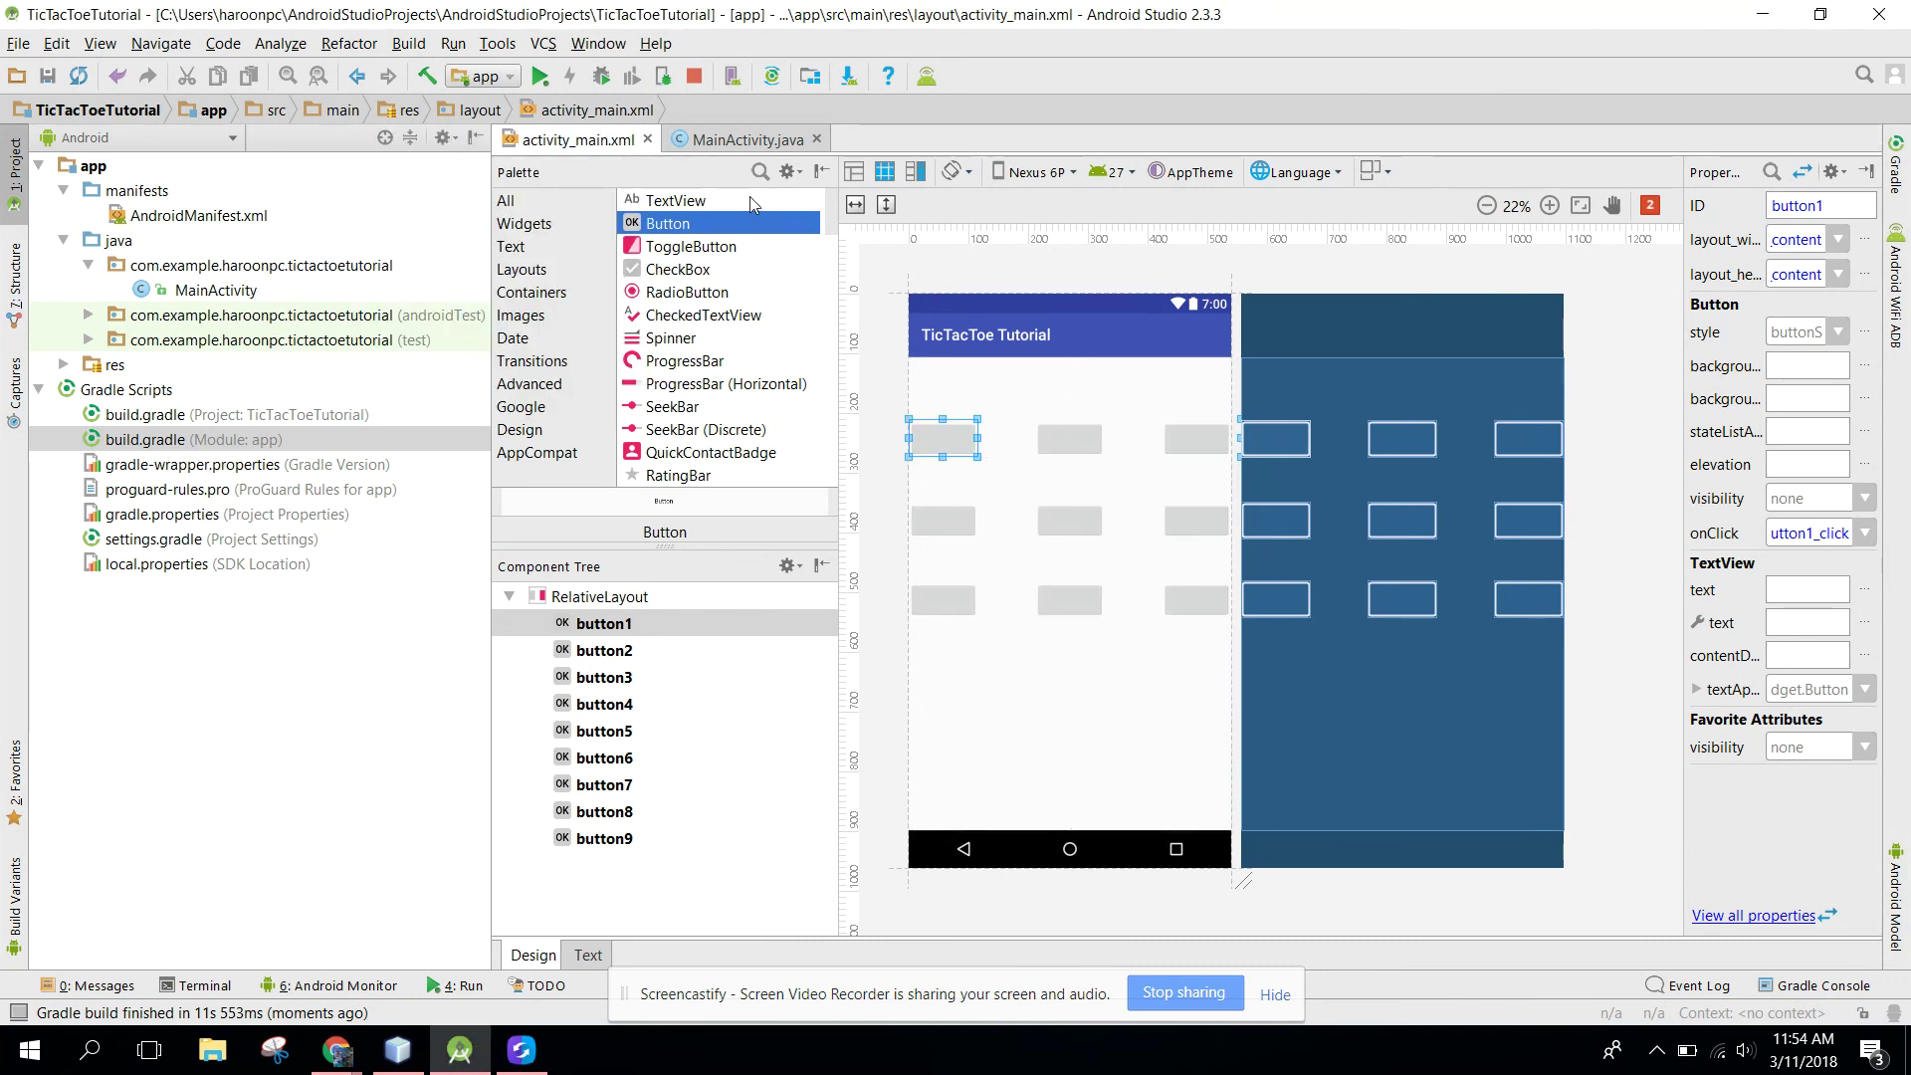